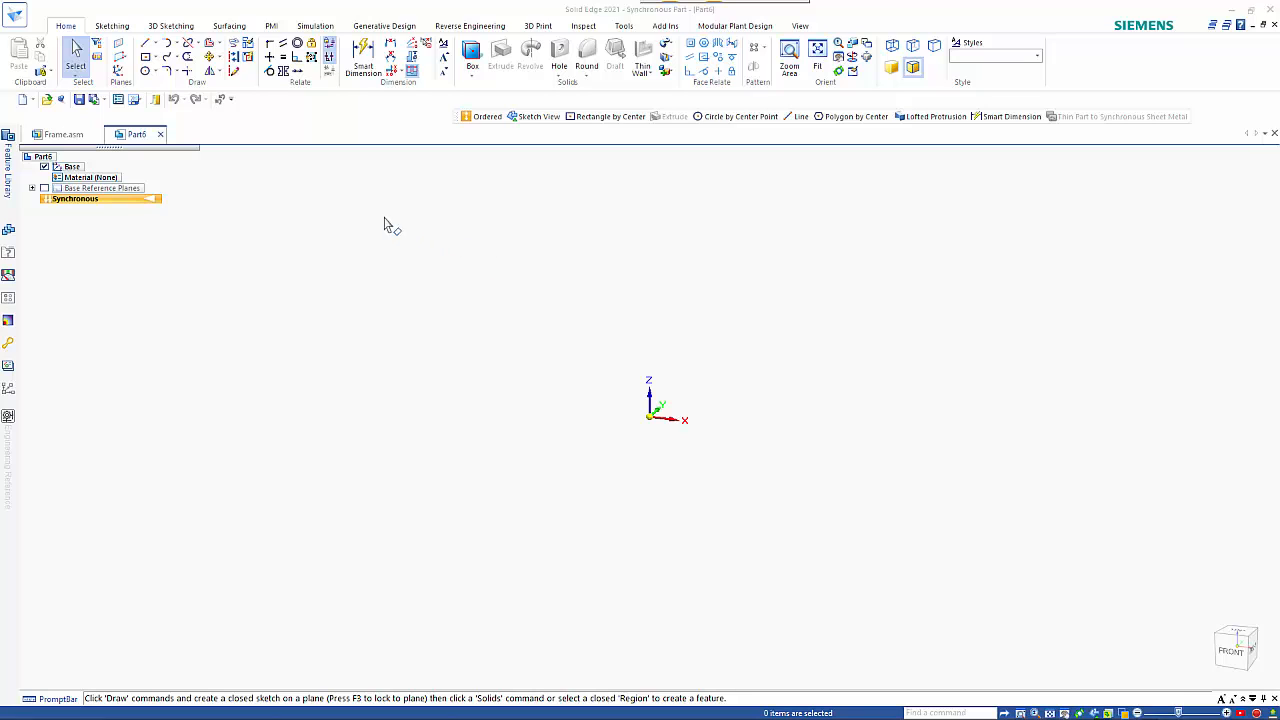
Sketch a 35 mm diameter circle centred on the origin in the horizontal base plane.
{"action": "left_click", "coordinate": [145, 71]}
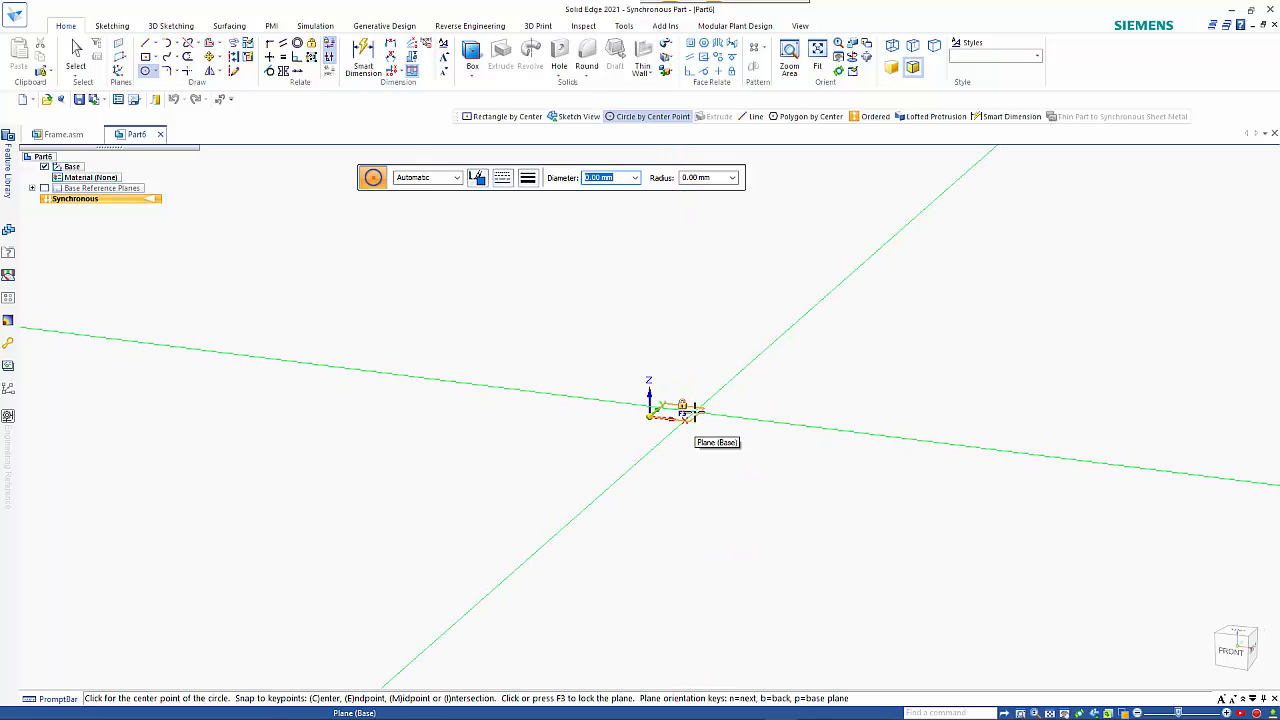
{"action": "left_click", "coordinate": [694, 411]}
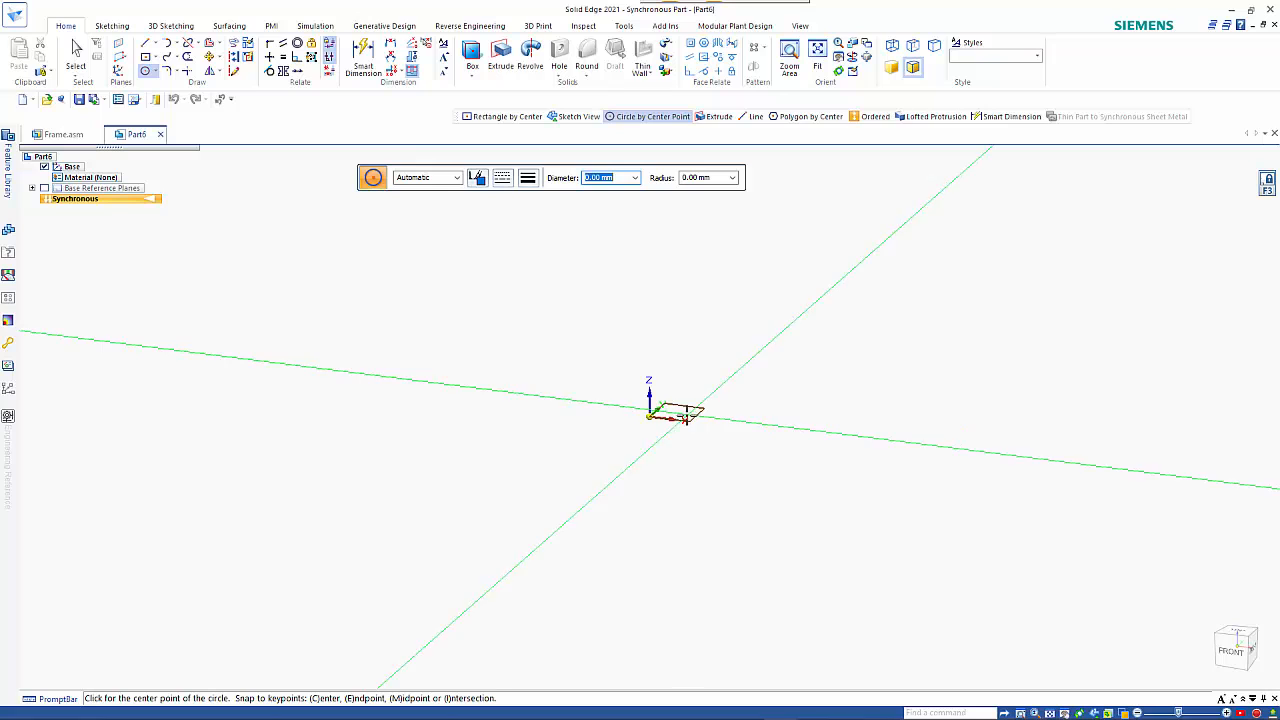
{"action": "left_click", "coordinate": [649, 418]}
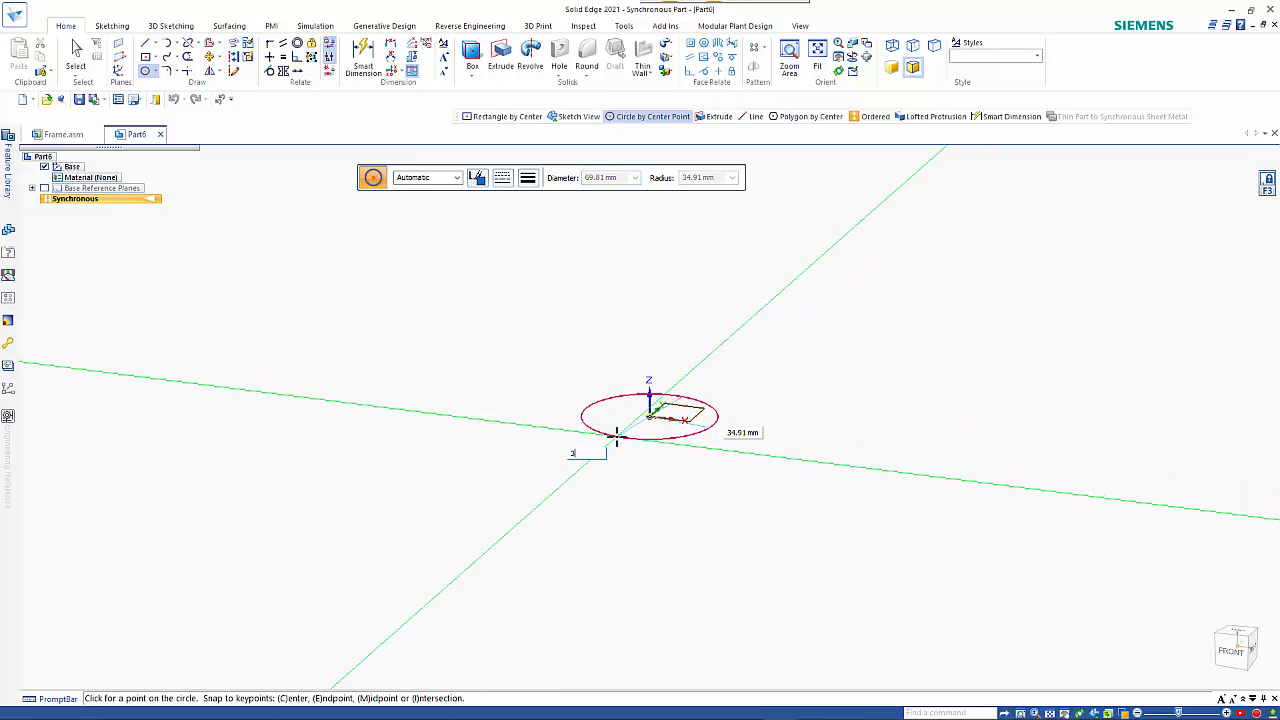
{"action": "type", "text": "35"}
{"action": "key", "text": "Return"}
{"action": "scroll", "coordinate": [556, 448], "scroll_direction": "up", "scroll_amount": 2}
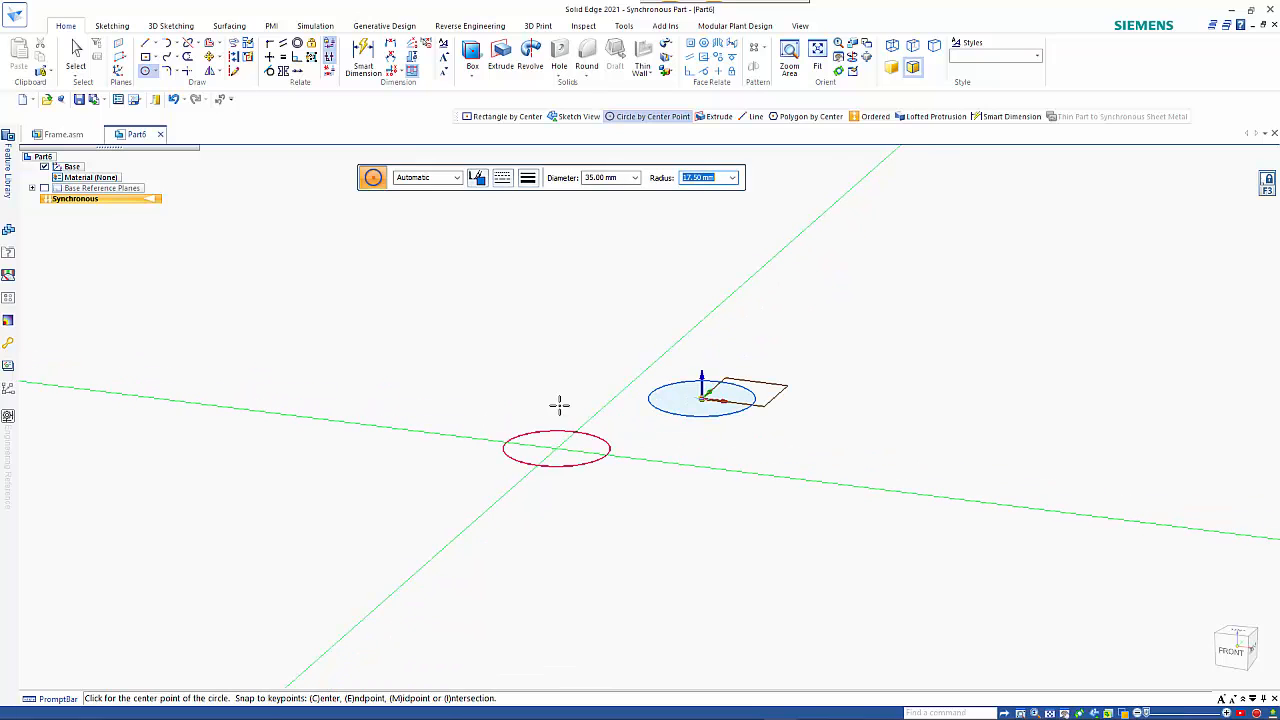
{"action": "scroll", "coordinate": [559, 405], "scroll_direction": "up", "scroll_amount": 1}
{"action": "key", "text": "Escape"}
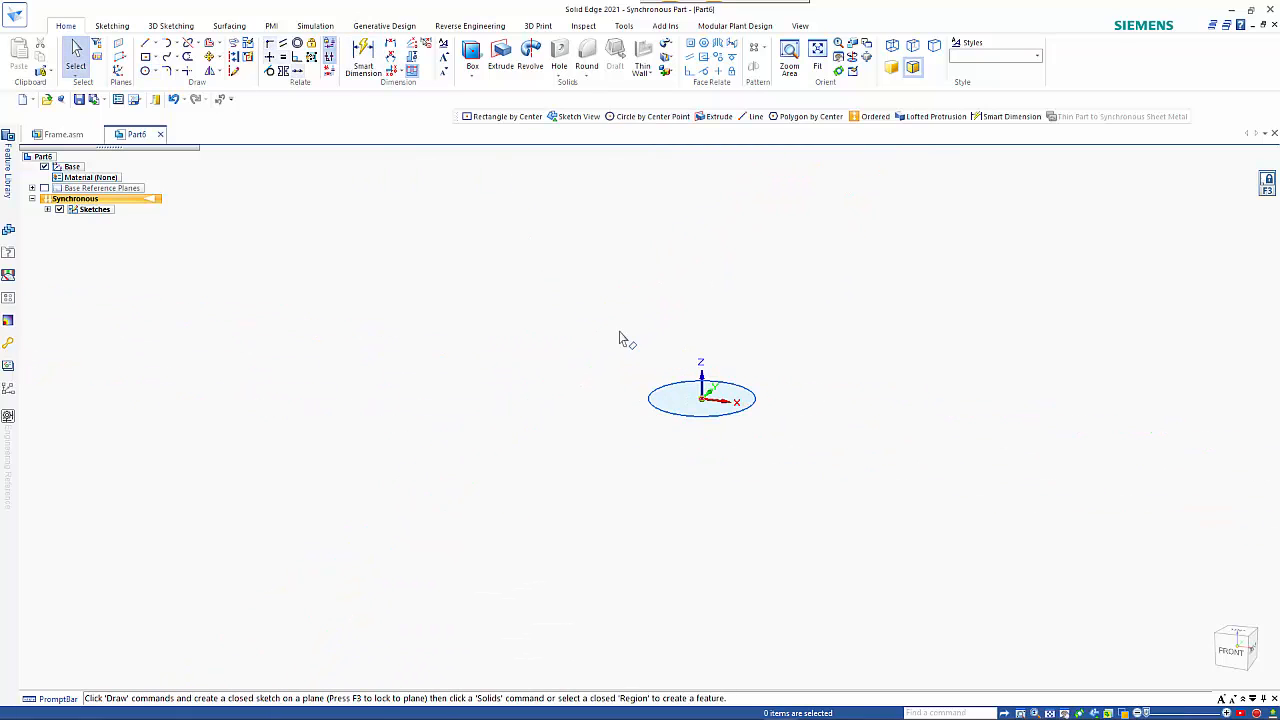
Extrude the circular region 12 mm downward into a solid disc.
{"action": "left_click", "coordinate": [684, 400]}
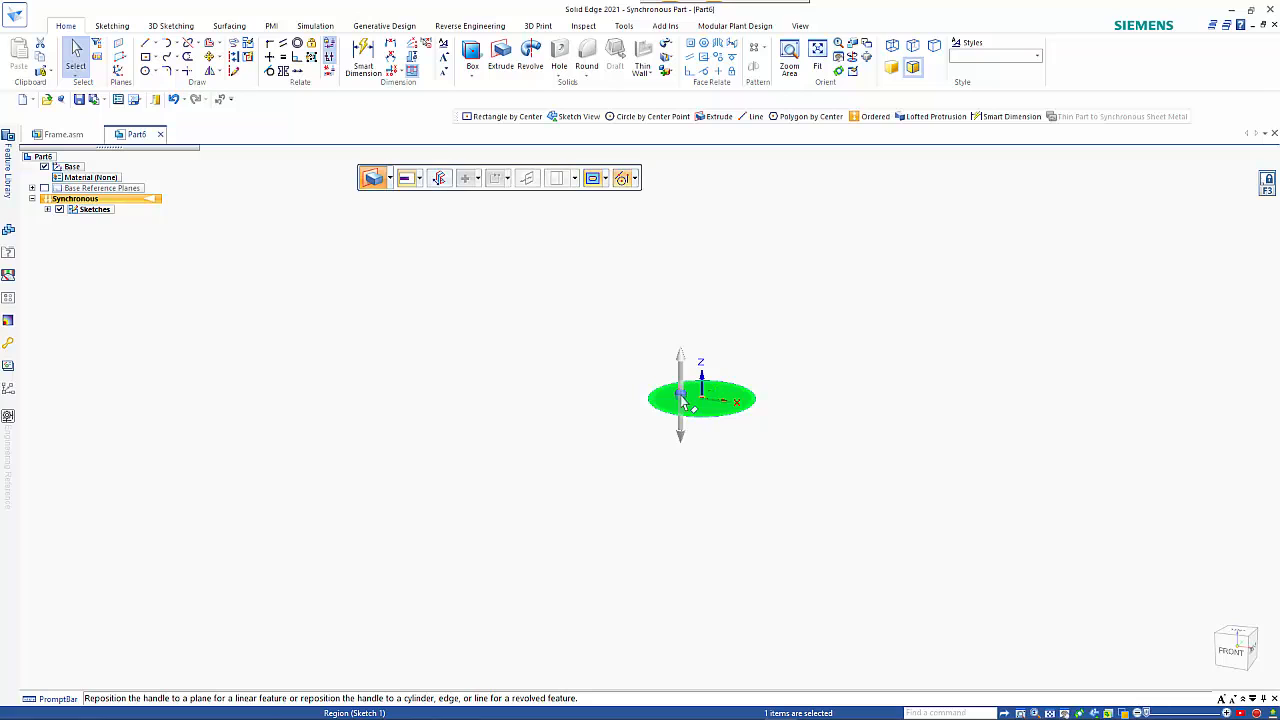
{"action": "left_click", "coordinate": [687, 472]}
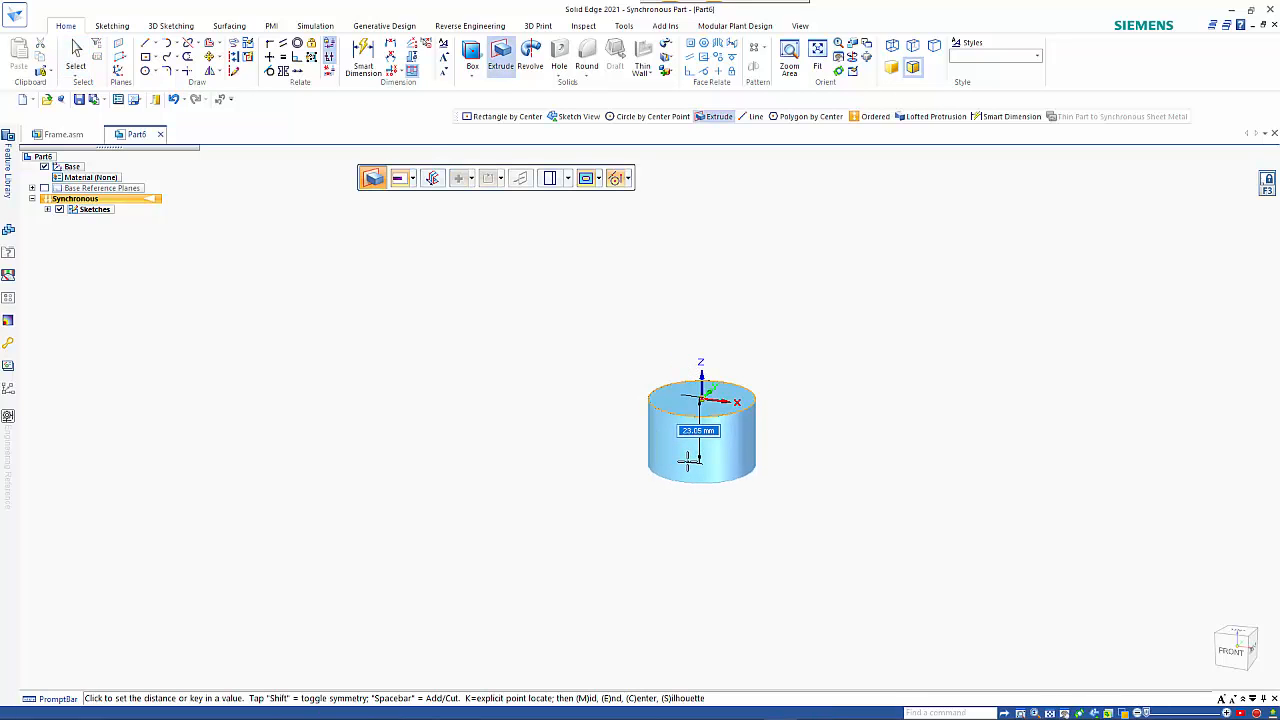
{"action": "left_click", "coordinate": [689, 440]}
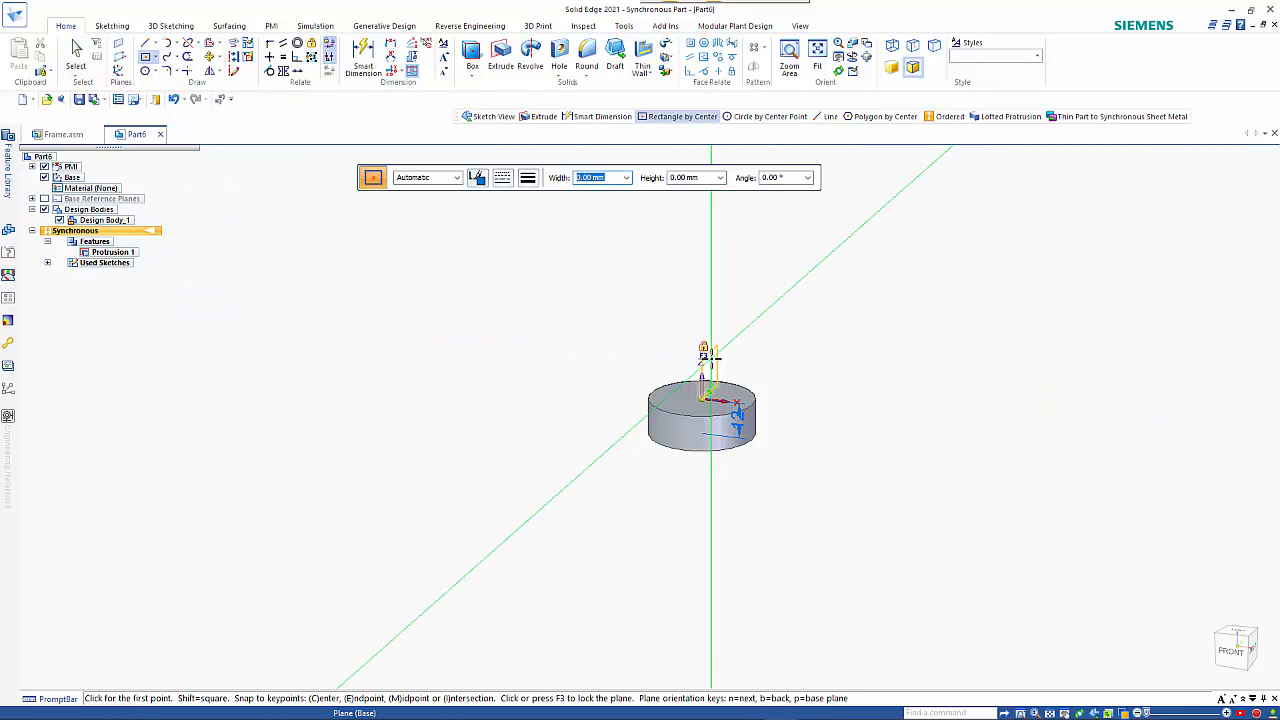
Sketch a 12 mm wide, 4 mm high centre rectangle on the vertical YZ plane, centred at the disc's mid-height.
{"action": "key", "text": "F3"}
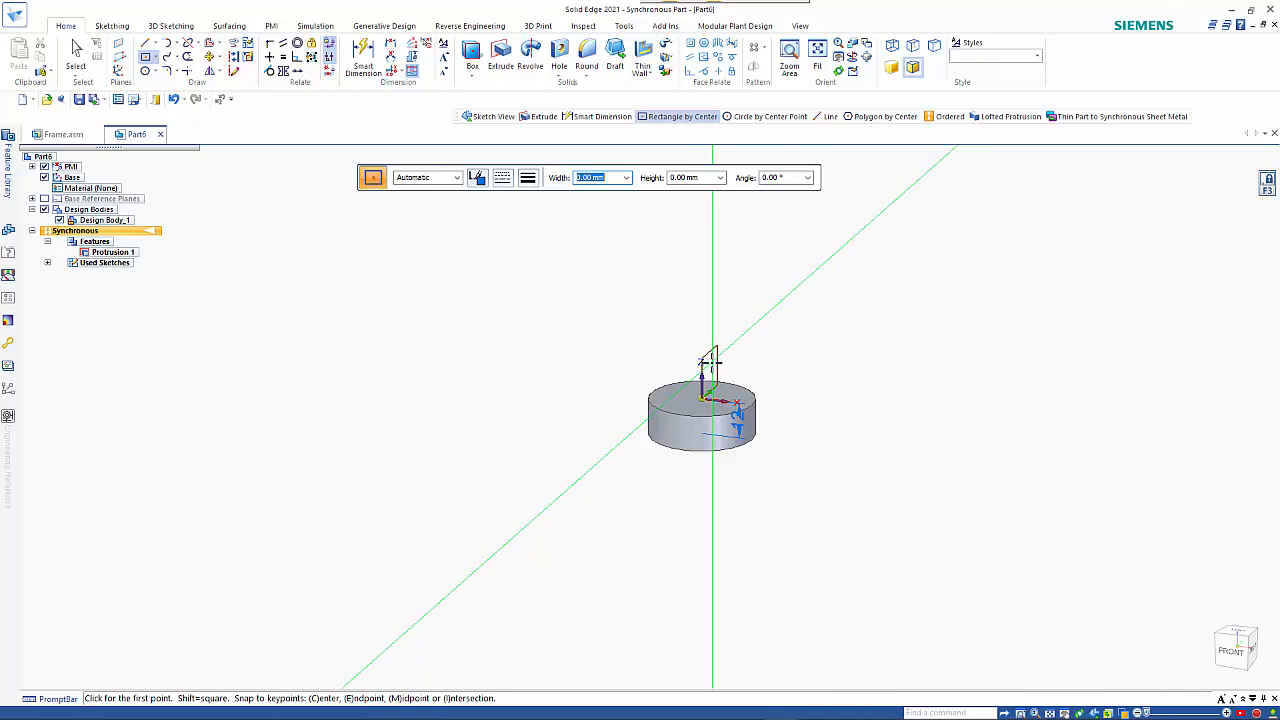
{"action": "key", "text": "ctrl+h"}
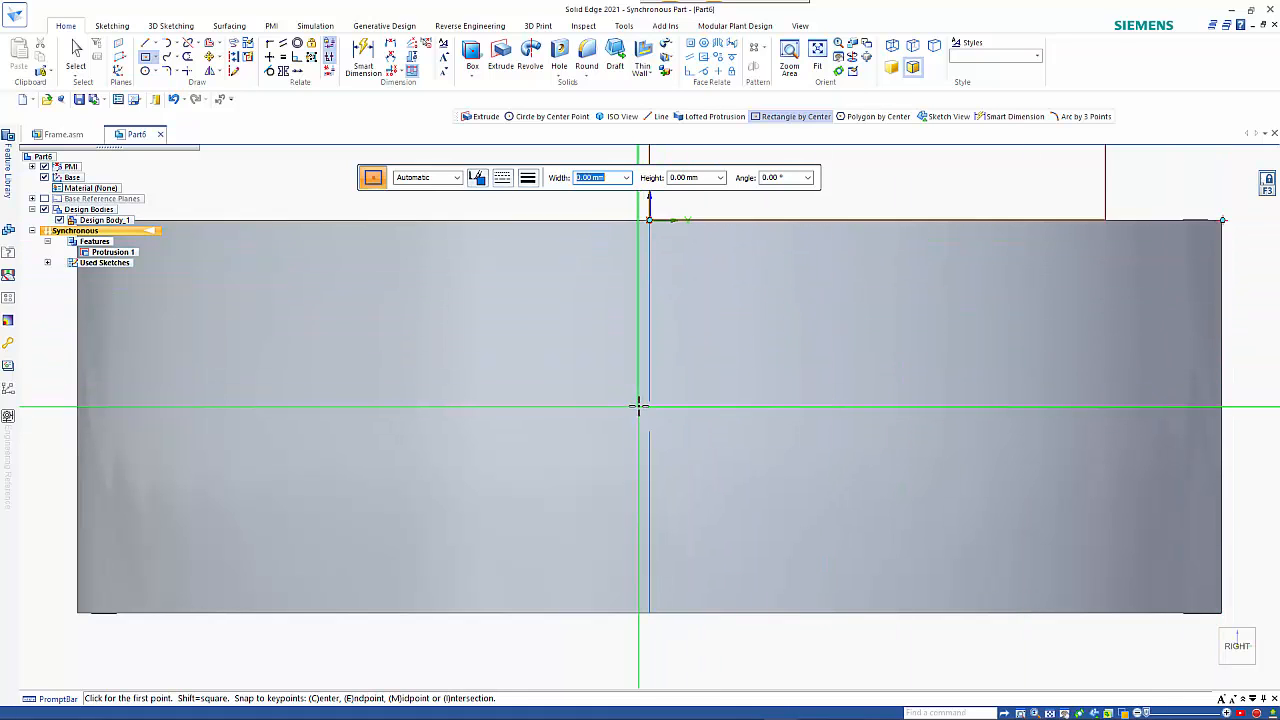
{"action": "left_click", "coordinate": [648, 415]}
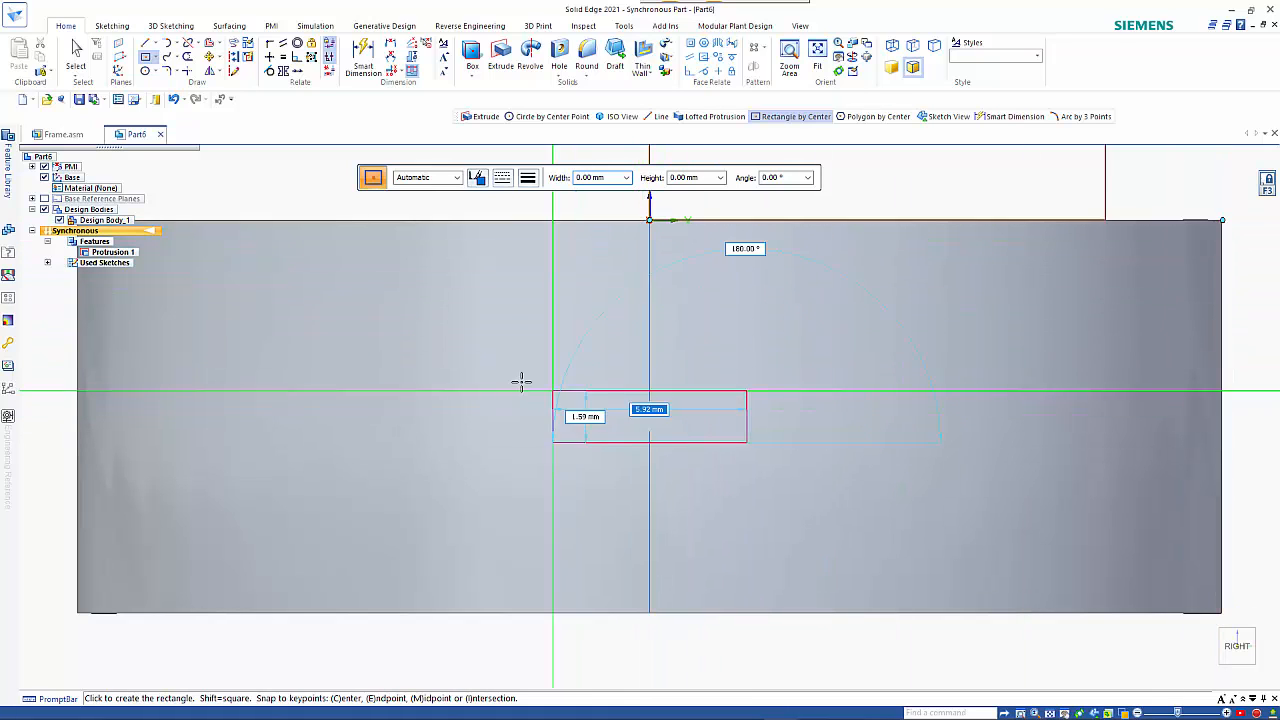
{"action": "type", "text": "12"}
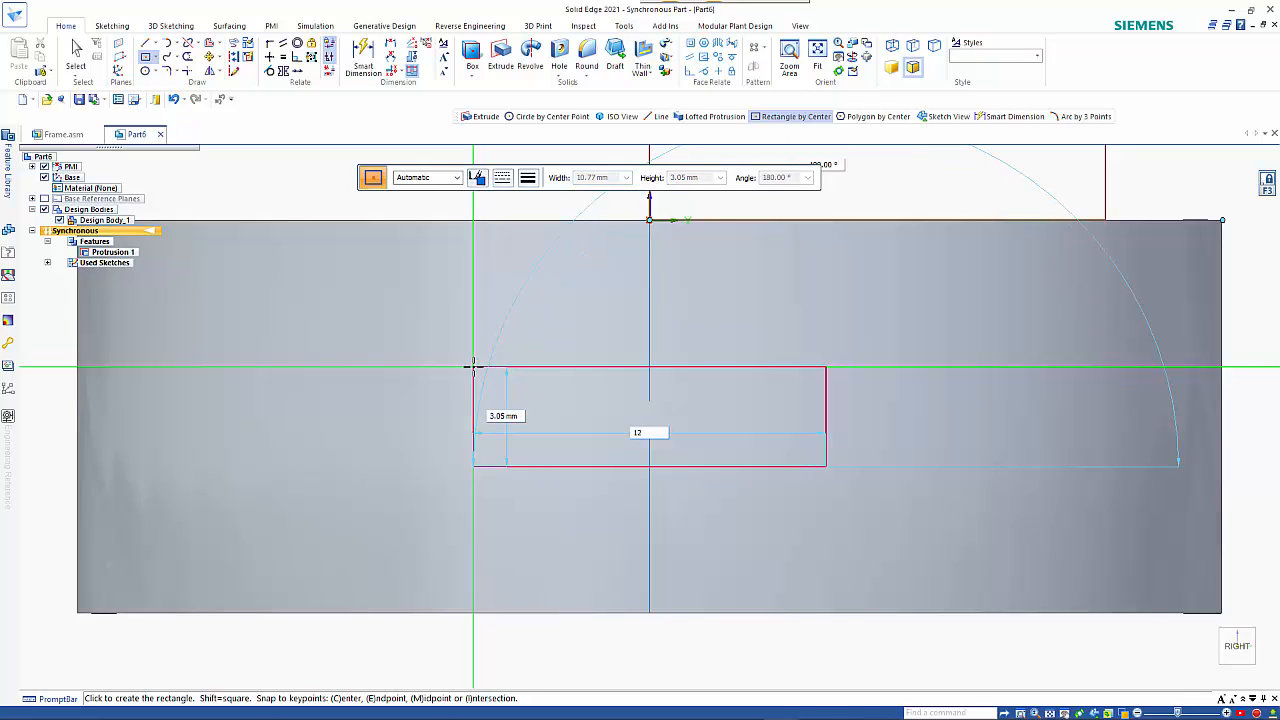
{"action": "key", "text": "Tab"}
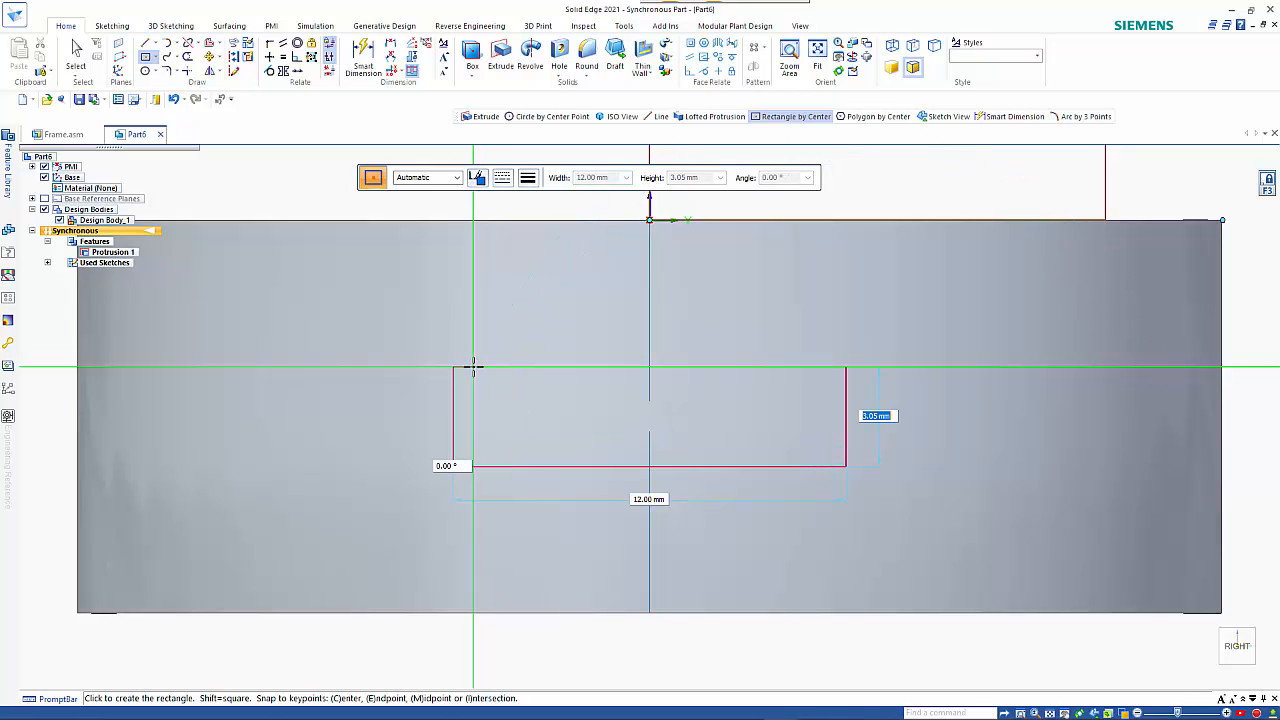
{"action": "type", "text": "4"}
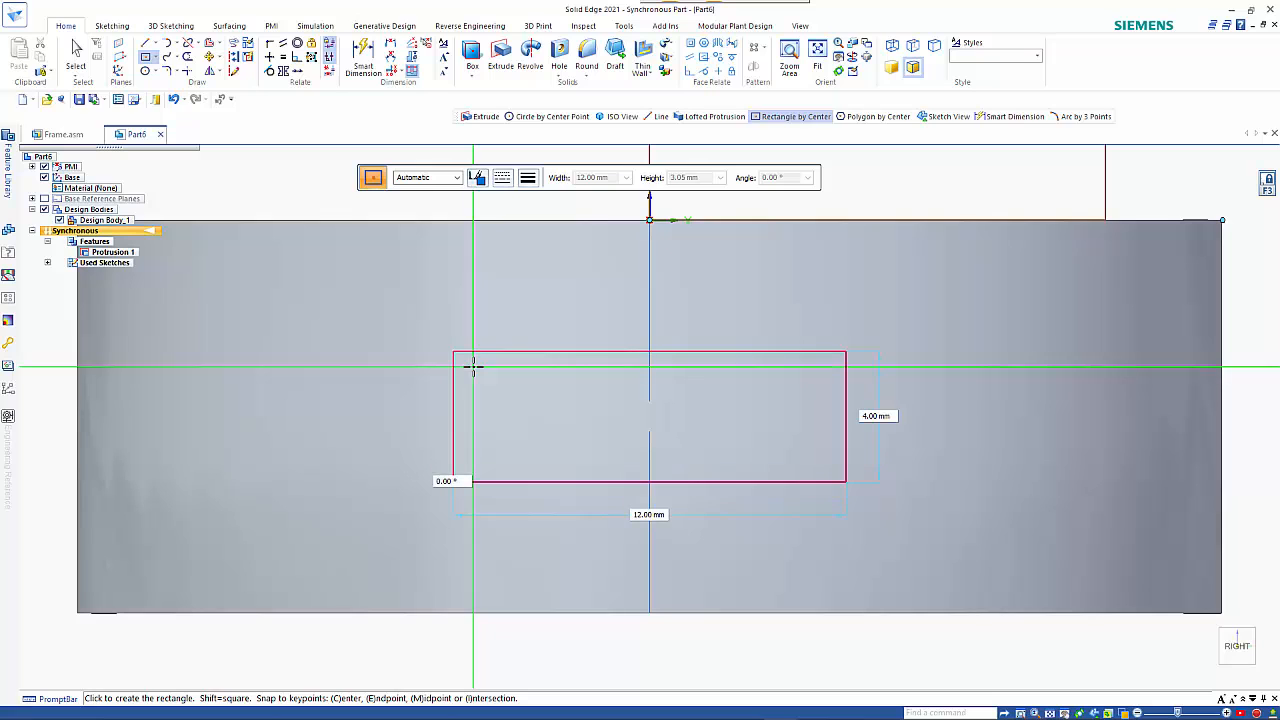
{"action": "key", "text": "Return"}
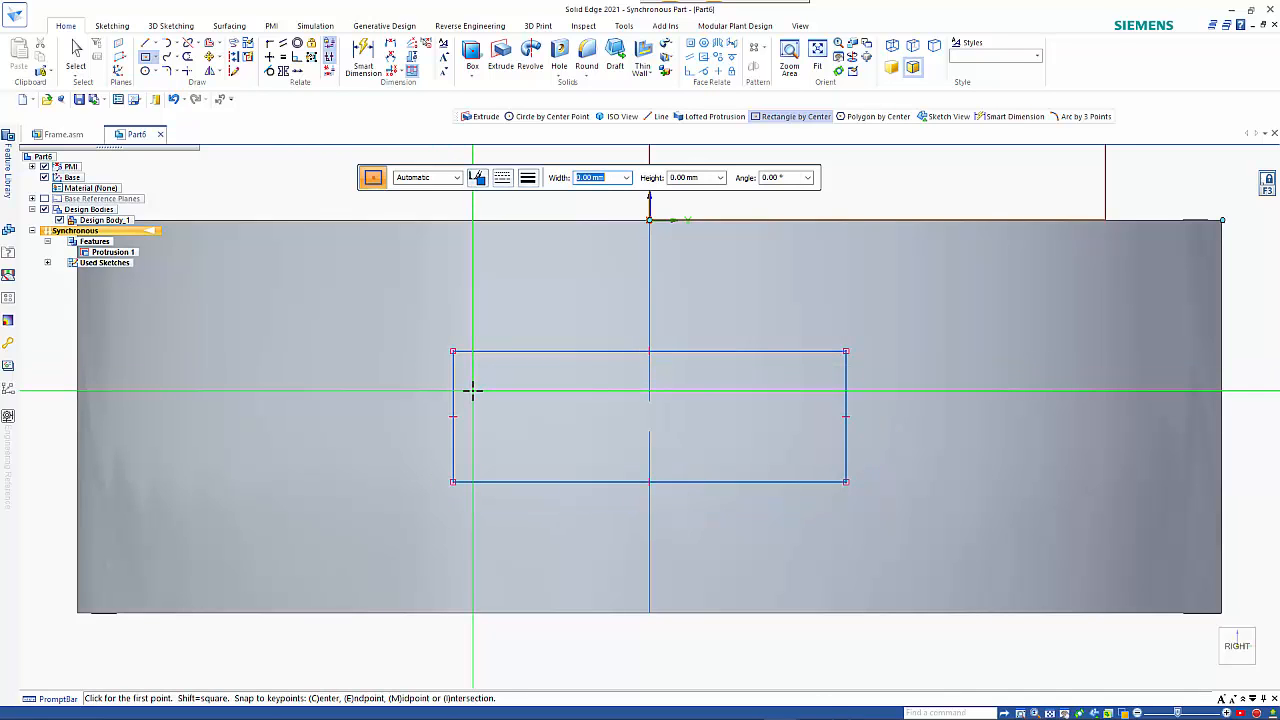
{"action": "key", "text": "Escape"}
Extrude the rectangle as a chain about 30 mm in the negative X direction to form a handle stub on the disc.
{"action": "middle_click_drag", "start_coordinate": [497, 417], "coordinate": [571, 390]}
{"action": "scroll", "coordinate": [629, 451], "scroll_direction": "down", "scroll_amount": 5}
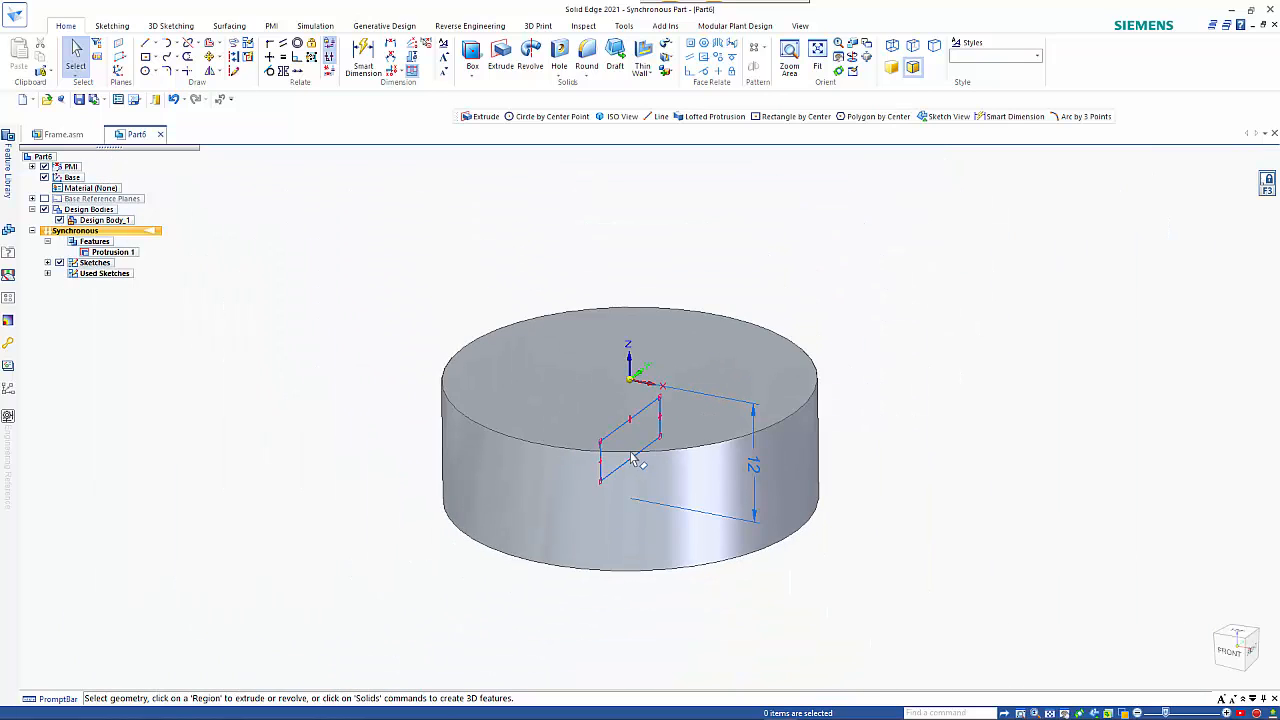
{"action": "middle_click_drag", "start_coordinate": [631, 458], "coordinate": [811, 497], "text": "shift"}
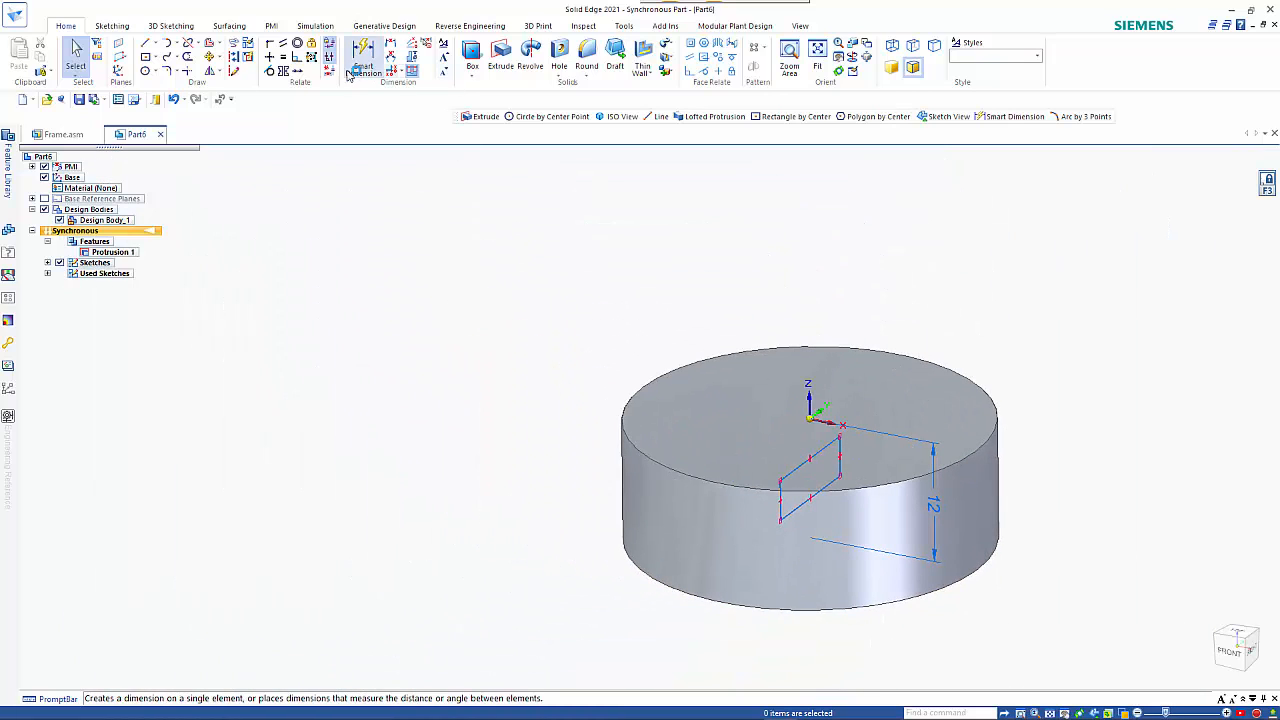
{"action": "left_click", "coordinate": [503, 55]}
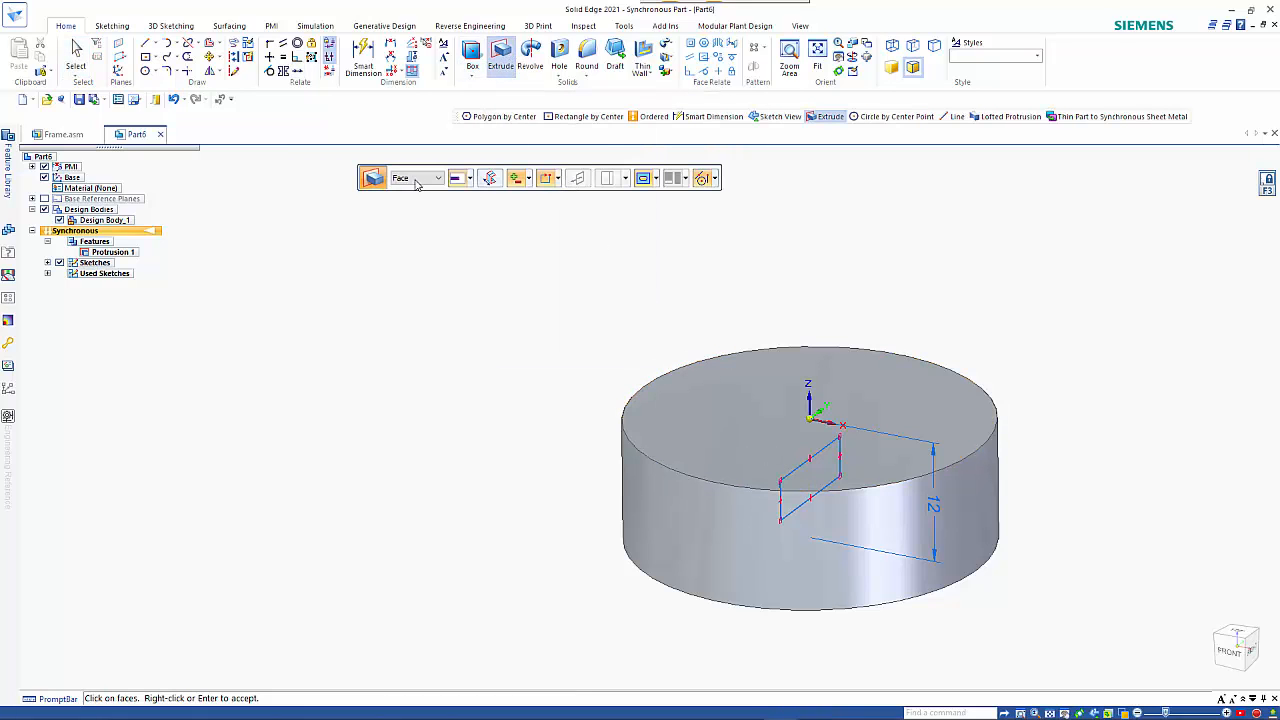
{"action": "left_click", "coordinate": [416, 180]}
{"action": "left_click", "coordinate": [416, 203]}
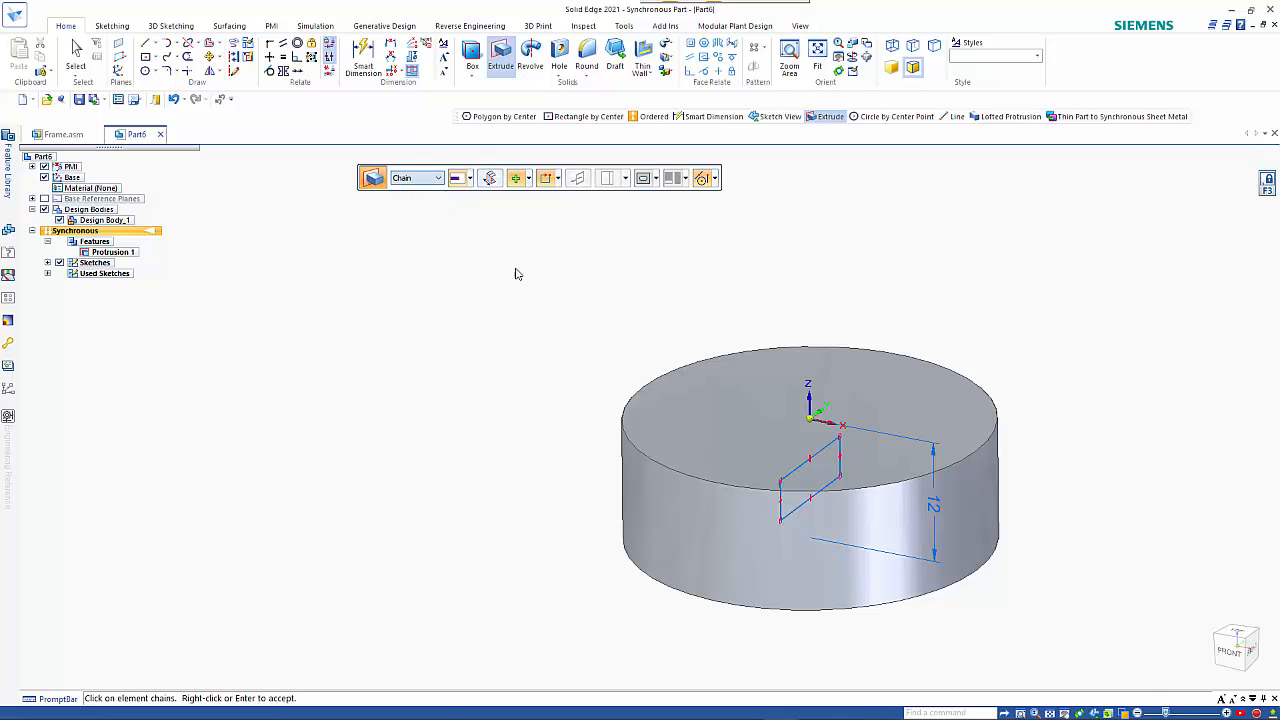
{"action": "left_click", "coordinate": [798, 470]}
{"action": "right_click", "coordinate": [765, 425]}
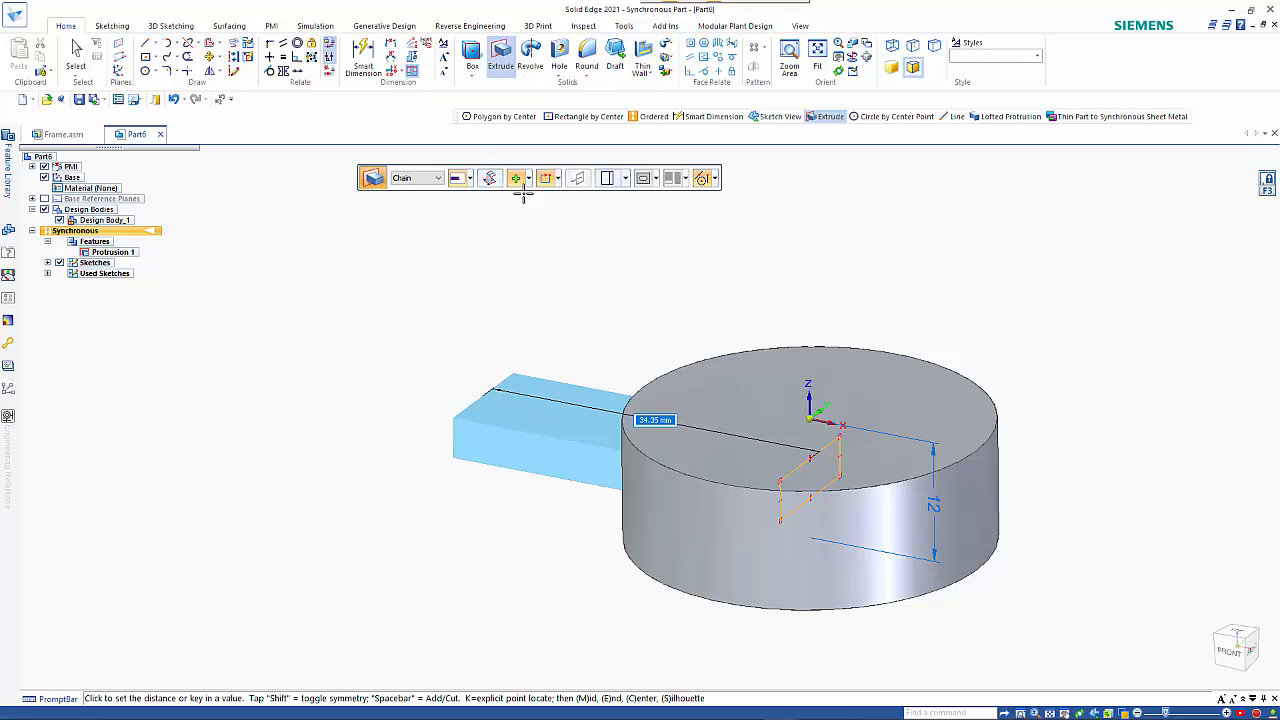
{"action": "left_click", "coordinate": [530, 327]}
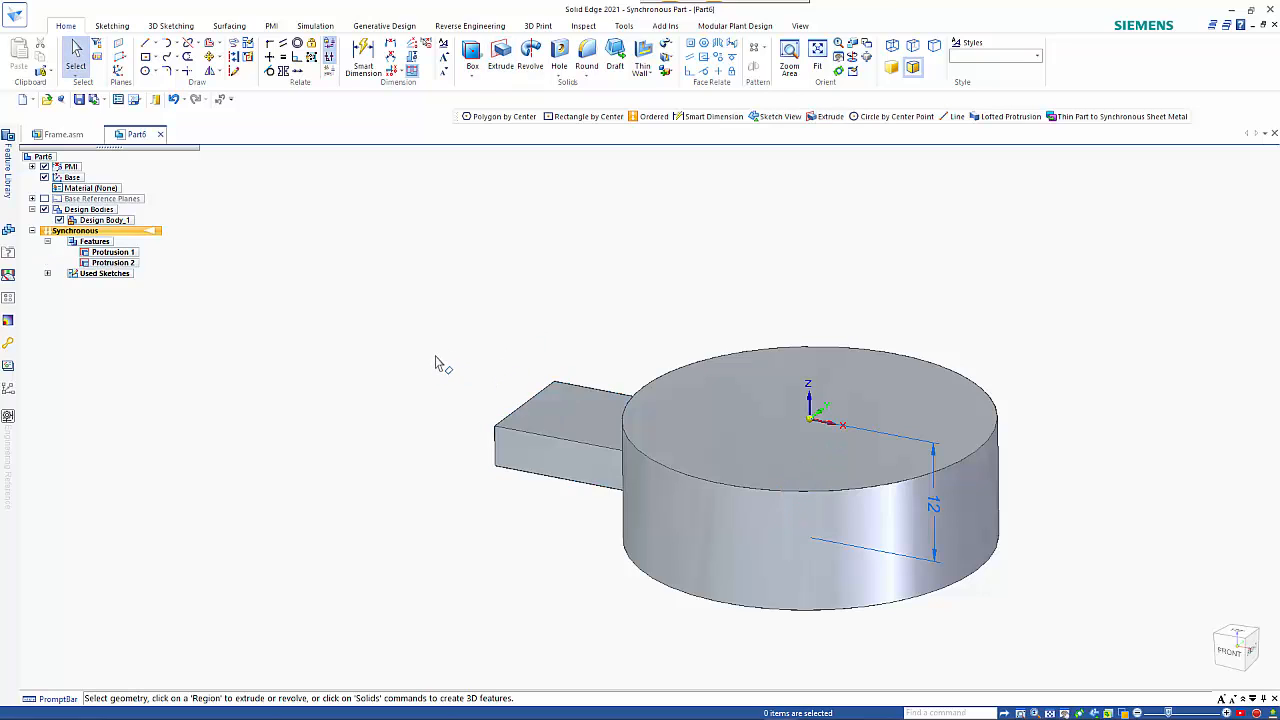
Sketch a six-sided polygon on the disc's top face, centred on the origin, with a 12 mm distance and a 90° angle.
{"action": "left_click", "coordinate": [155, 58]}
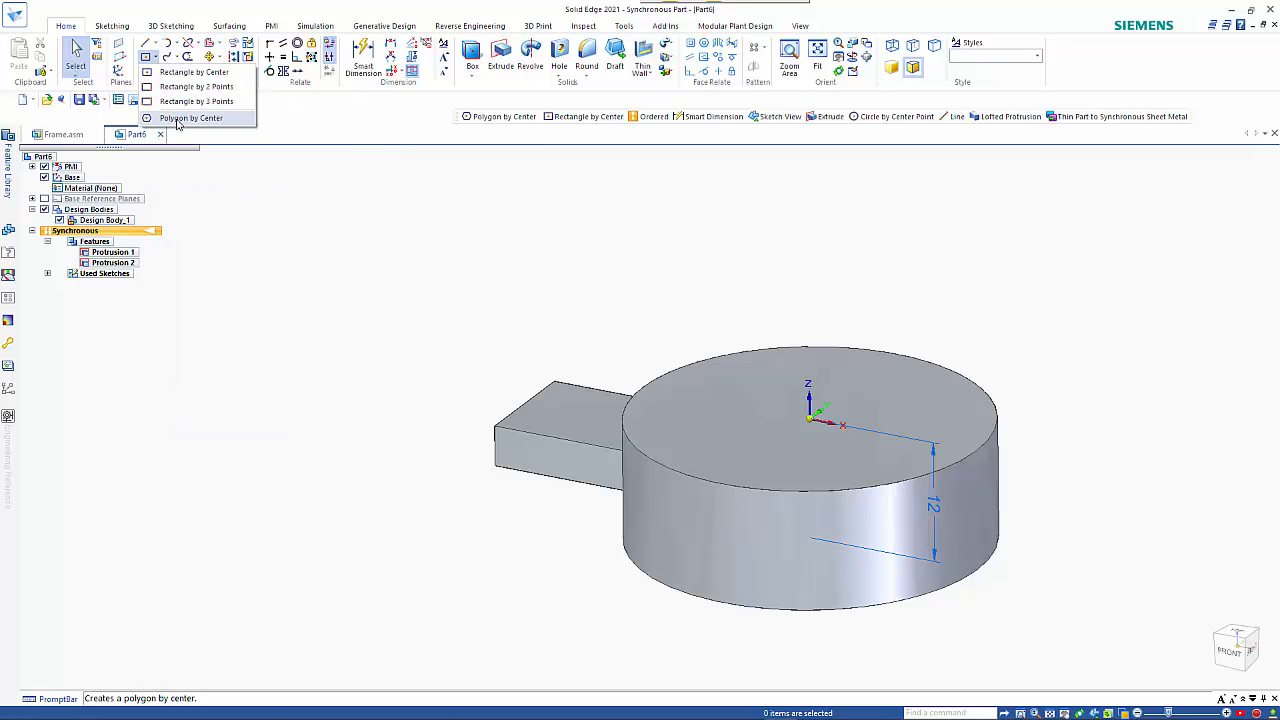
{"action": "left_click", "coordinate": [180, 118]}
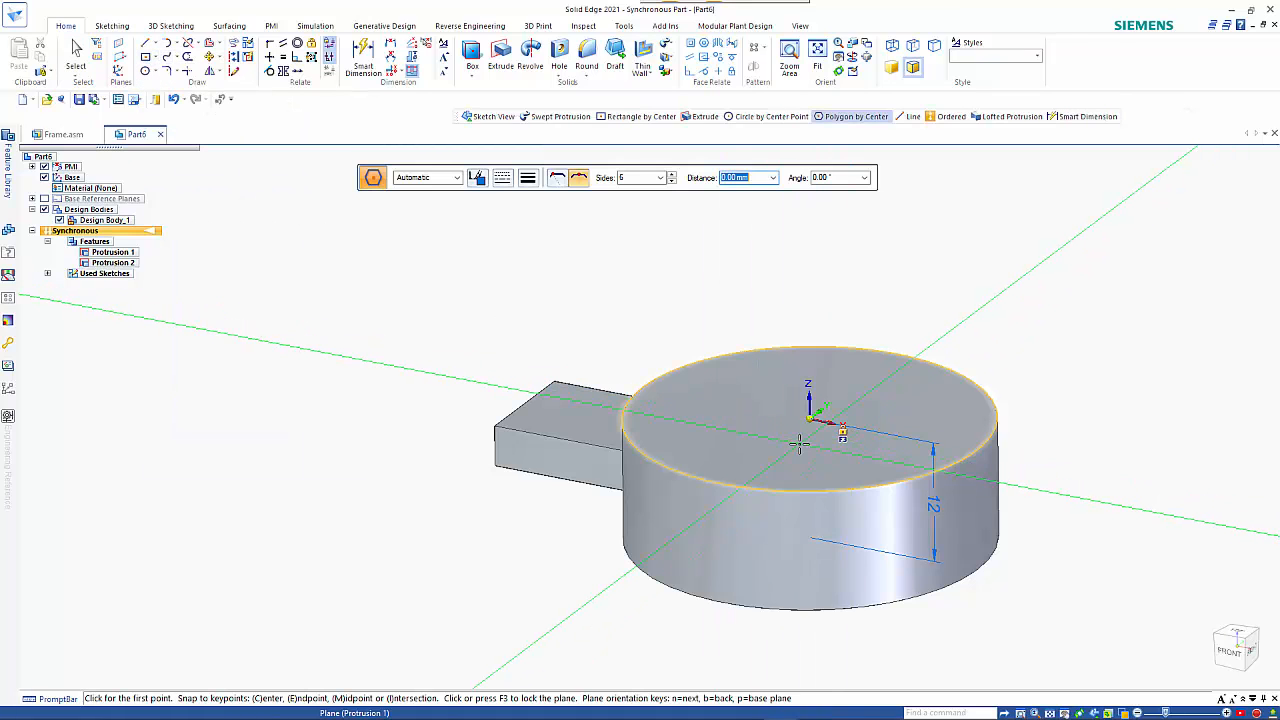
{"action": "key", "text": "F3"}
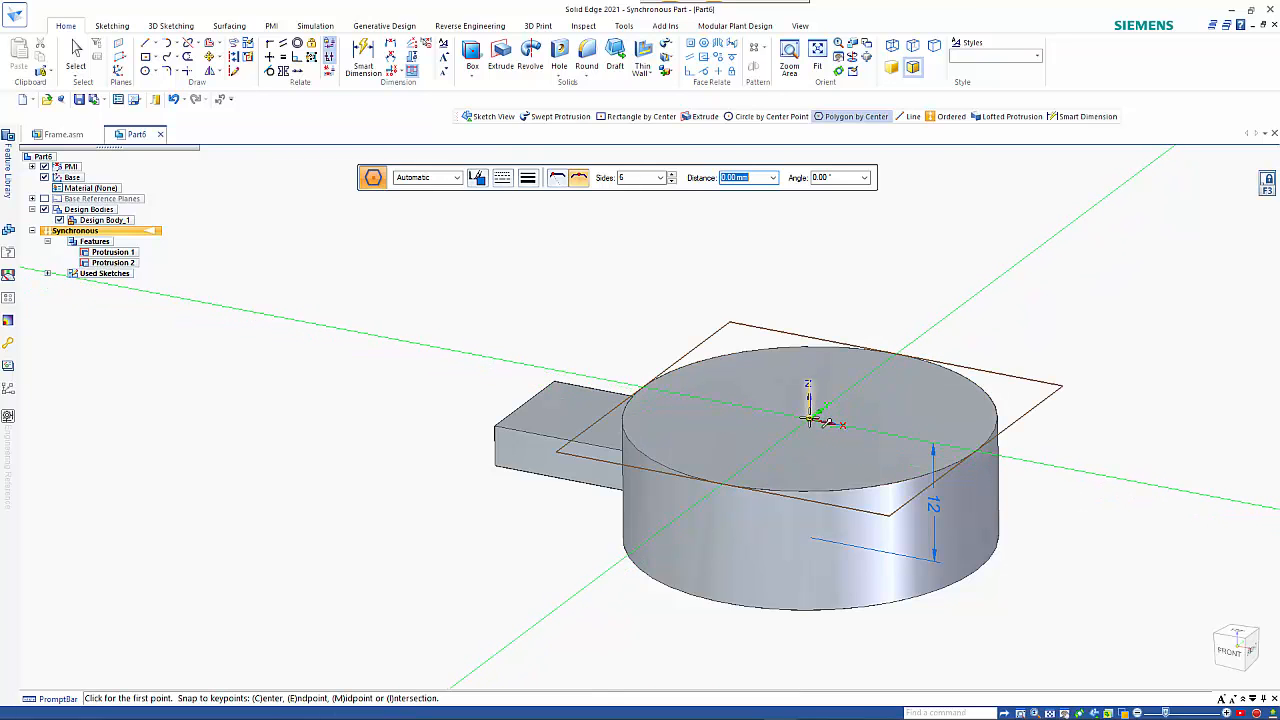
{"action": "left_click", "coordinate": [810, 419]}
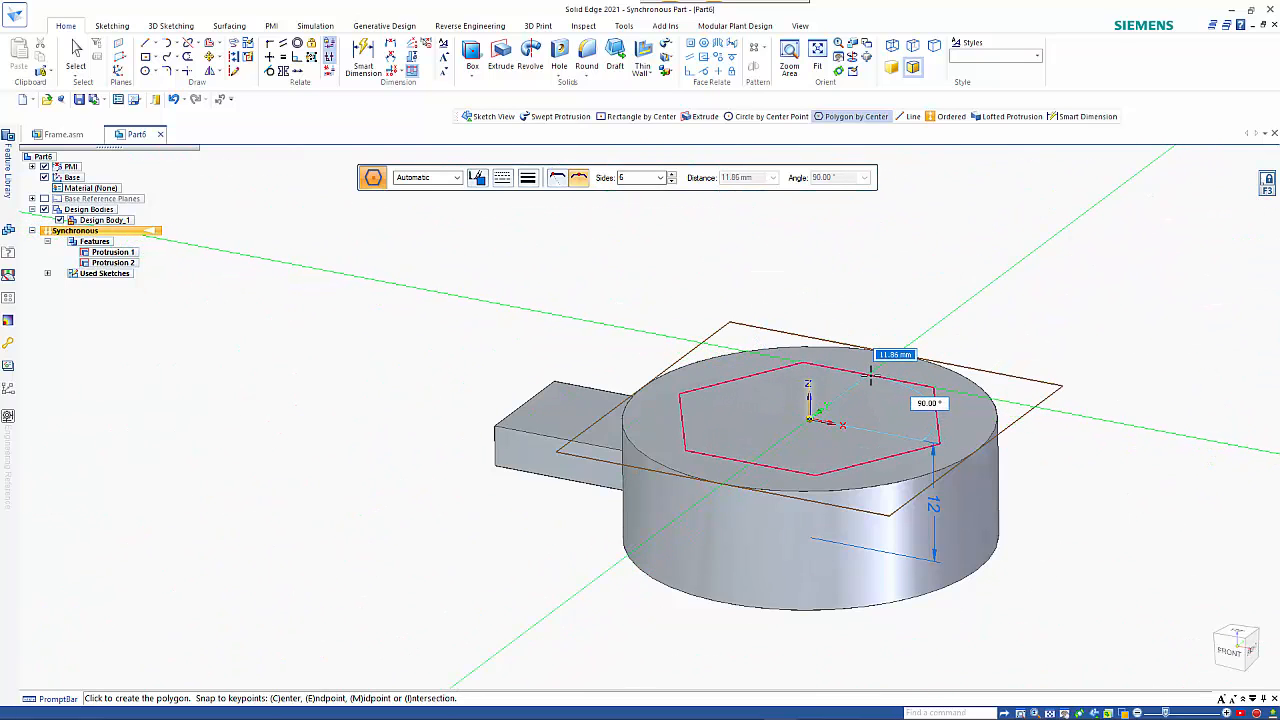
{"action": "type", "text": "12"}
{"action": "key", "text": "Tab"}
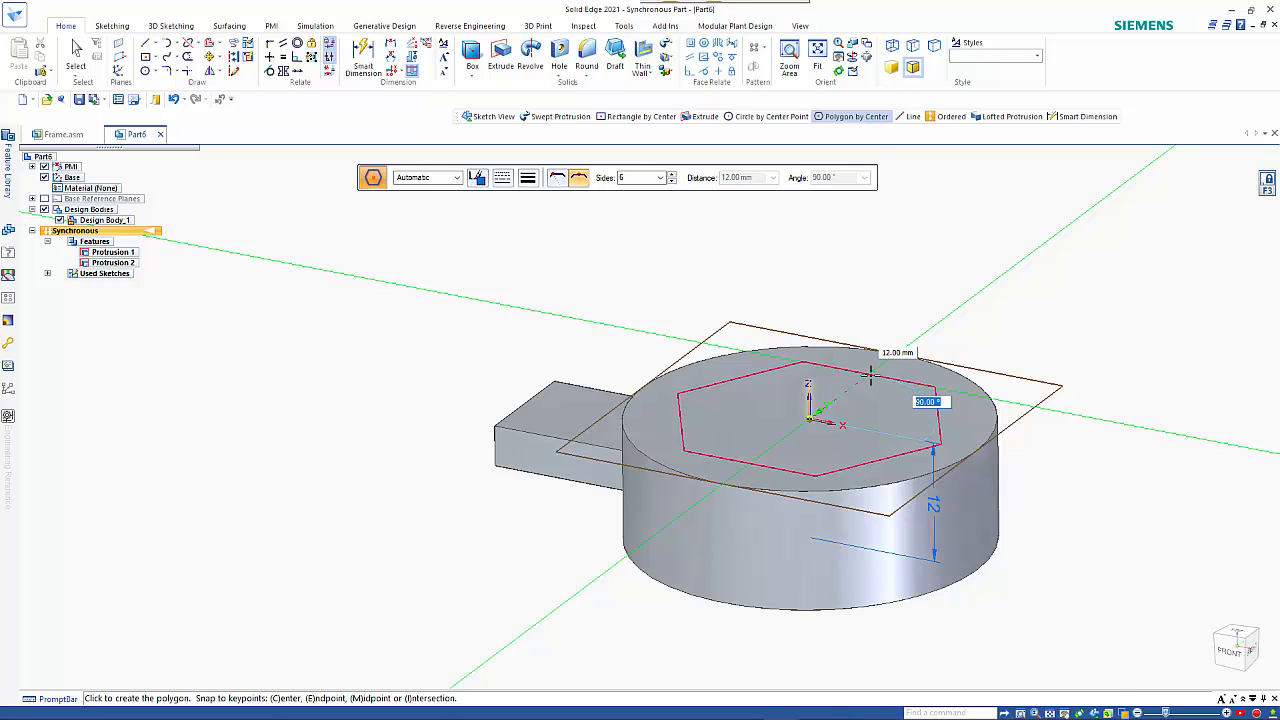
{"action": "key", "text": "Return"}
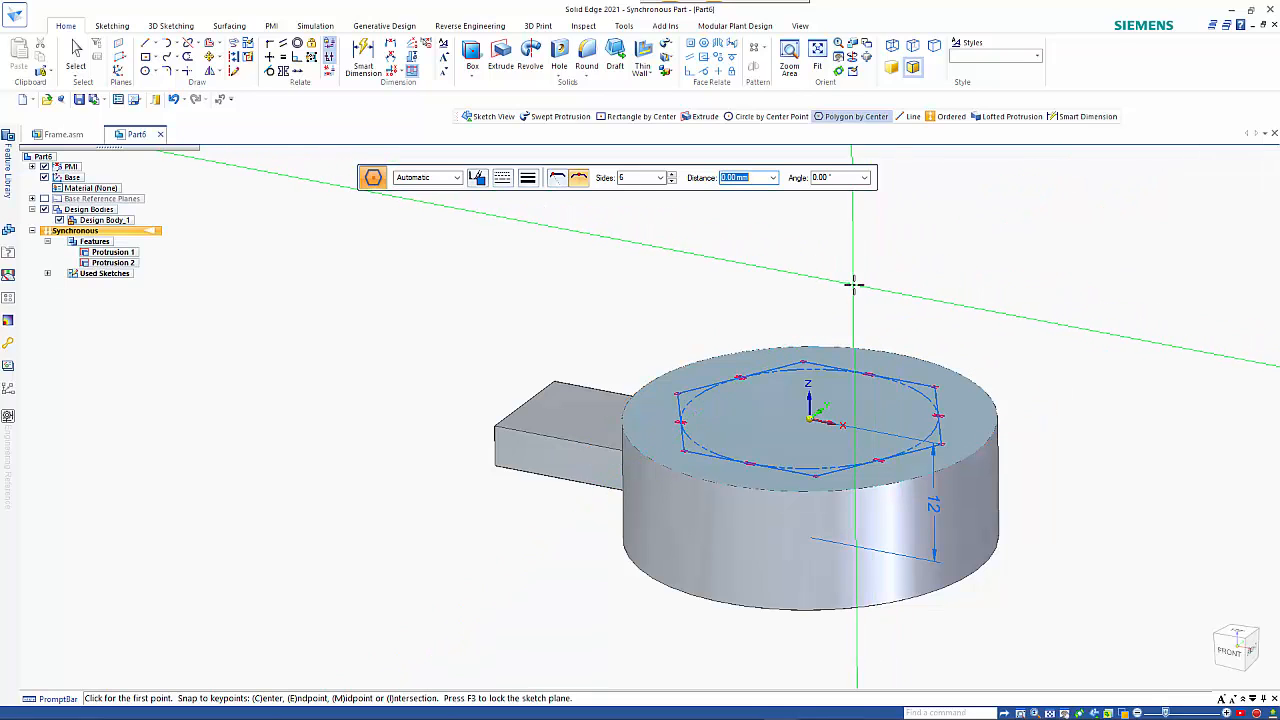
{"action": "key", "text": "Escape"}
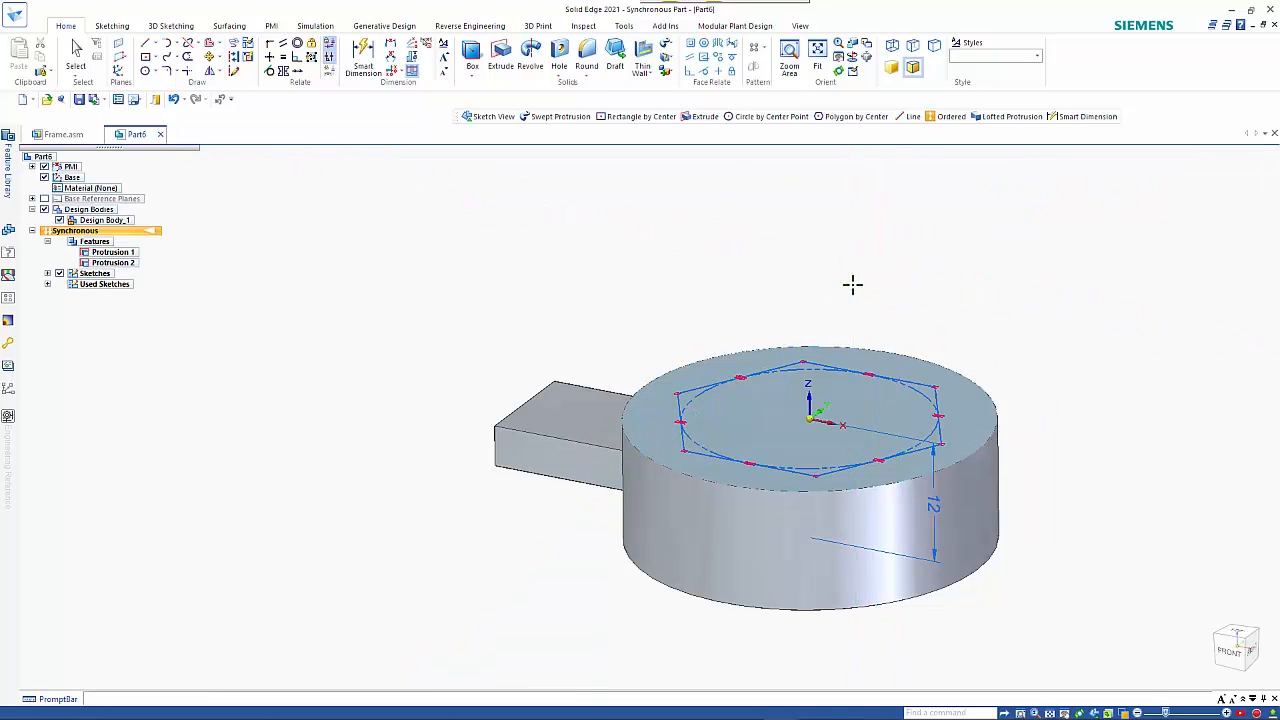
Cut the hexagonal region about 21 mm down, right through the disc, and hide the sketches.
{"action": "left_click", "coordinate": [846, 408]}
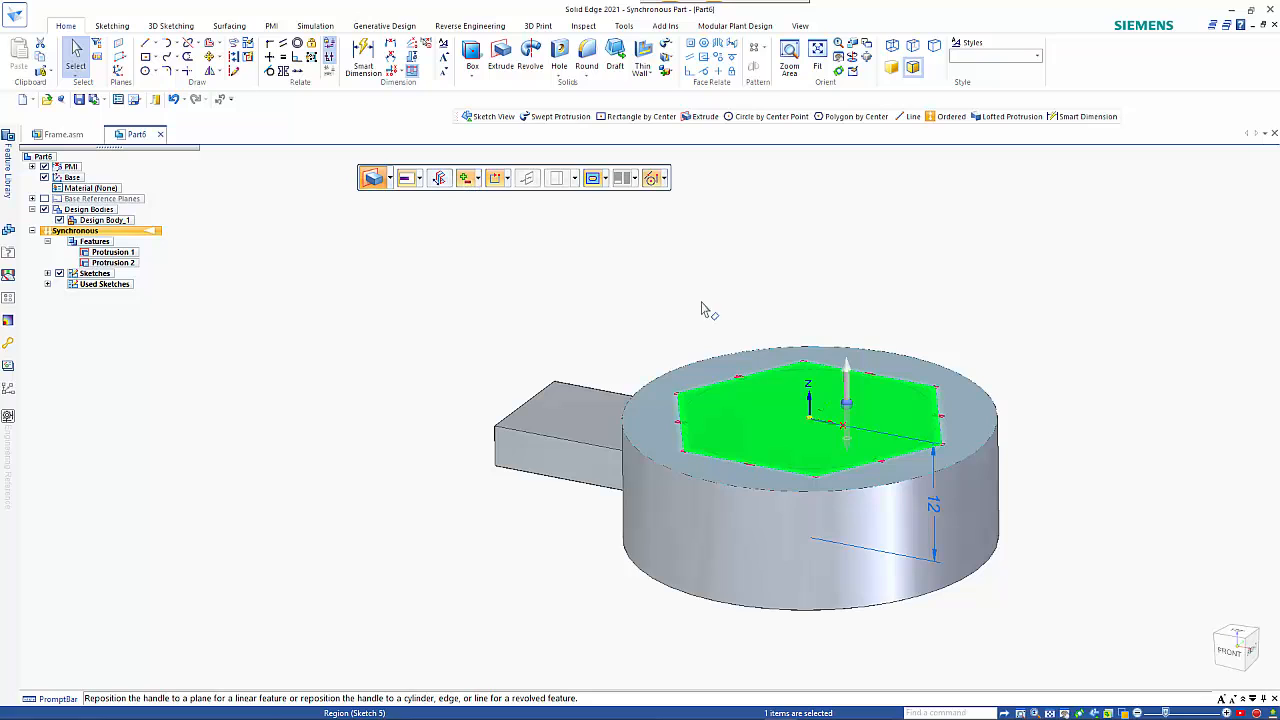
{"action": "left_click", "coordinate": [846, 368]}
{"action": "left_click", "coordinate": [843, 373]}
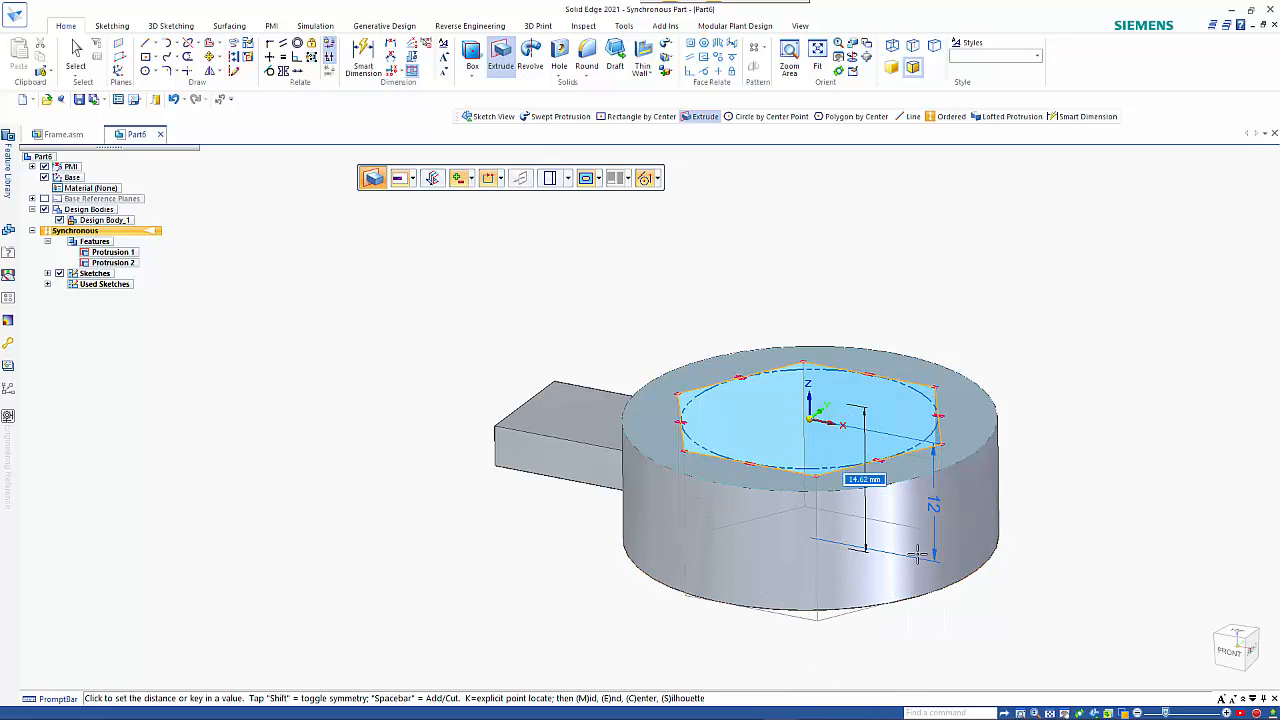
{"action": "left_click", "coordinate": [1068, 602]}
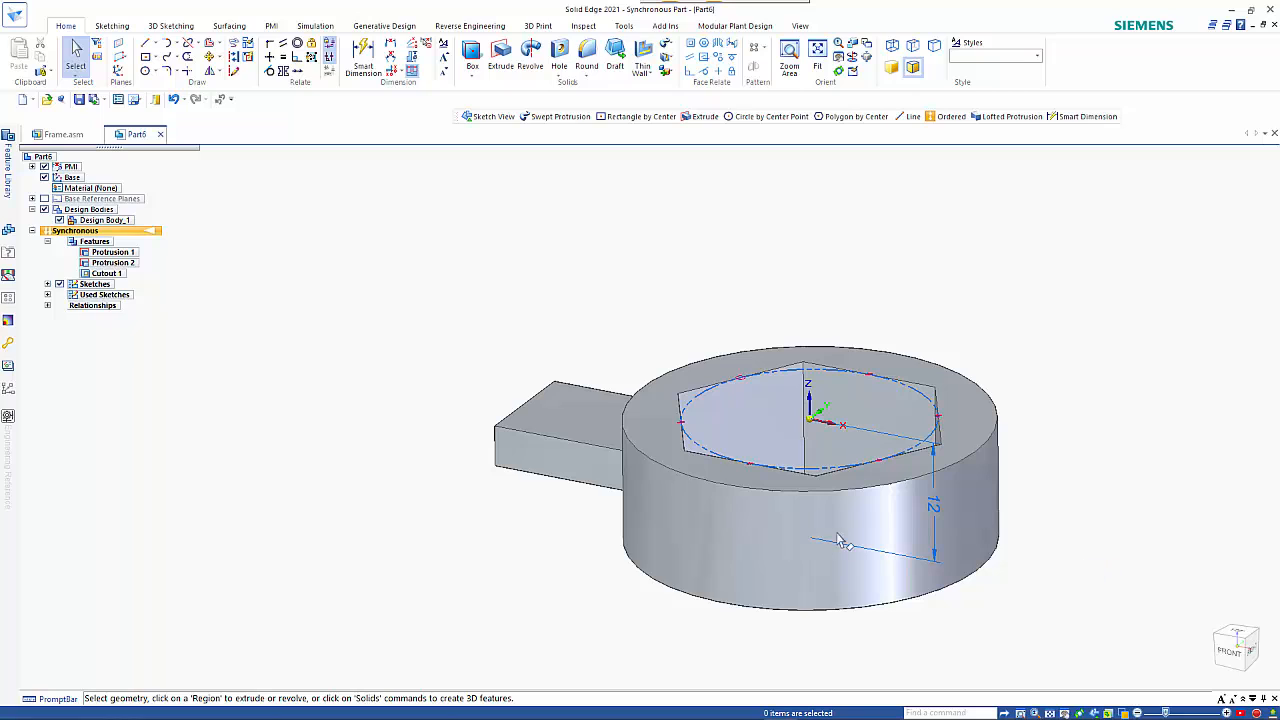
{"action": "left_click", "coordinate": [60, 285]}
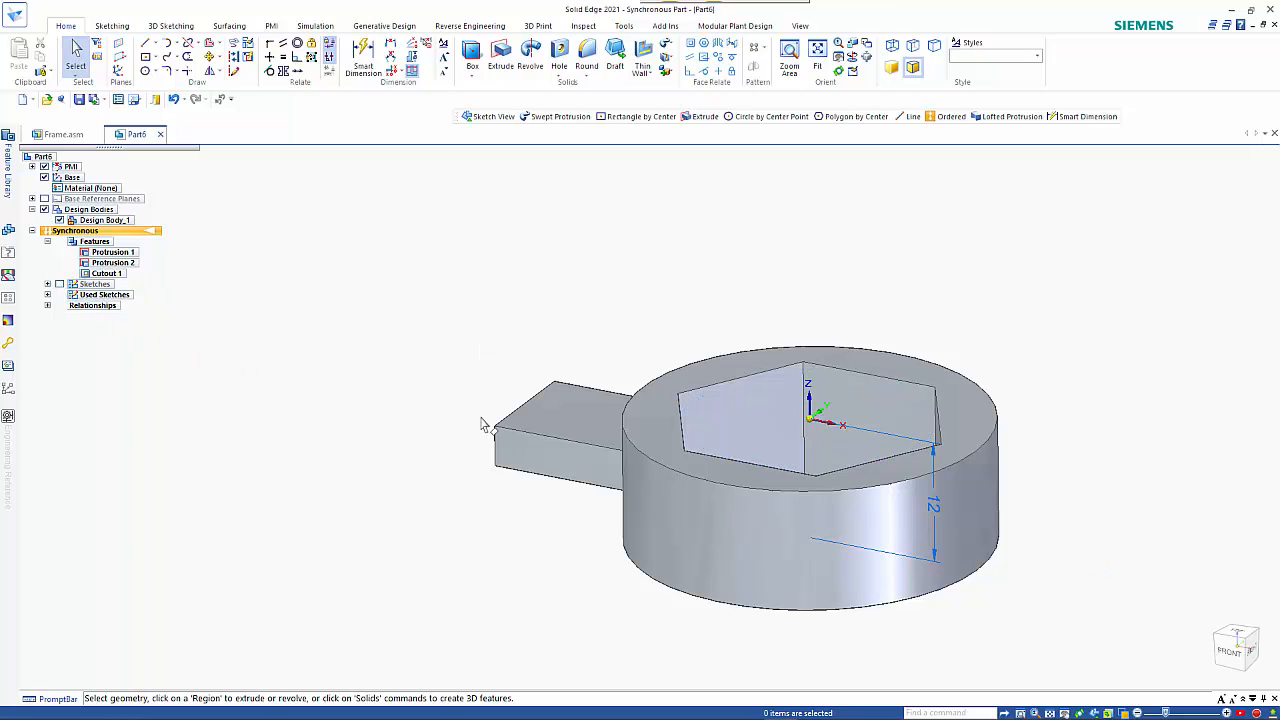
Copy the complete head and stub about 250 mm in the negative X direction, with the steering wheel placed at the top circle's centre.
{"action": "scroll", "coordinate": [451, 451], "scroll_direction": "down", "scroll_amount": 3}
{"action": "middle_click_drag", "start_coordinate": [429, 471], "coordinate": [891, 545], "text": "shift"}
{"action": "scroll", "coordinate": [786, 533], "scroll_direction": "down", "scroll_amount": 2}
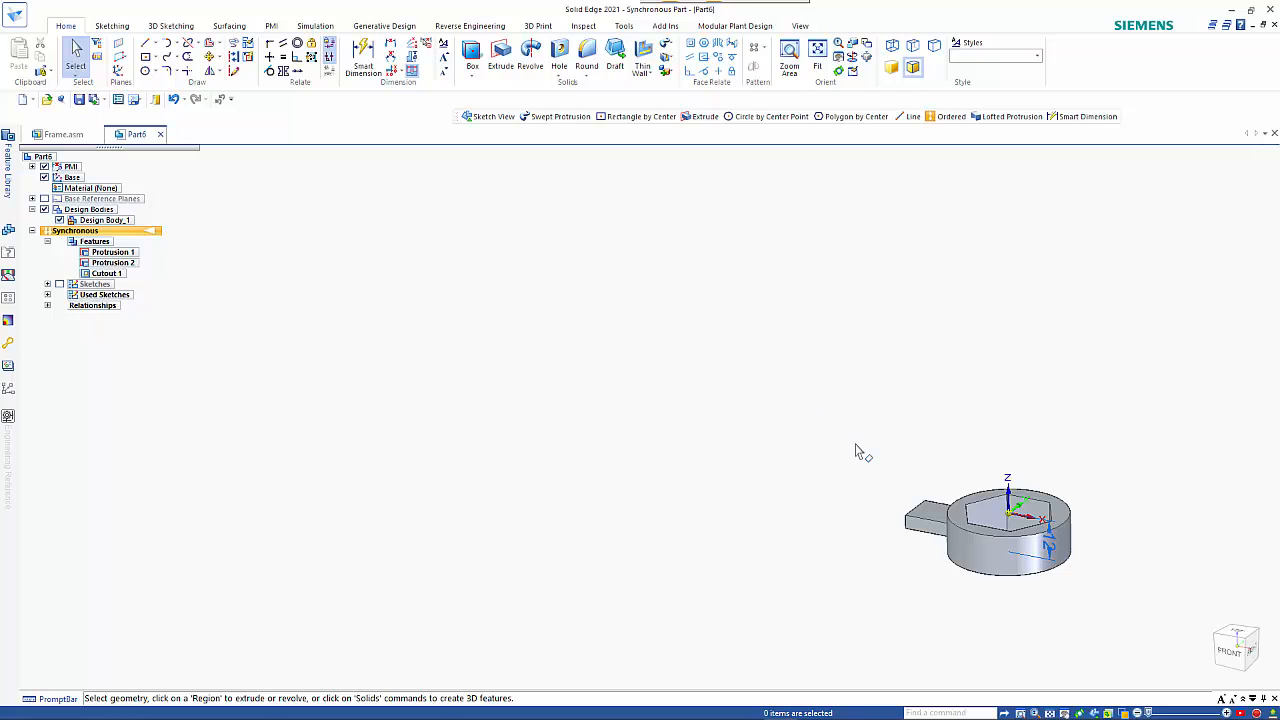
{"action": "left_click_drag", "start_coordinate": [852, 432], "coordinate": [1104, 610]}
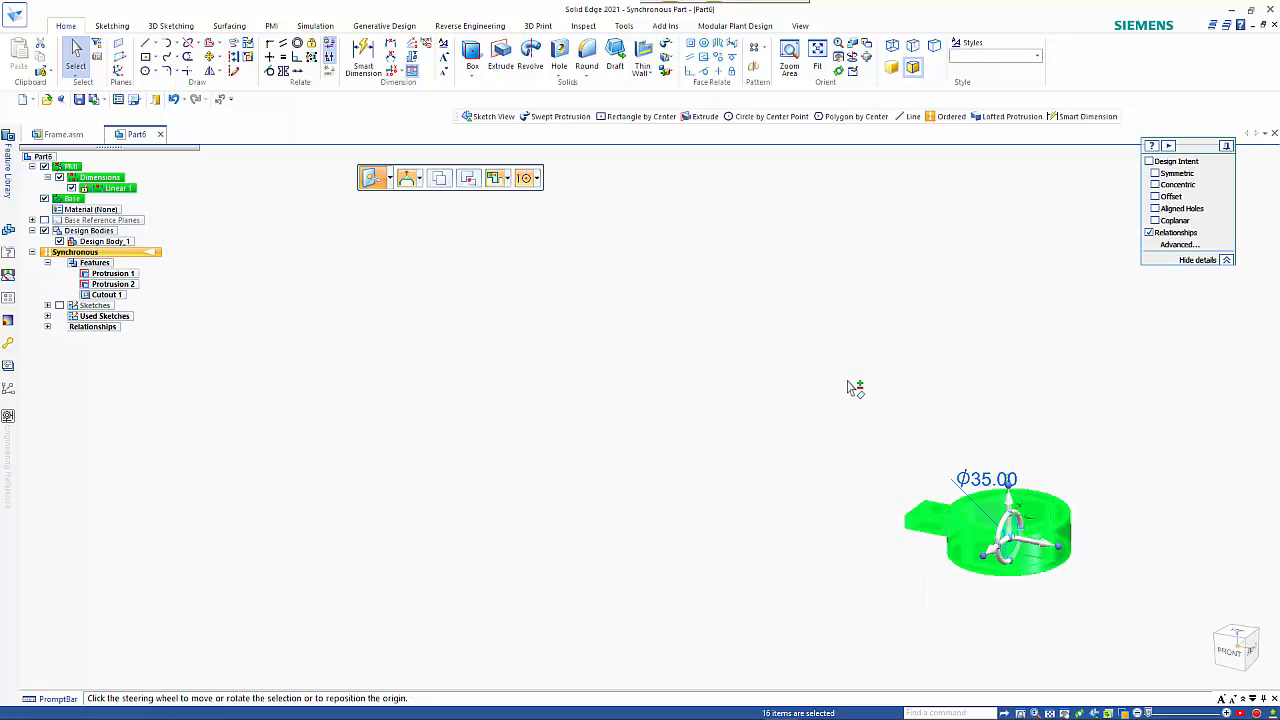
{"action": "left_click", "coordinate": [1012, 544]}
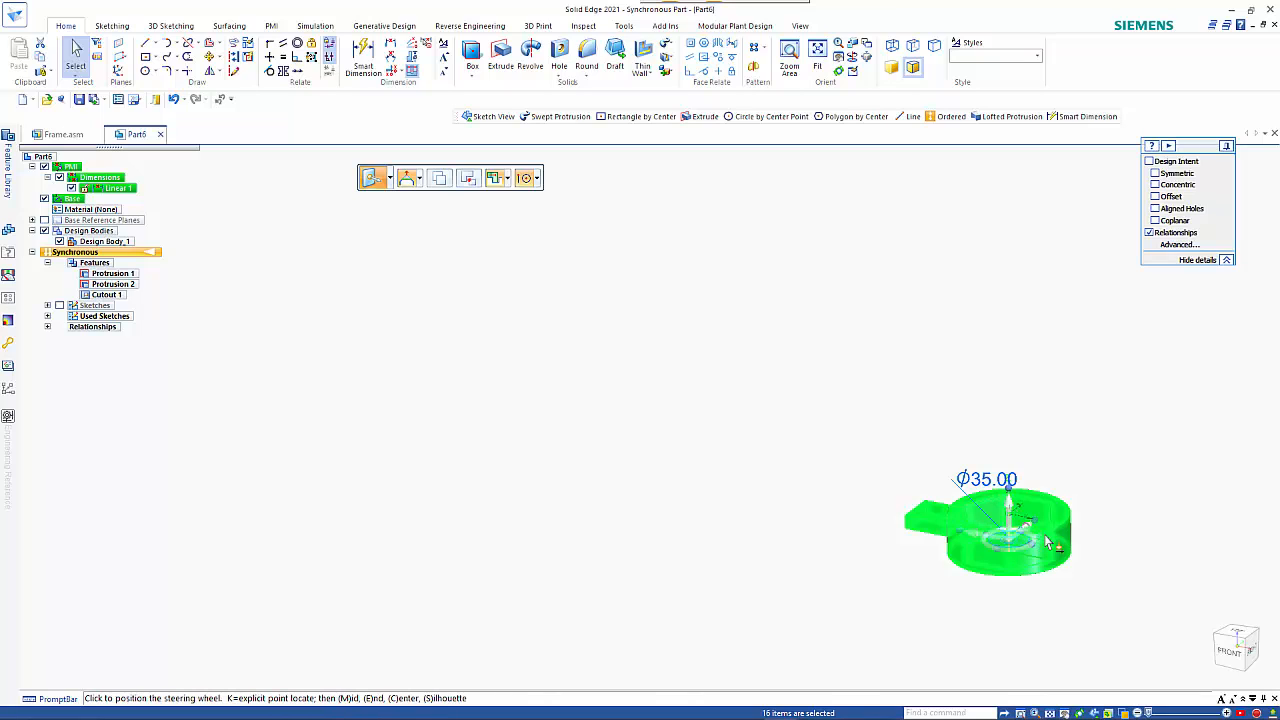
{"action": "left_click", "coordinate": [1078, 532]}
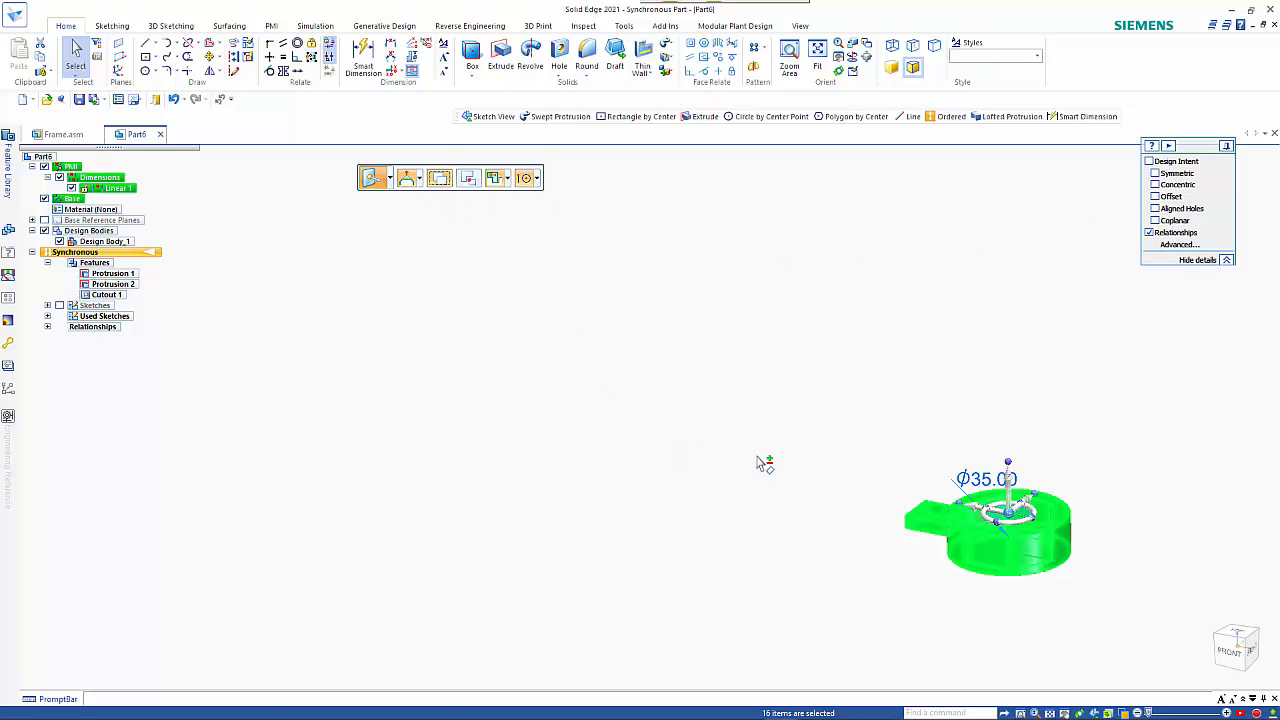
{"action": "left_click", "coordinate": [988, 514]}
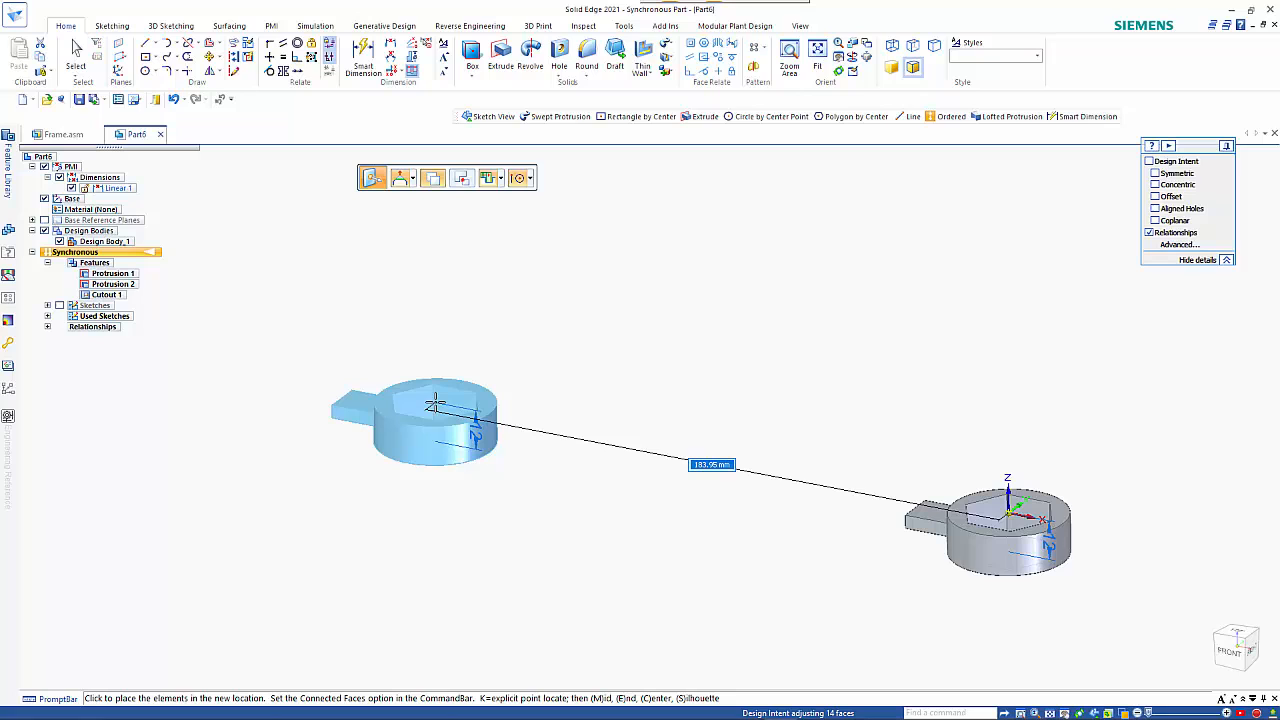
{"action": "type", "text": "250"}
{"action": "key", "text": "Return"}
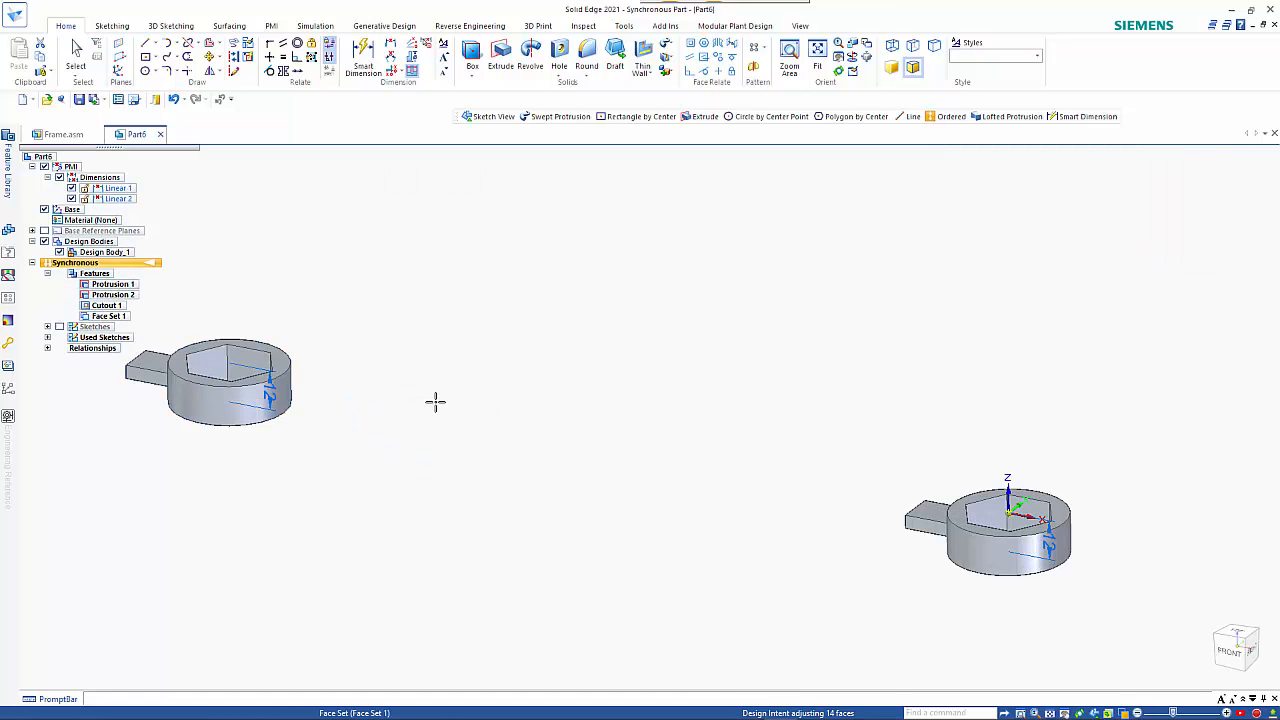
Rotate the copied head 180° about its vertical axis so its handle stub points toward the original head.
{"action": "middle_click_drag", "start_coordinate": [487, 442], "coordinate": [646, 449], "text": "shift"}
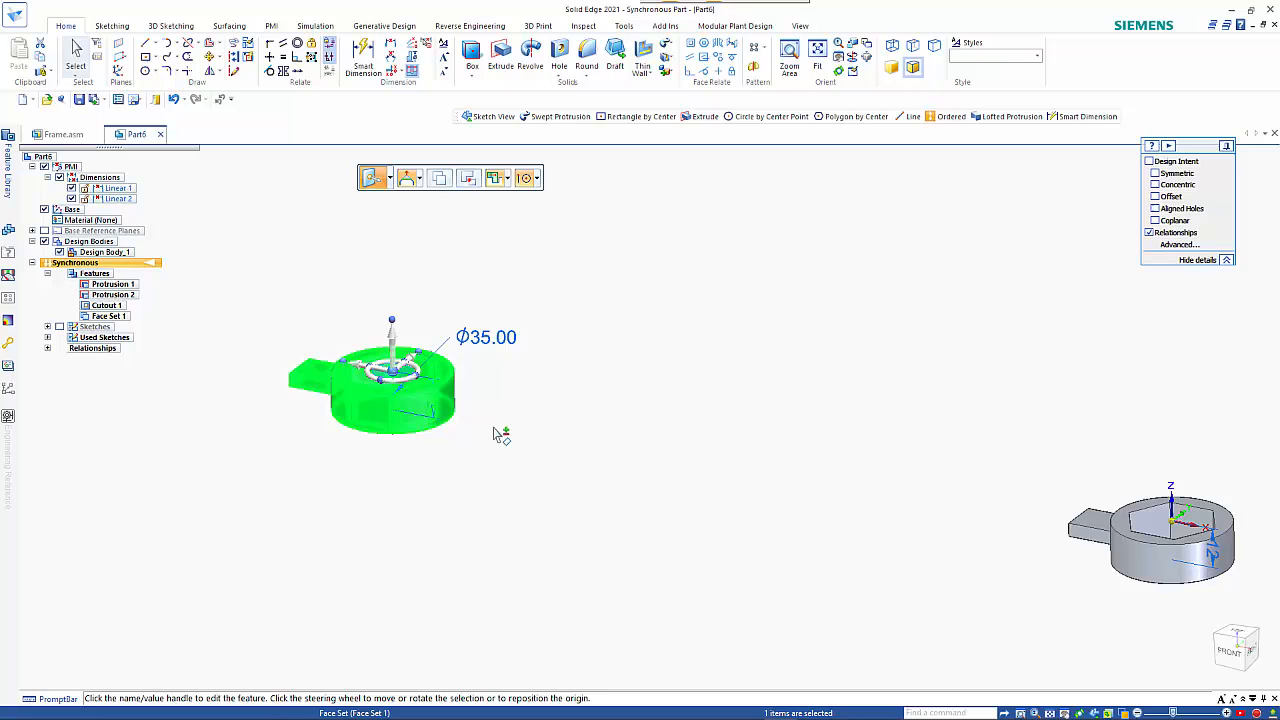
{"action": "left_click", "coordinate": [418, 375]}
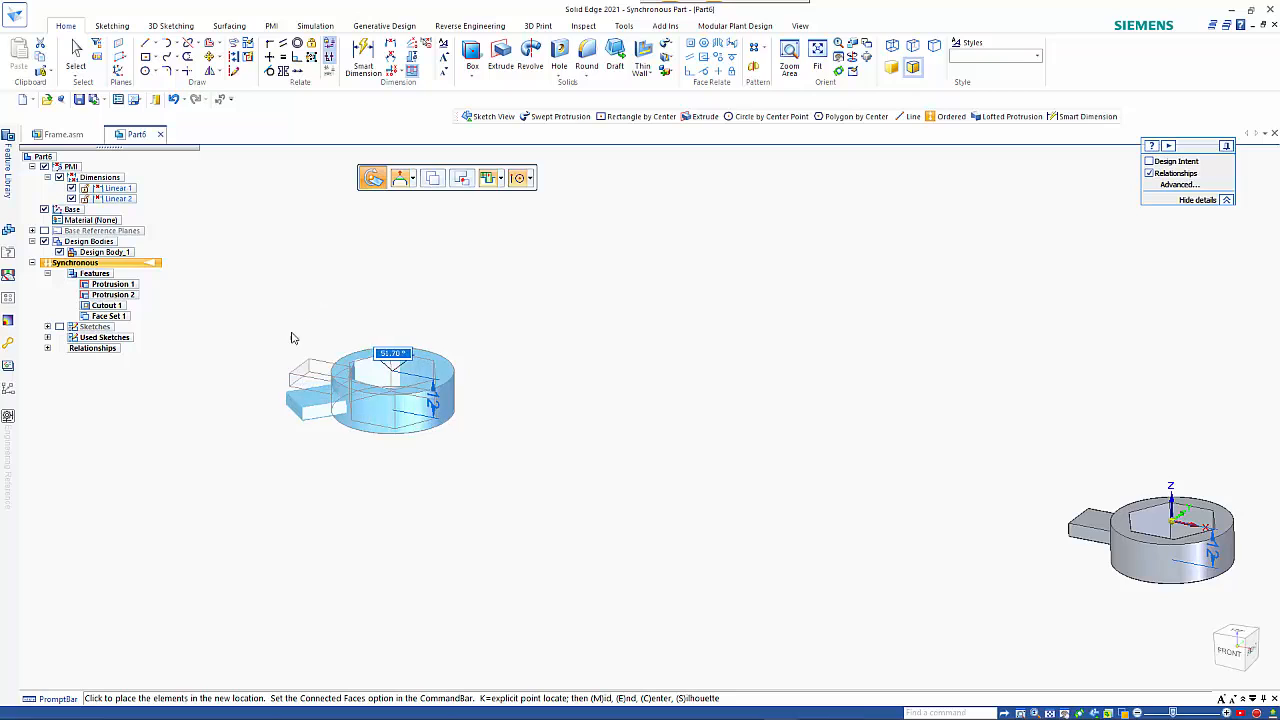
{"action": "left_click", "coordinate": [391, 472]}
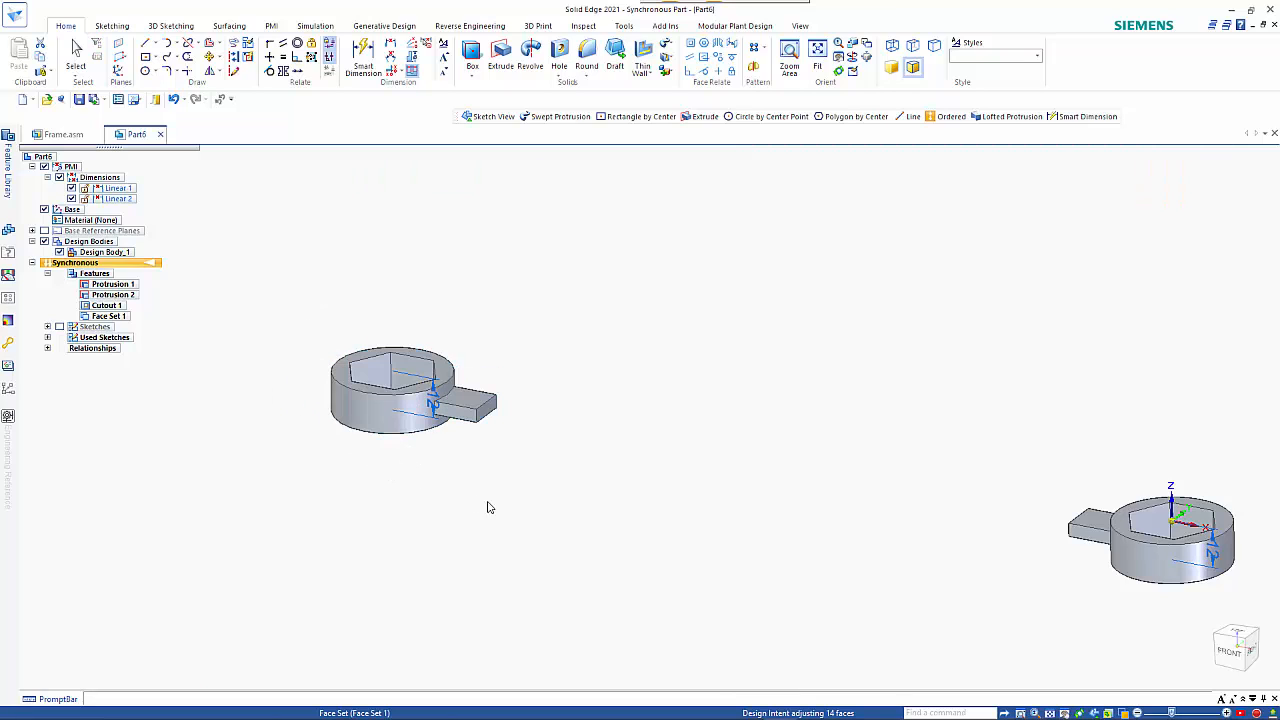
{"action": "key", "text": "Escape"}
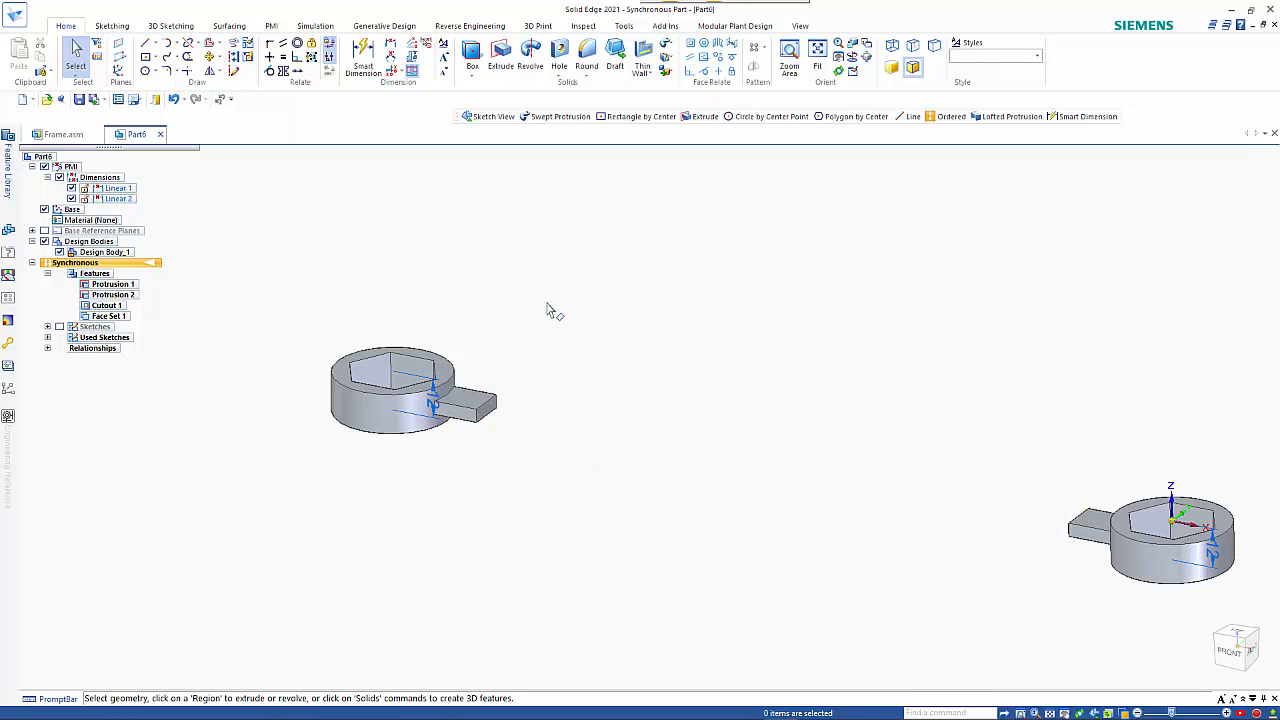
Create a synchronous lofted protrusion between the end faces of the two facing handle stubs, using face selection.
{"action": "left_click", "coordinate": [674, 50]}
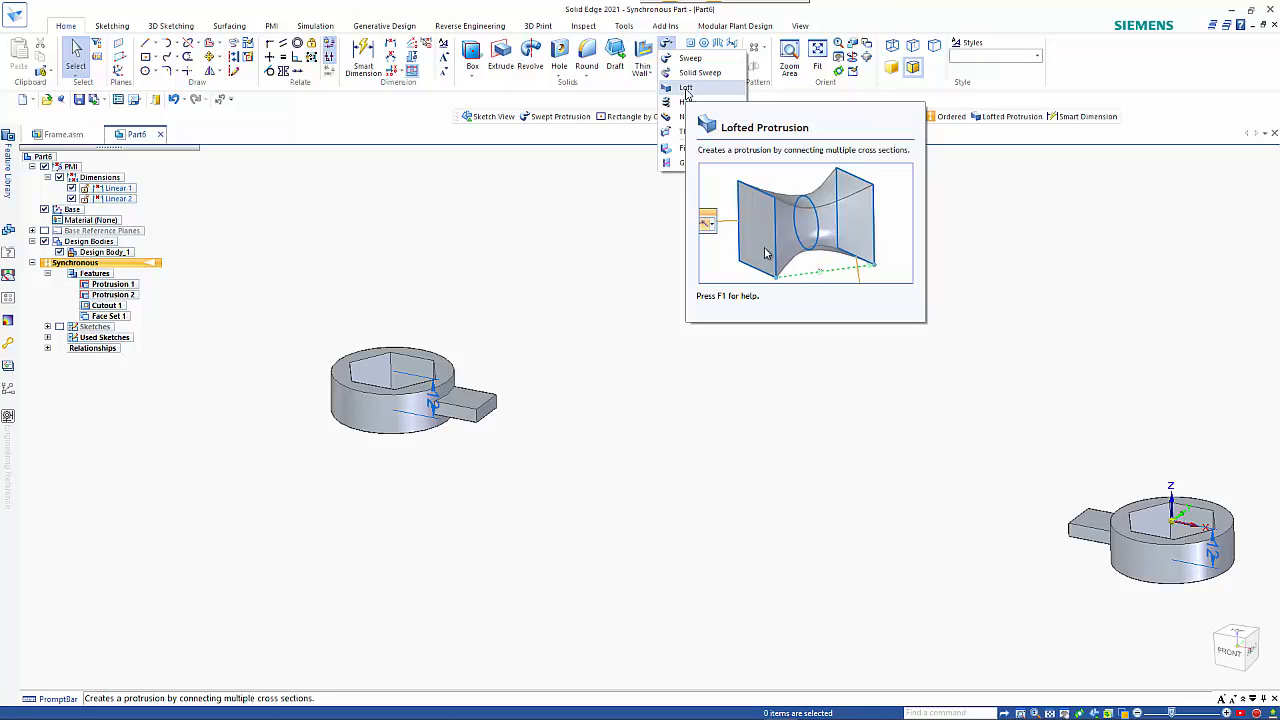
{"action": "left_click", "coordinate": [686, 94]}
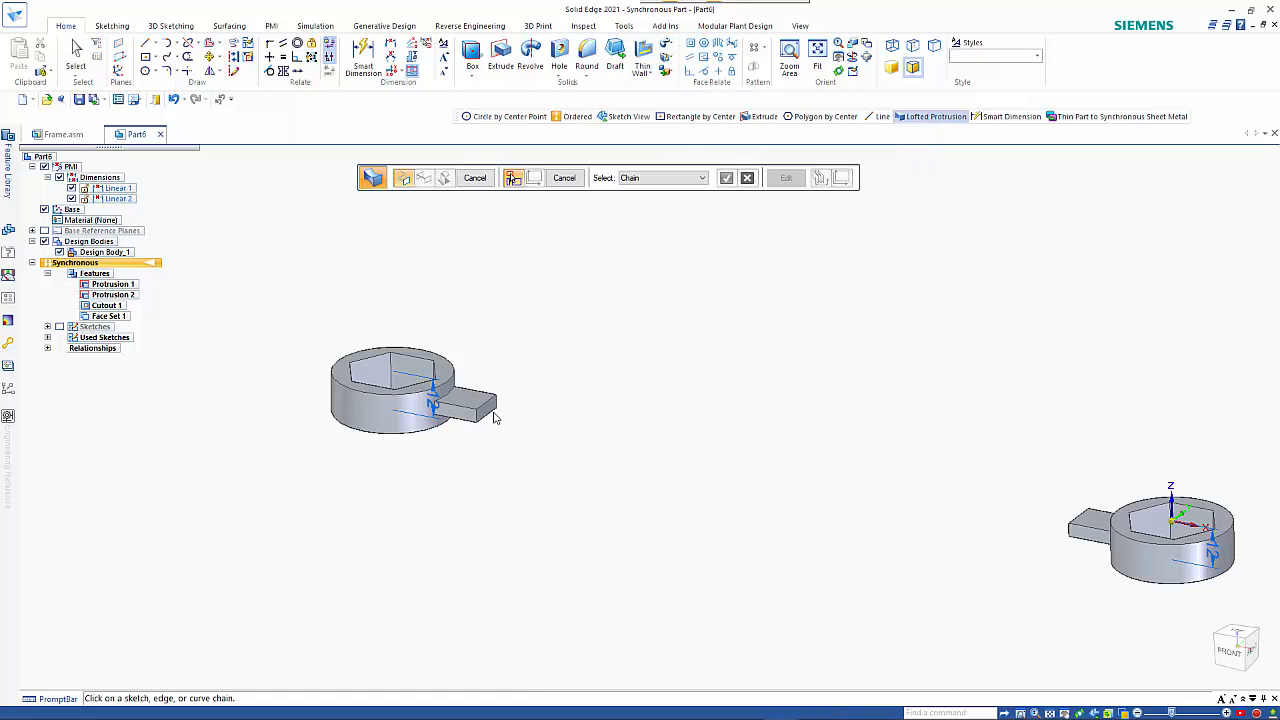
{"action": "left_click", "coordinate": [640, 178]}
{"action": "left_click", "coordinate": [648, 224]}
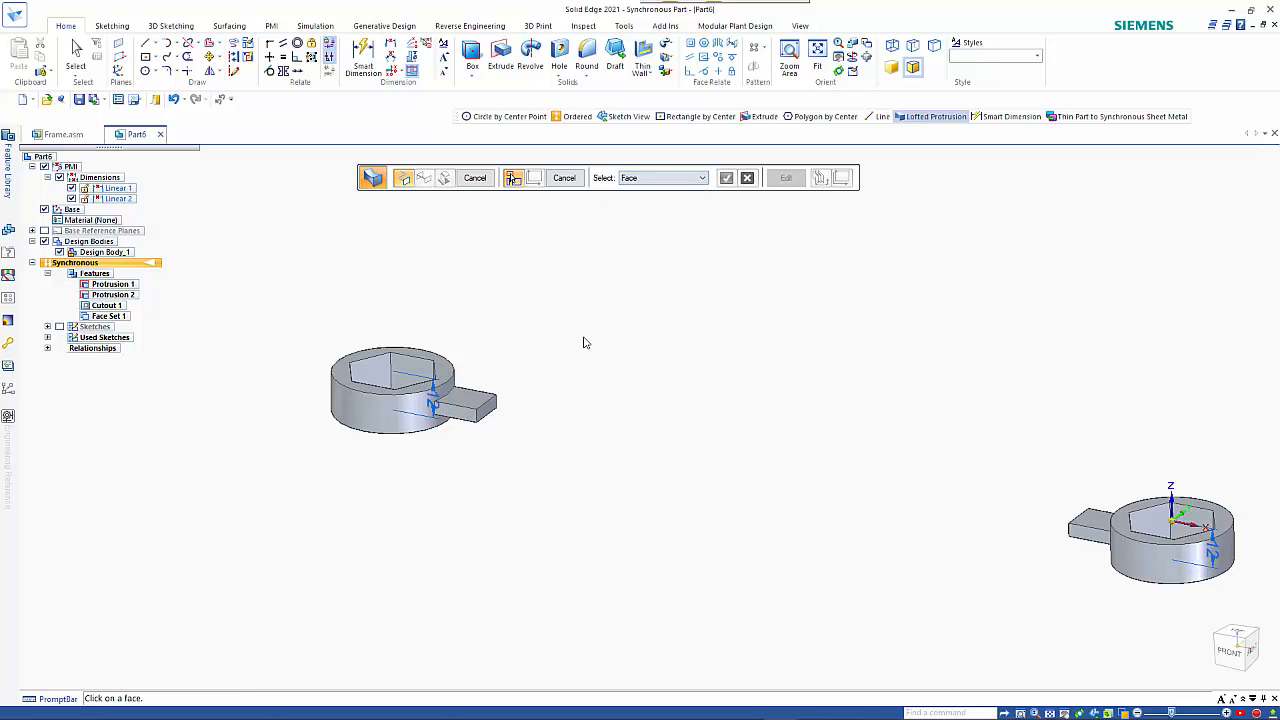
{"action": "left_click", "coordinate": [487, 413]}
{"action": "middle_click_drag", "start_coordinate": [669, 431], "coordinate": [812, 500]}
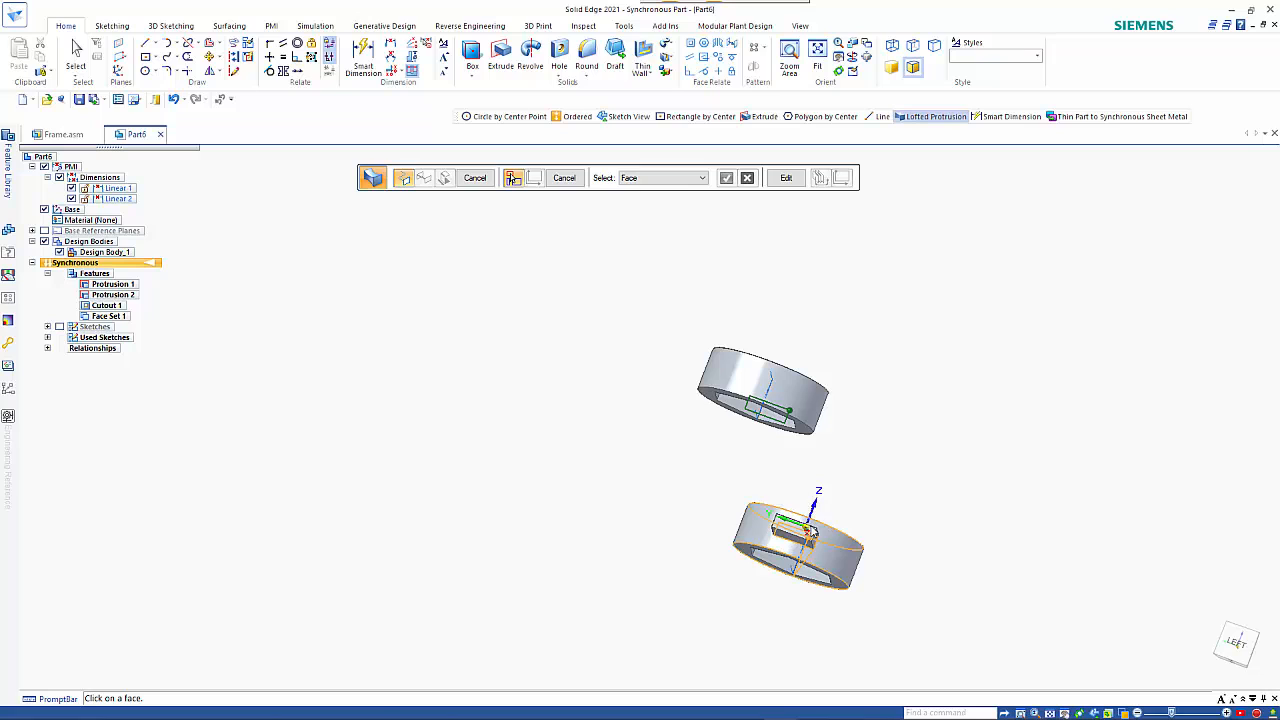
{"action": "left_click", "coordinate": [807, 531]}
{"action": "middle_click_drag", "start_coordinate": [877, 438], "coordinate": [826, 383]}
{"action": "right_click", "coordinate": [826, 382]}
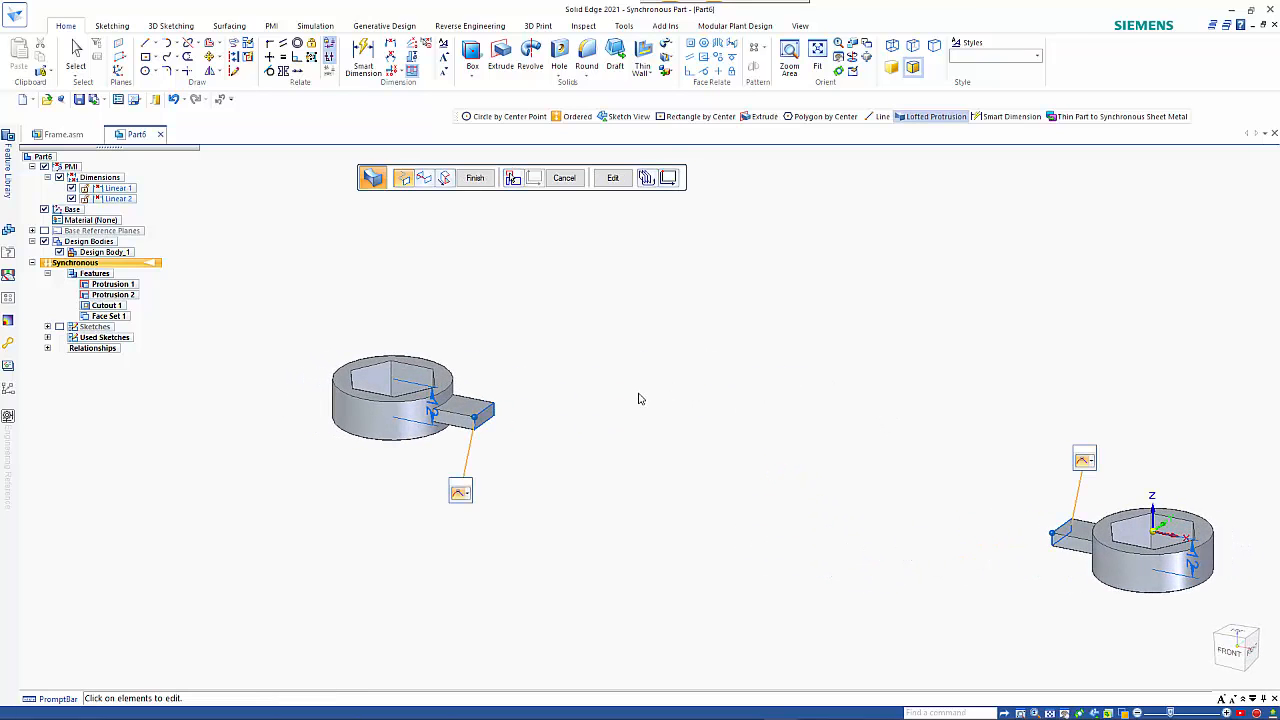
Set both ends of the loft to Curvature Continuous and finish the lofted protrusion.
{"action": "left_click", "coordinate": [462, 493]}
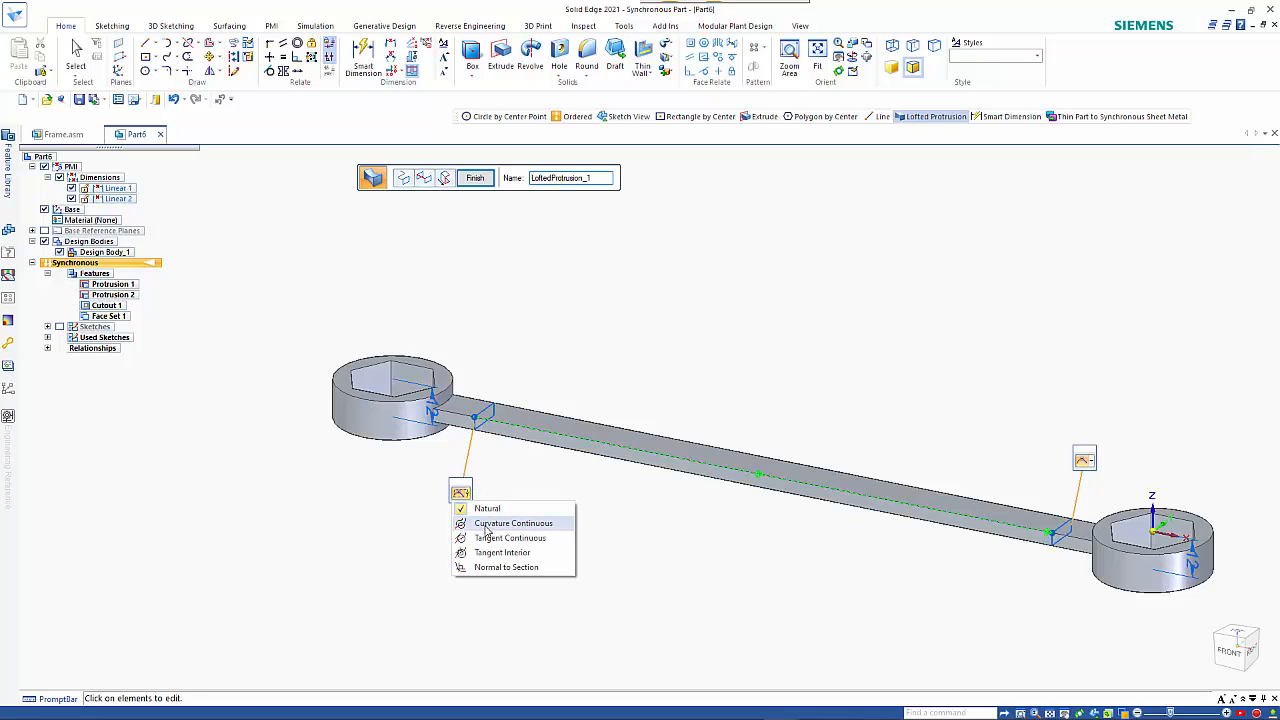
{"action": "left_click", "coordinate": [545, 520]}
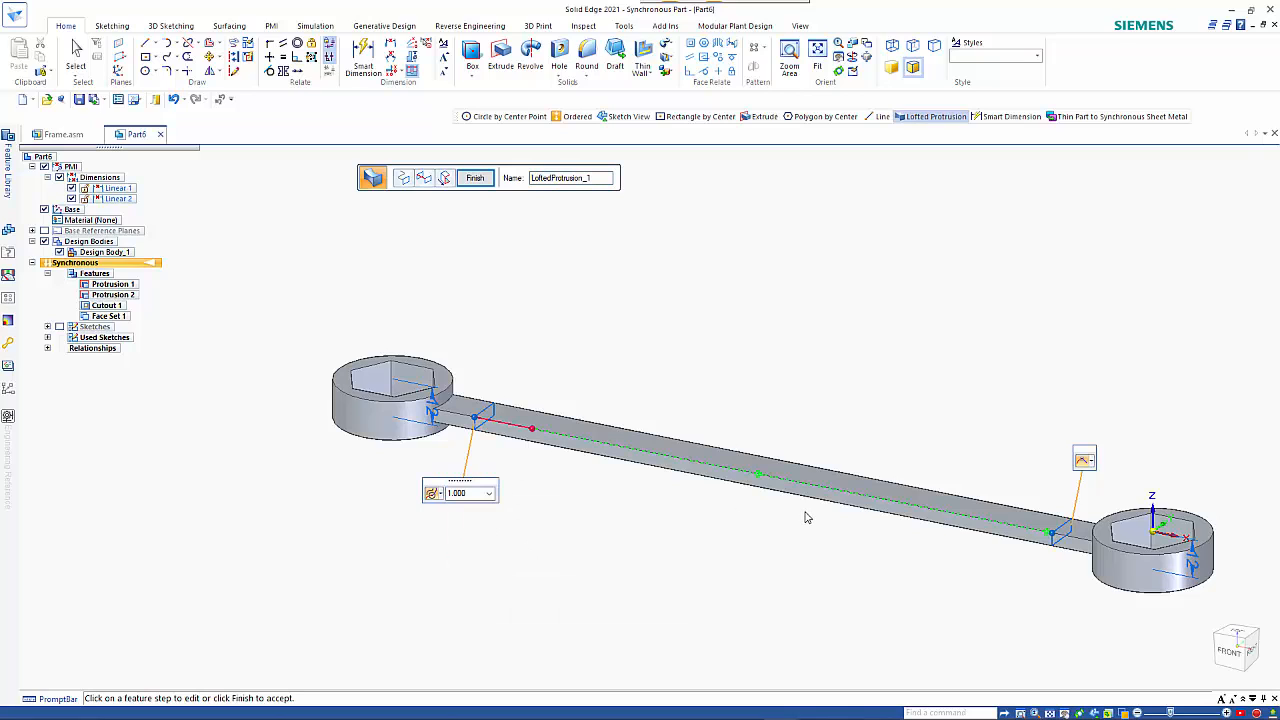
{"action": "left_click", "coordinate": [1085, 461]}
{"action": "left_click", "coordinate": [1130, 488]}
{"action": "right_click", "coordinate": [807, 409]}
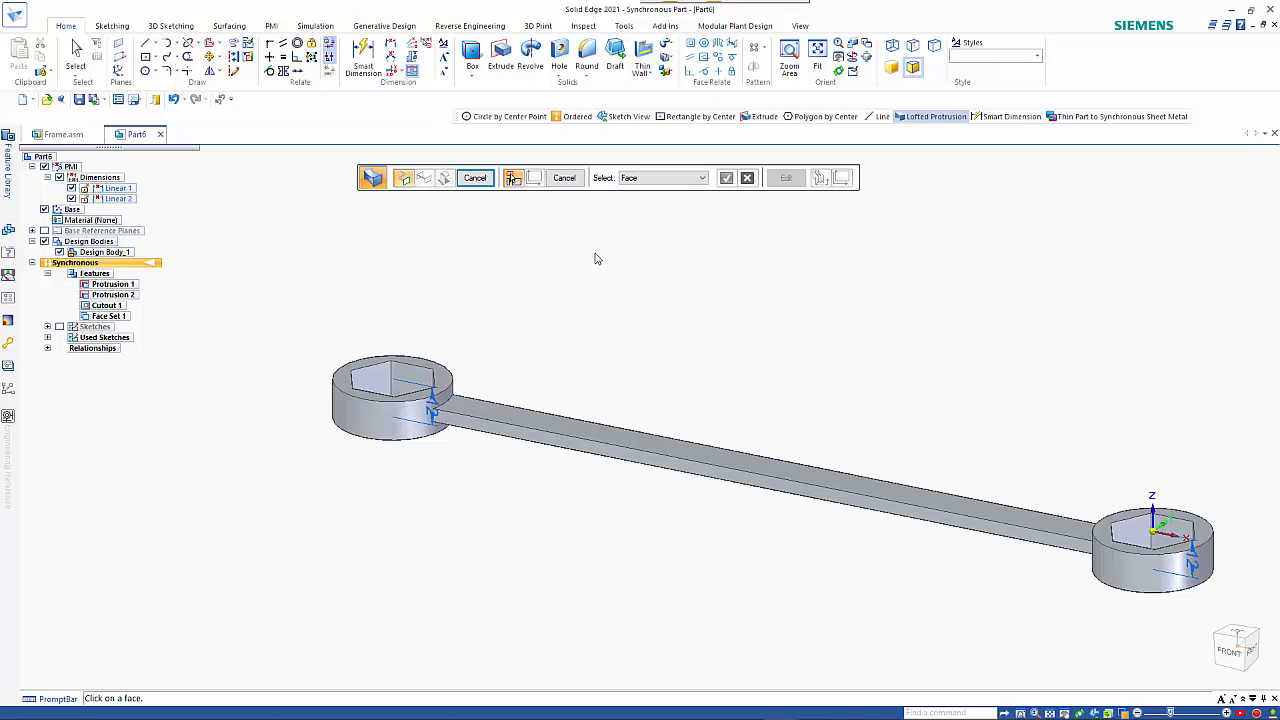
{"action": "key", "text": "Escape"}
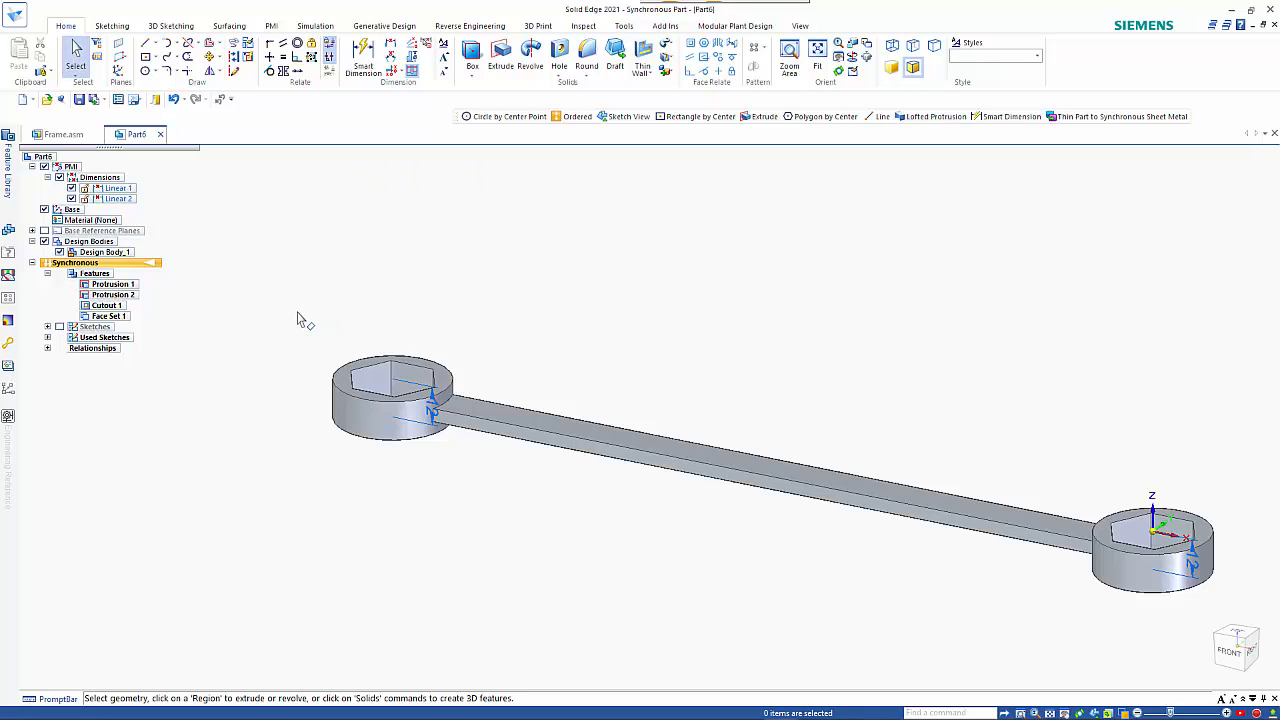
Try to move the copied head downward along its vertical axis with the synchronous loft attached.
{"action": "left_click_drag", "start_coordinate": [297, 312], "coordinate": [520, 517]}
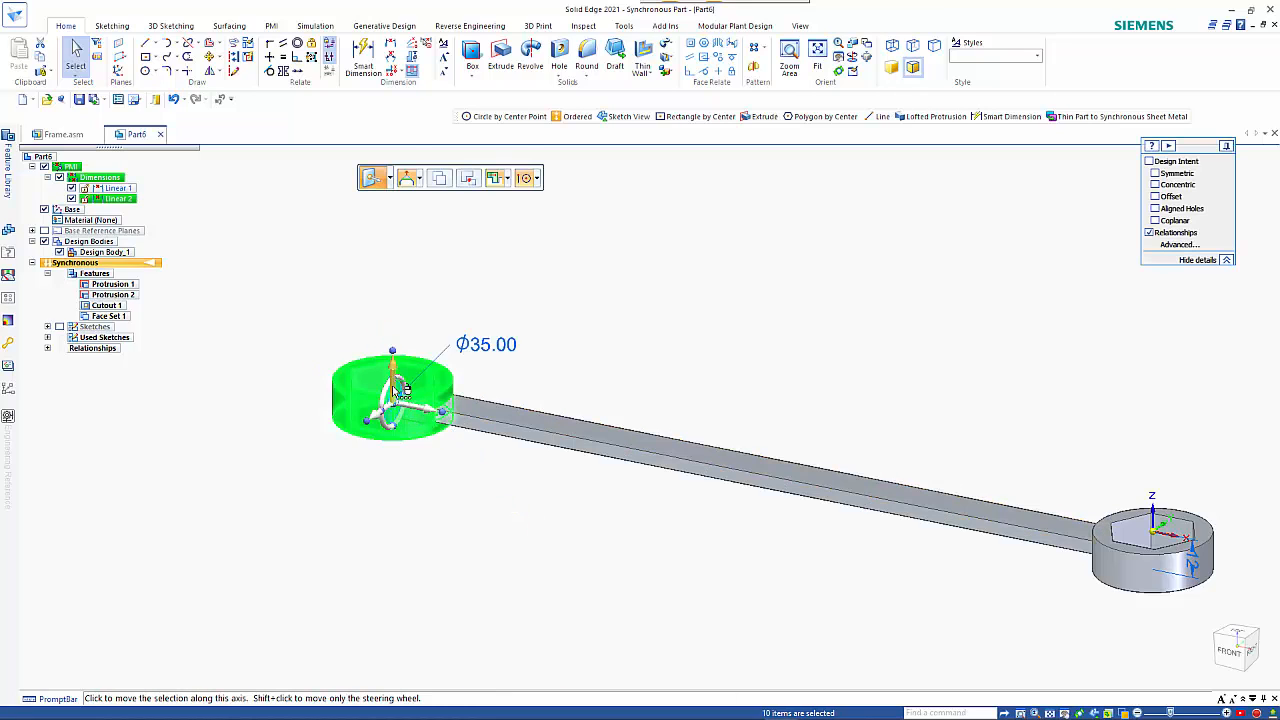
{"action": "left_click", "coordinate": [401, 390]}
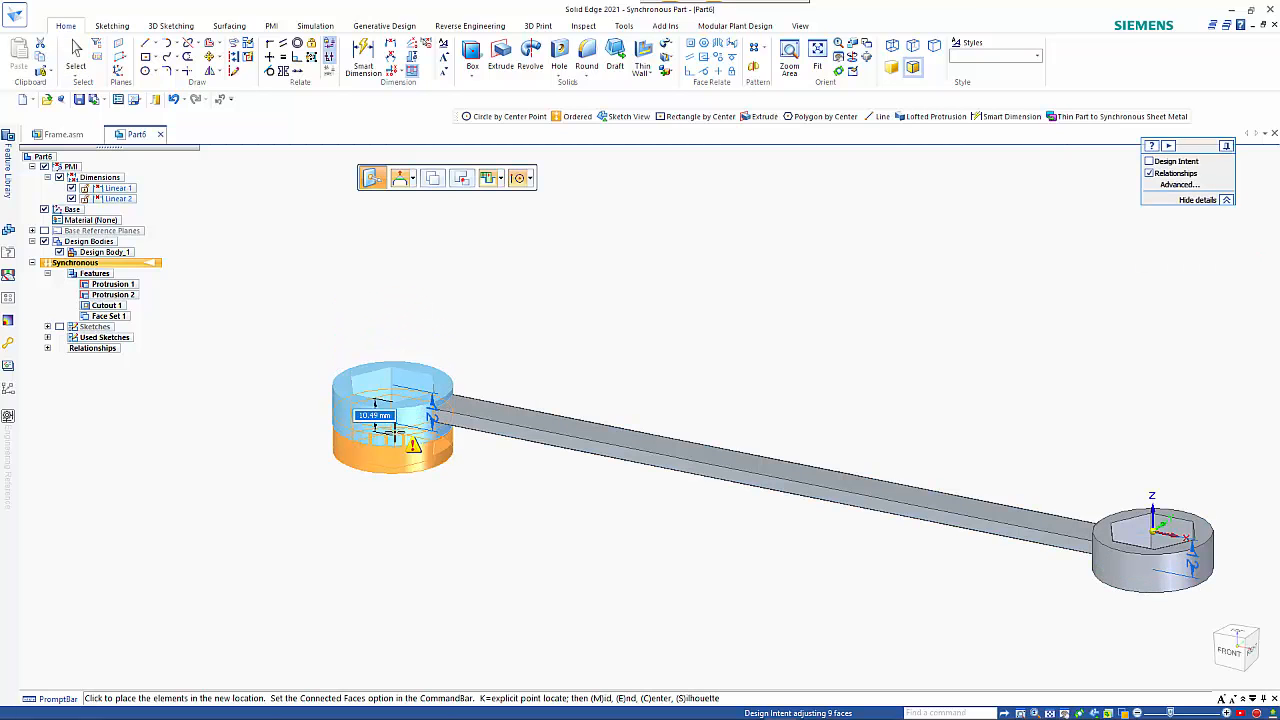
{"action": "left_click", "coordinate": [392, 445]}
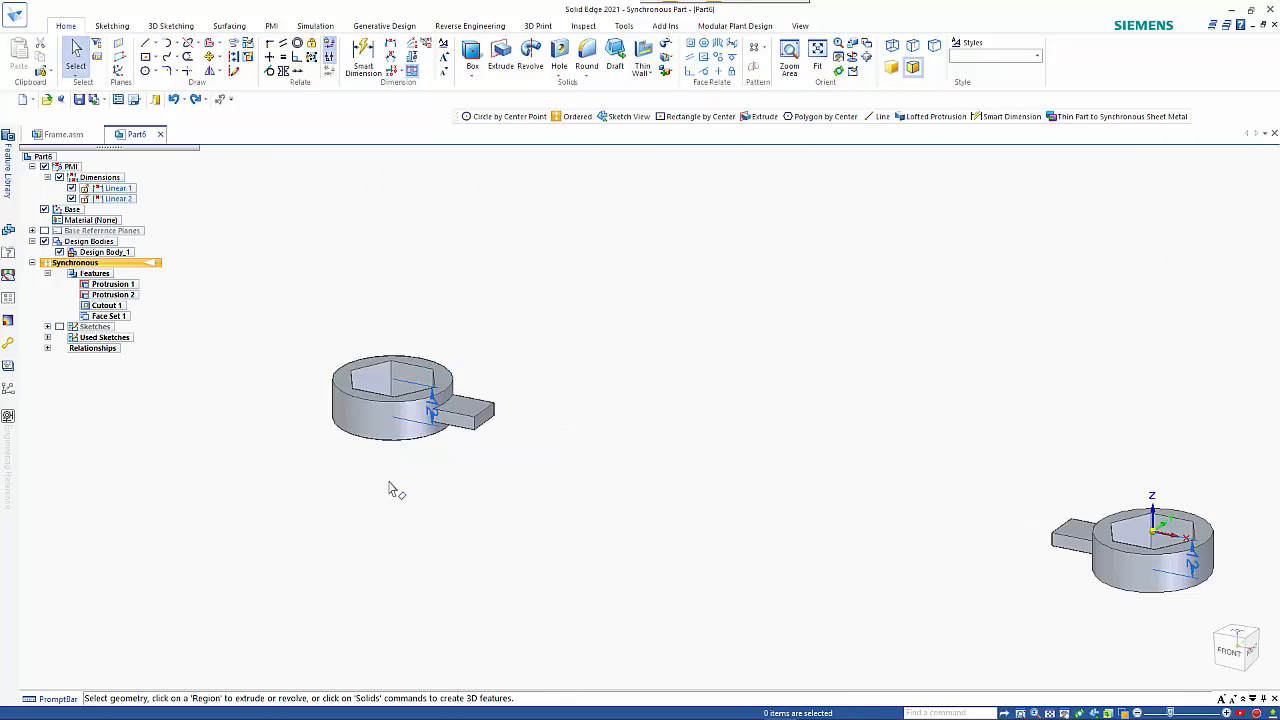
Transition the part to the ordered environment and create a lofted protrusion between the end faces of the two handle stubs.
{"action": "right_click", "coordinate": [139, 271]}
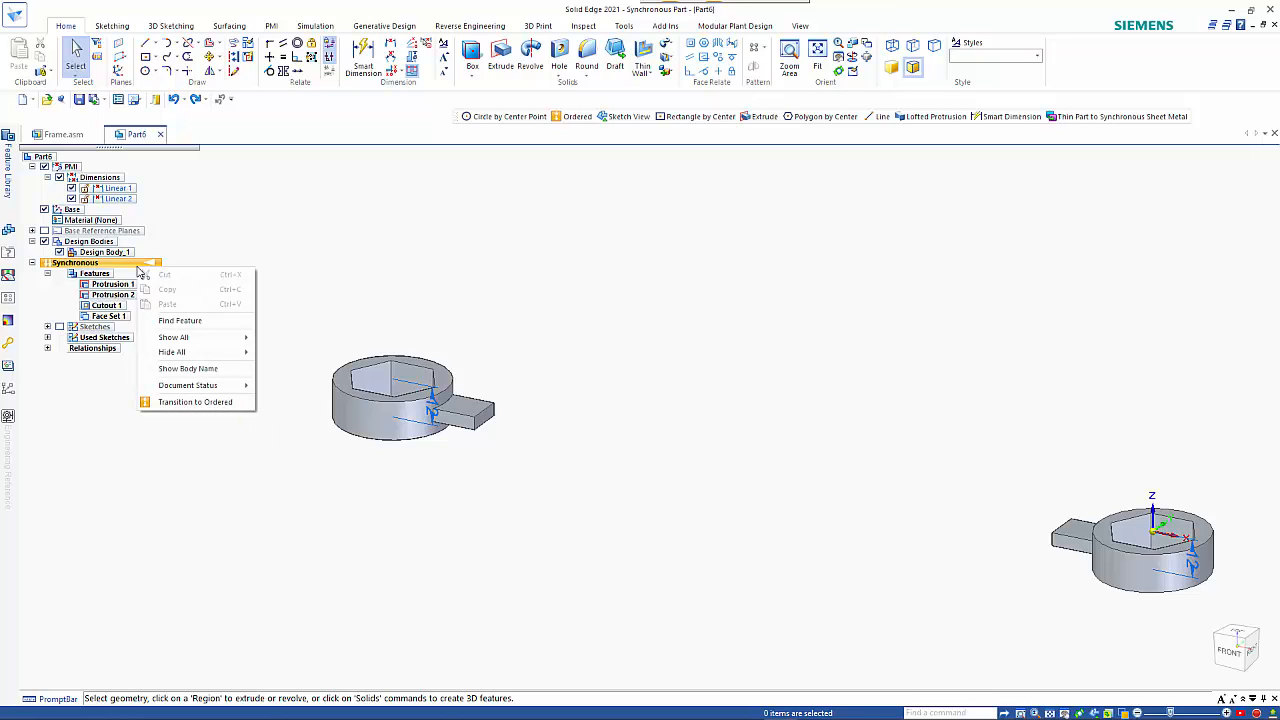
{"action": "left_click", "coordinate": [196, 402]}
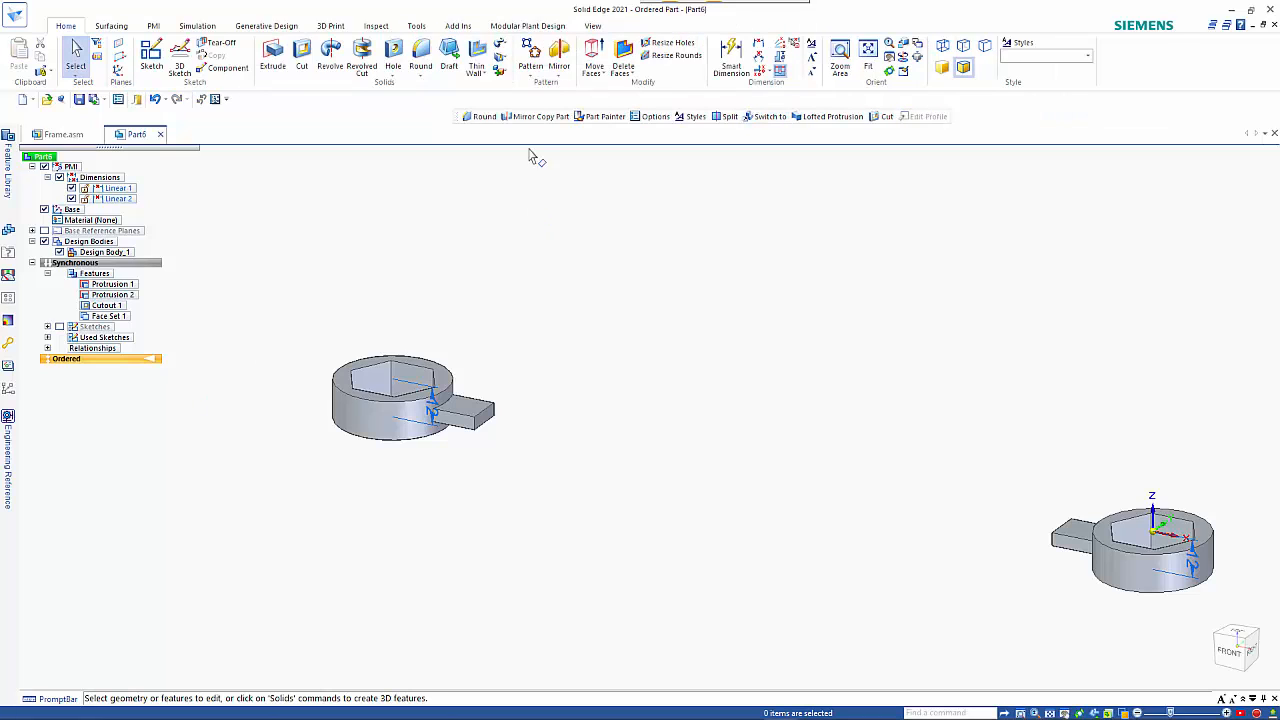
{"action": "left_click", "coordinate": [501, 45]}
{"action": "left_click", "coordinate": [524, 88]}
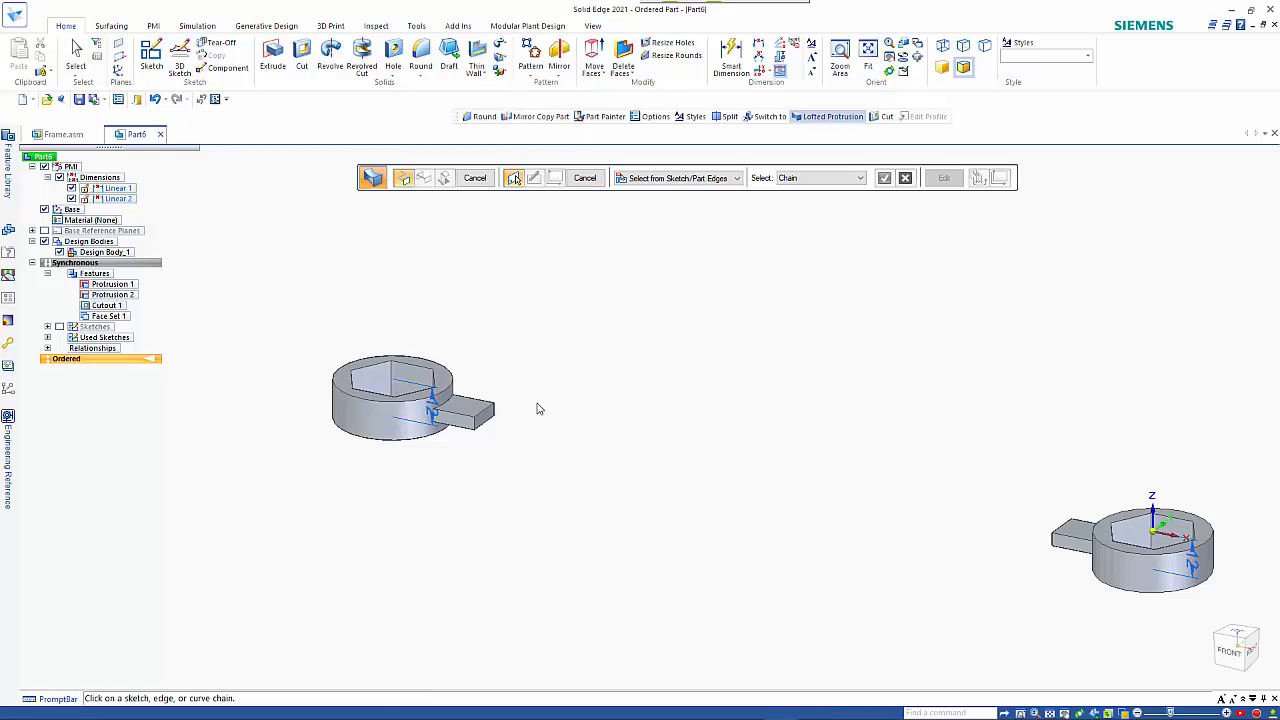
{"action": "left_click", "coordinate": [800, 178]}
{"action": "left_click", "coordinate": [798, 221]}
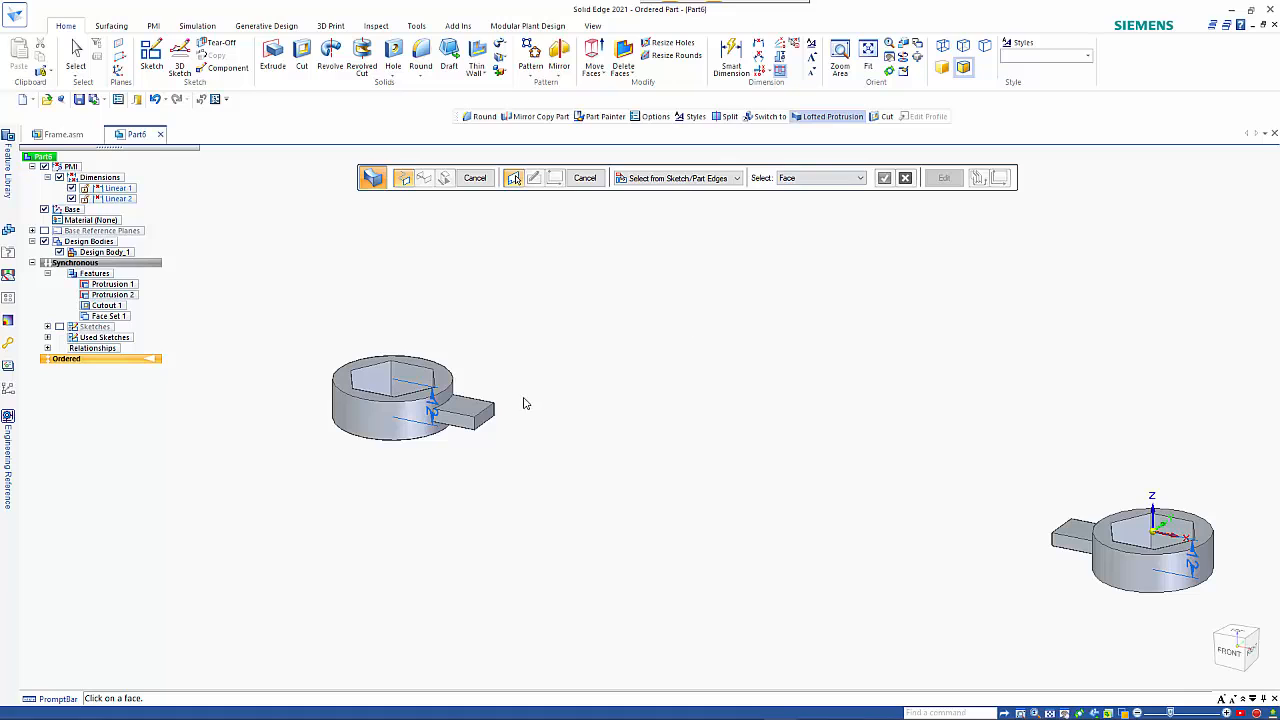
{"action": "left_click", "coordinate": [482, 424]}
{"action": "mouse_move", "coordinate": [749, 477]}
{"action": "middle_mouse_down"}
{"action": "mouse_move", "coordinate": [817, 477]}
{"action": "mouse_move", "coordinate": [1005, 419]}
{"action": "mouse_move", "coordinate": [860, 437]}
{"action": "mouse_move", "coordinate": [800, 463]}
{"action": "middle_mouse_up"}
{"action": "left_click", "coordinate": [1000, 396]}
{"action": "right_click", "coordinate": [811, 454]}
Set both end conditions of the ordered loft to Curvature Continuous and finish the feature.
{"action": "middle_click_drag", "start_coordinate": [523, 534], "coordinate": [461, 476]}
{"action": "left_click", "coordinate": [462, 503]}
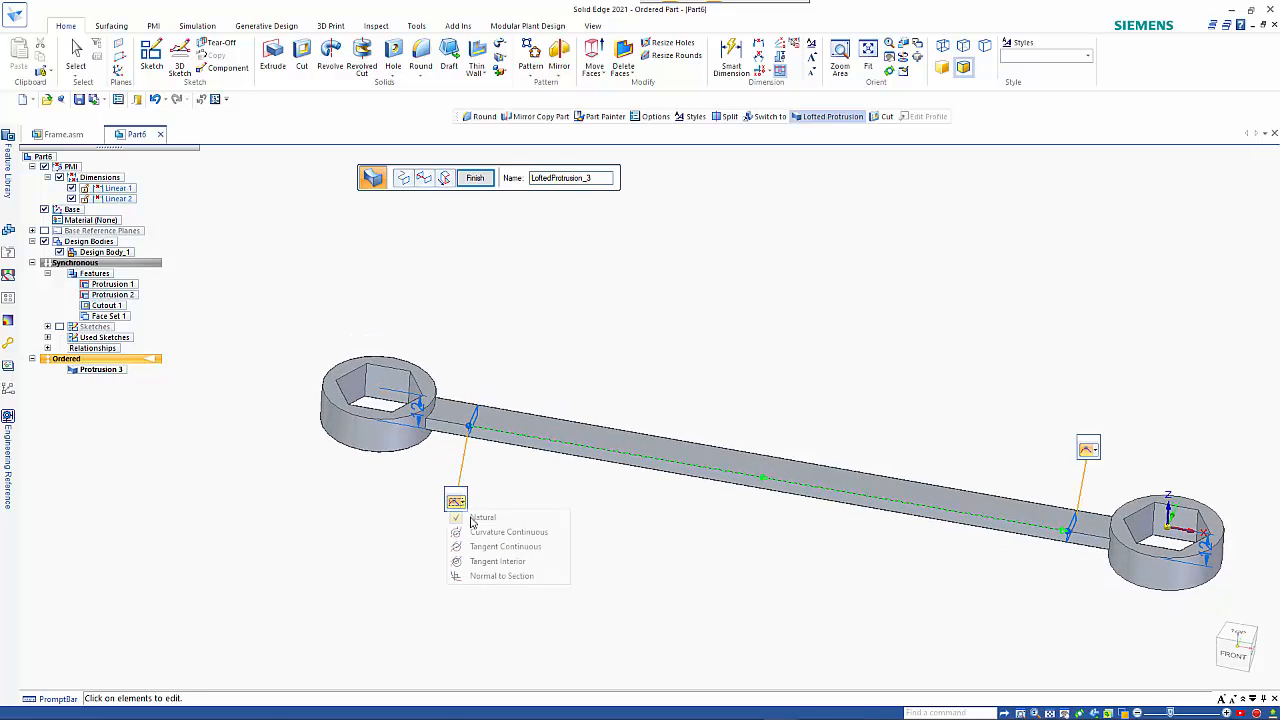
{"action": "left_click", "coordinate": [490, 531]}
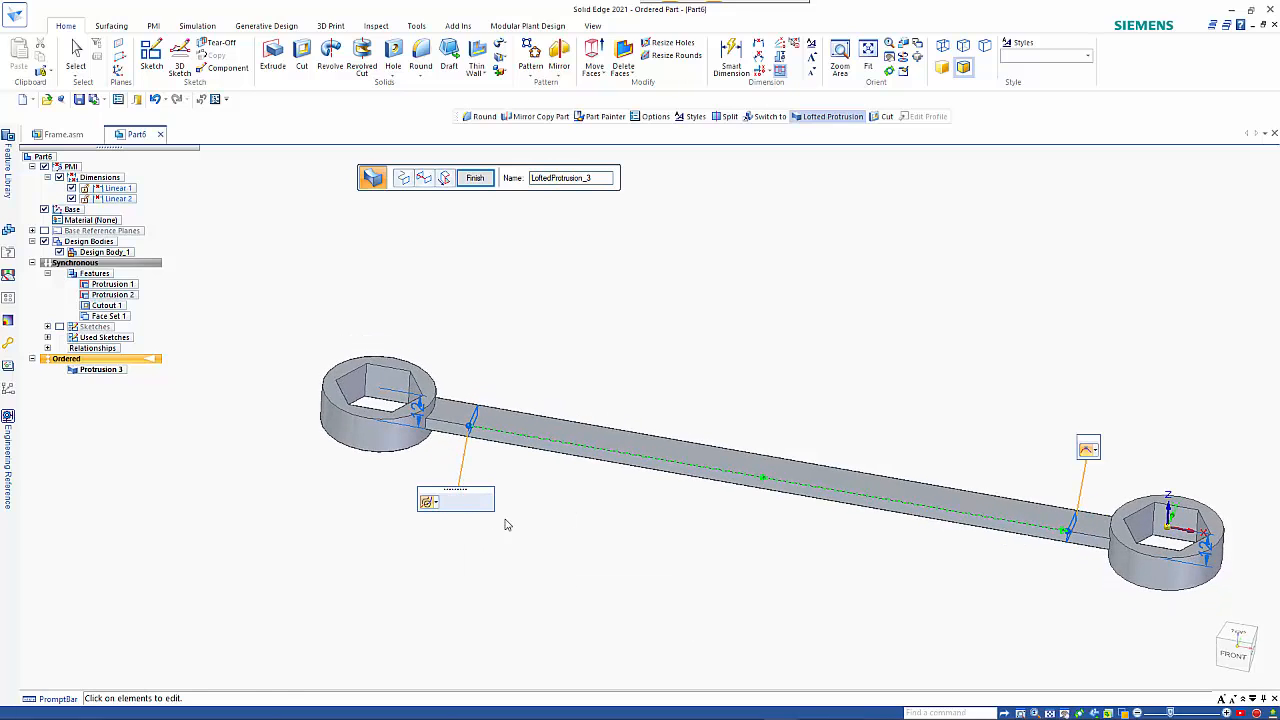
{"action": "left_click", "coordinate": [1115, 479]}
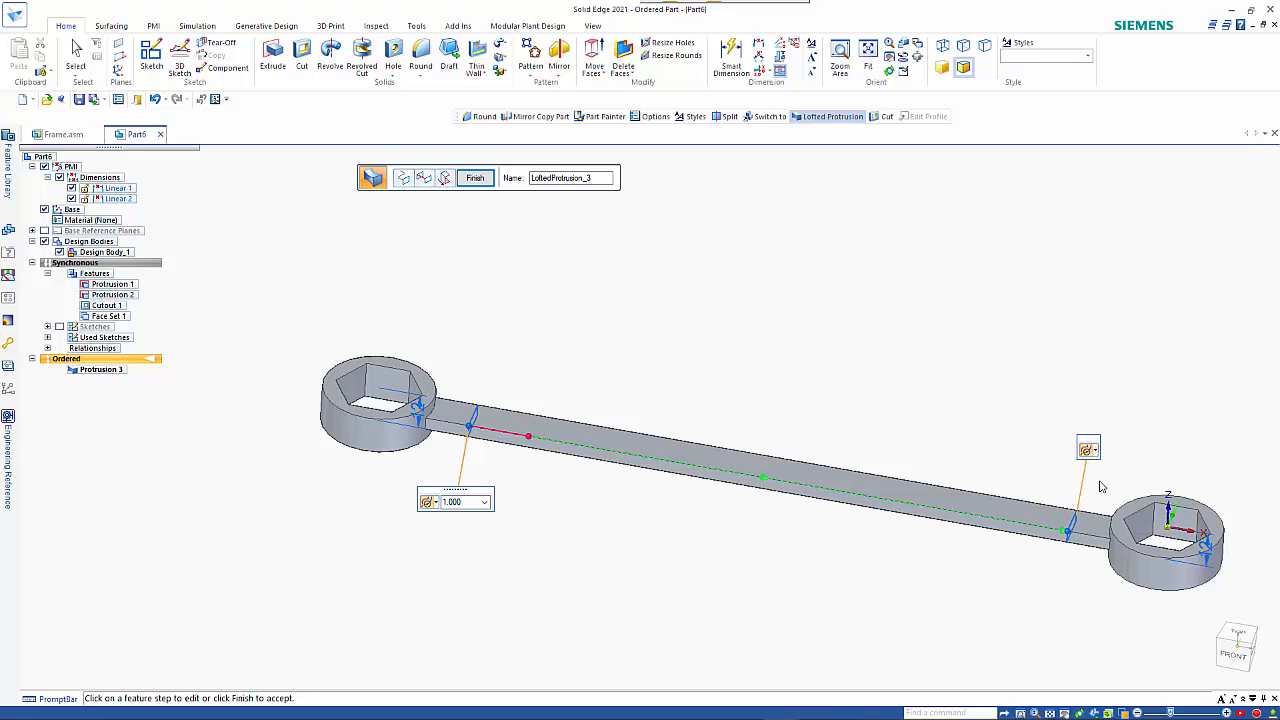
{"action": "right_click", "coordinate": [862, 403]}
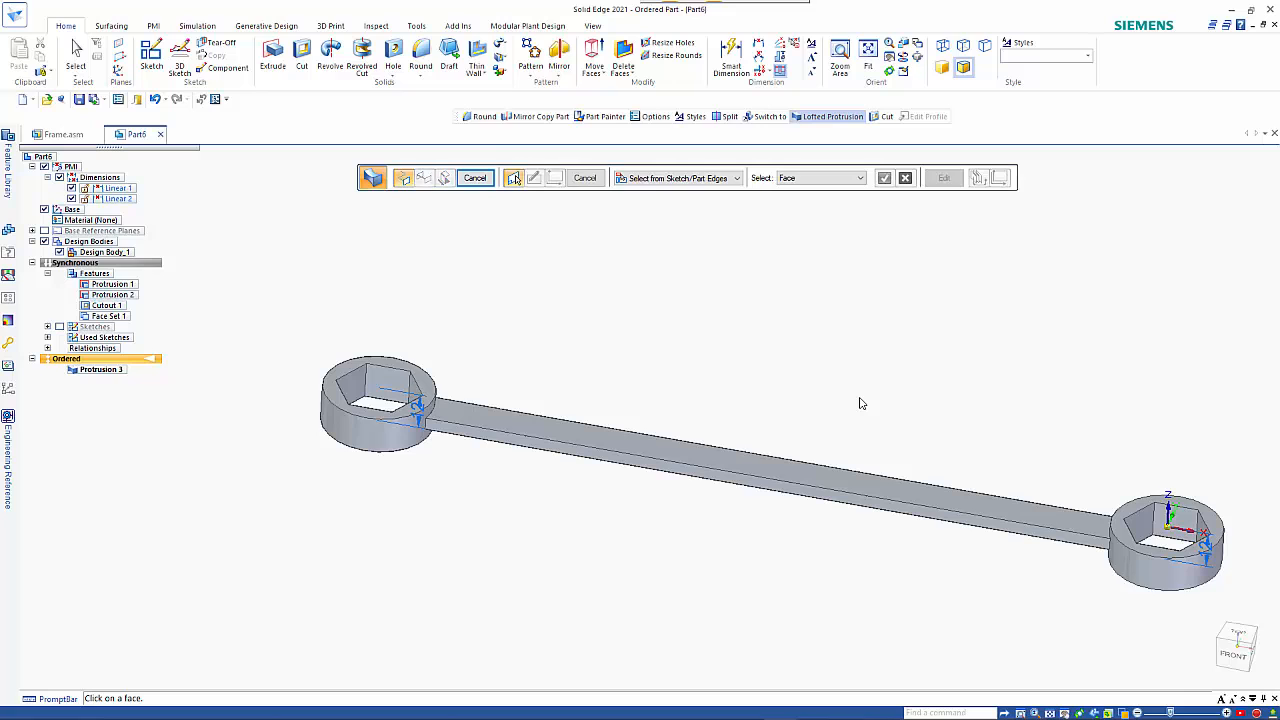
{"action": "middle_click_drag", "start_coordinate": [827, 400], "coordinate": [189, 337]}
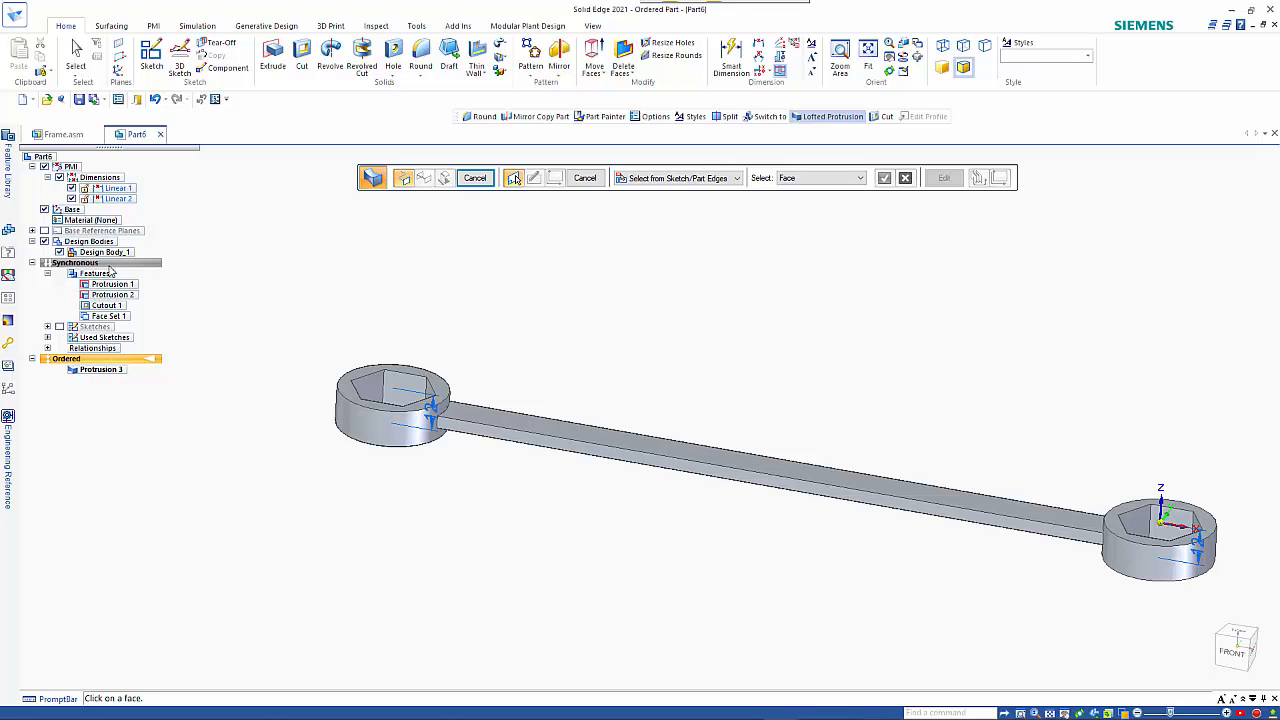
{"action": "key", "text": "Escape"}
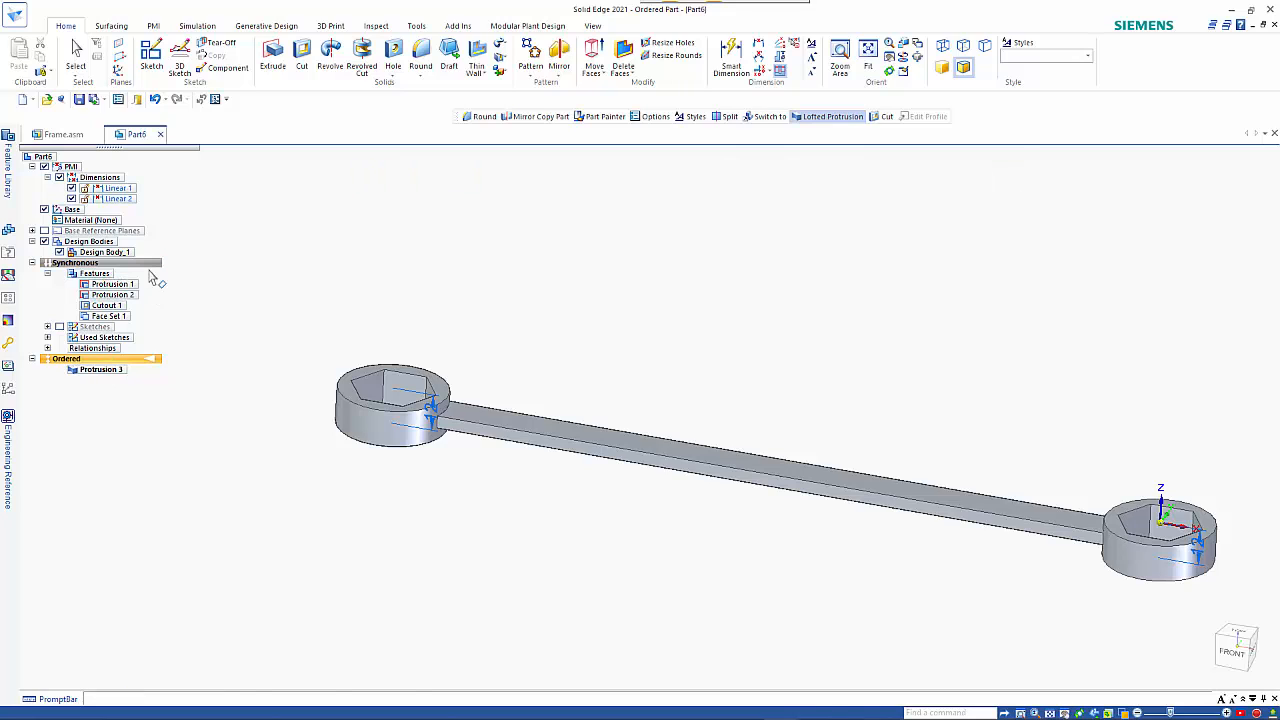
Return to the synchronous environment and move the copied head with its stub upward along its vertical axis.
{"action": "left_click", "coordinate": [142, 263]}
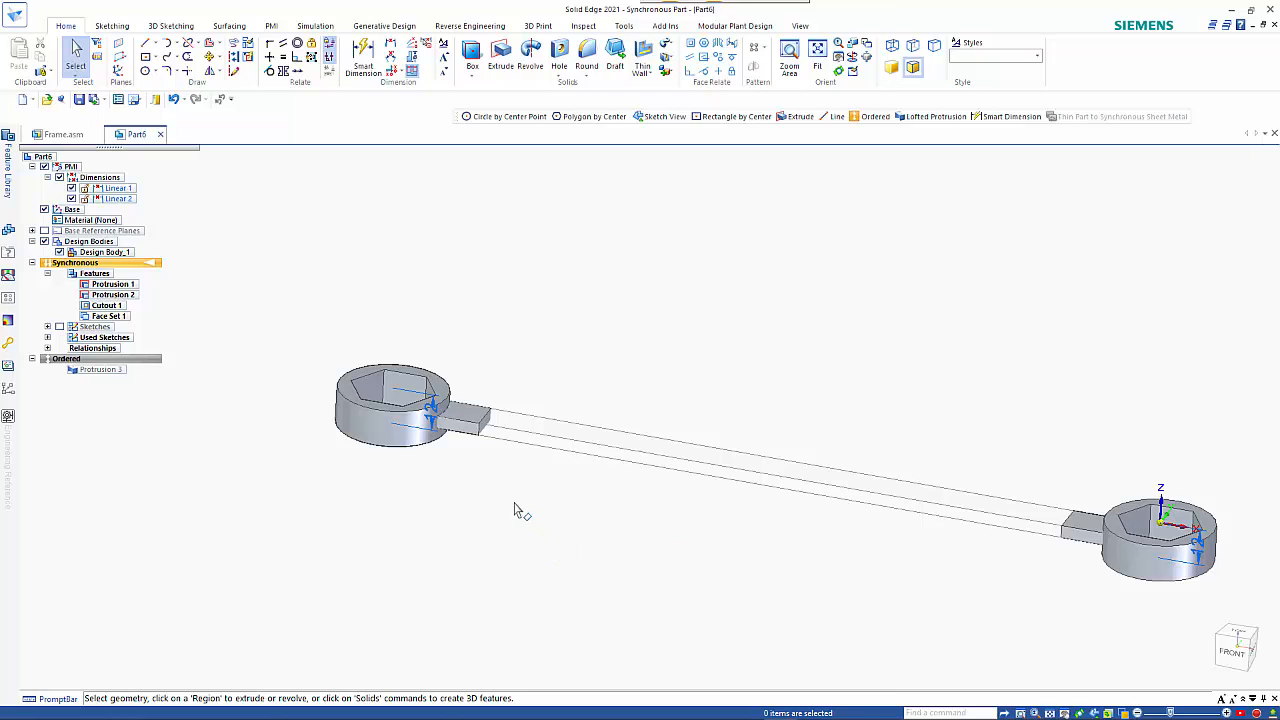
{"action": "left_click_drag", "start_coordinate": [521, 501], "coordinate": [287, 322]}
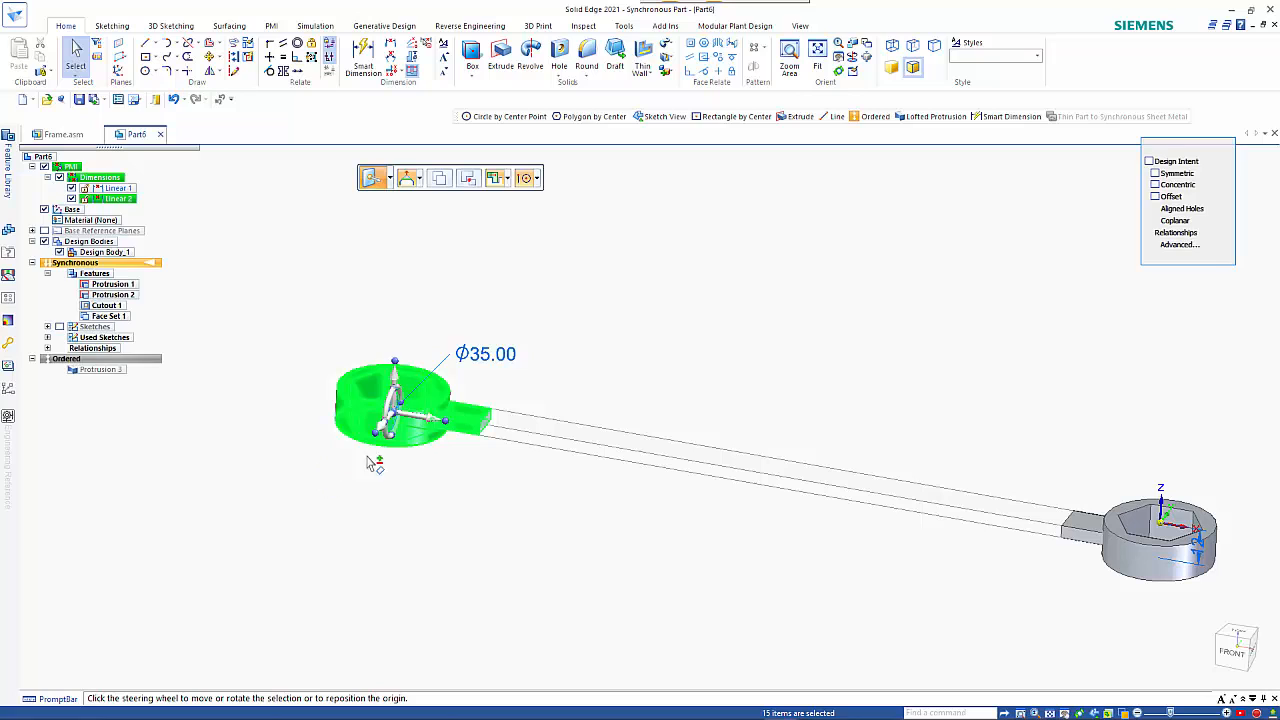
{"action": "left_click", "coordinate": [398, 416]}
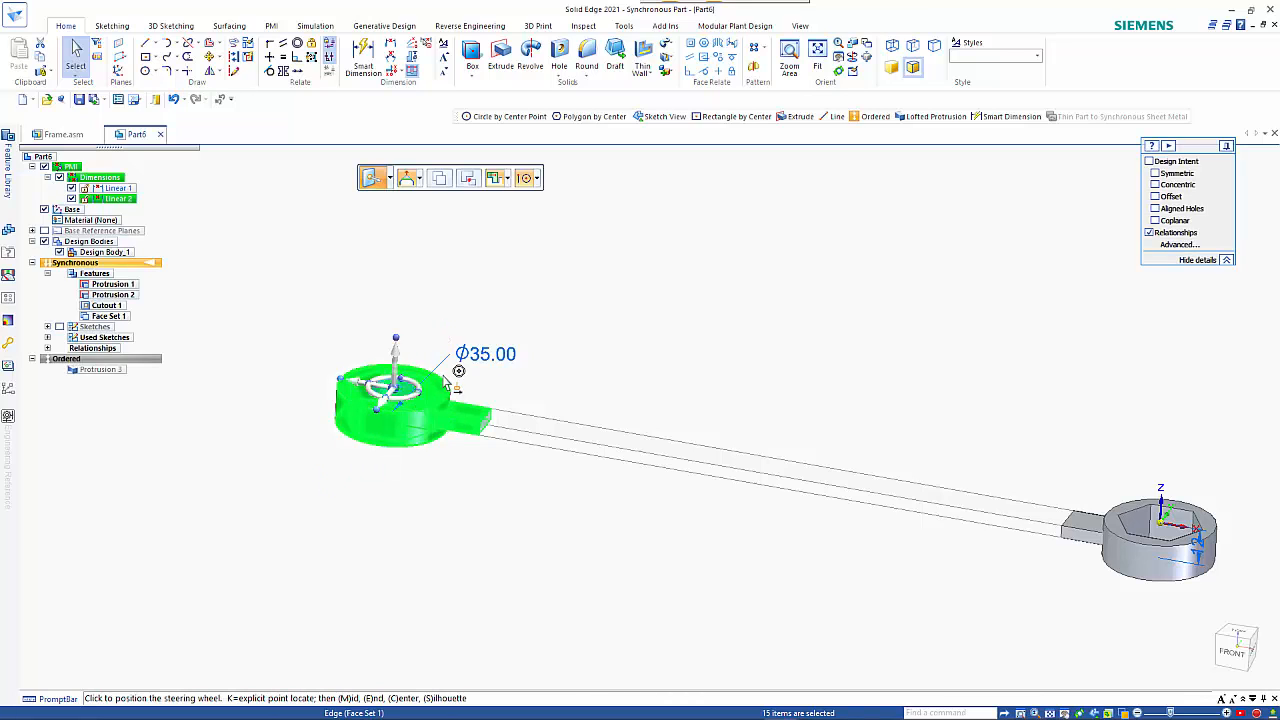
{"action": "left_click", "coordinate": [444, 382]}
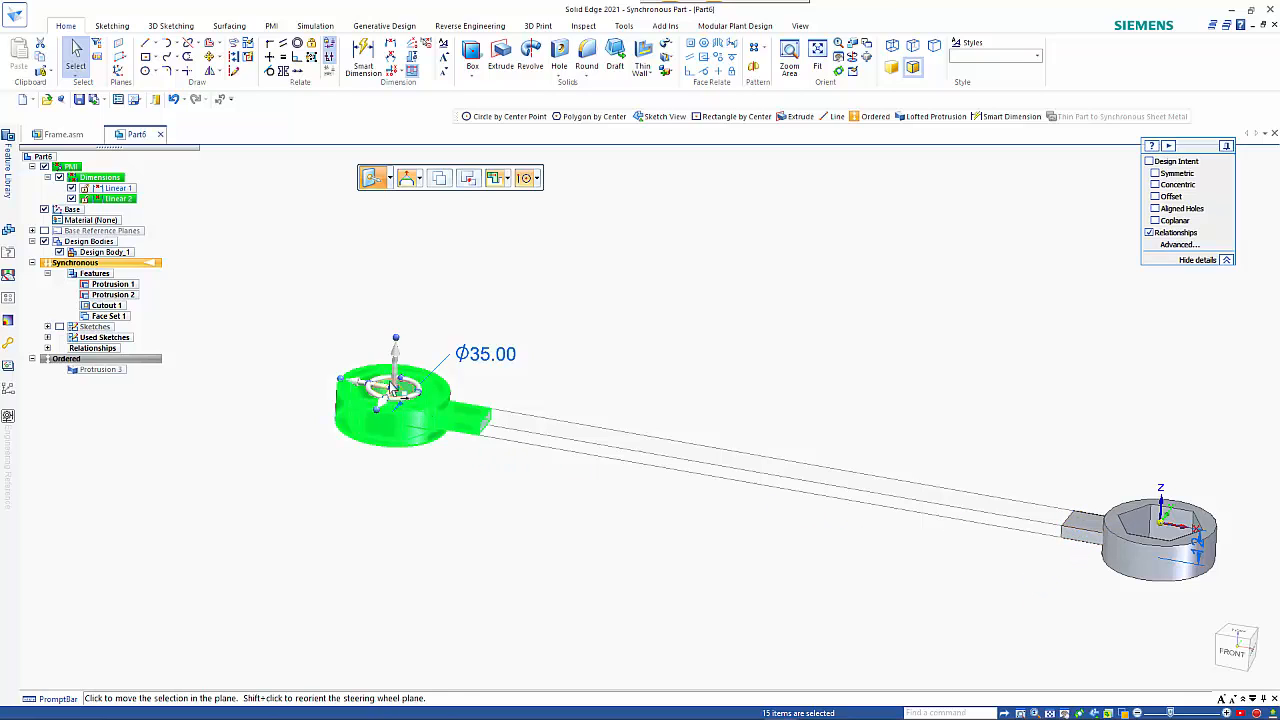
{"action": "left_click", "coordinate": [396, 380]}
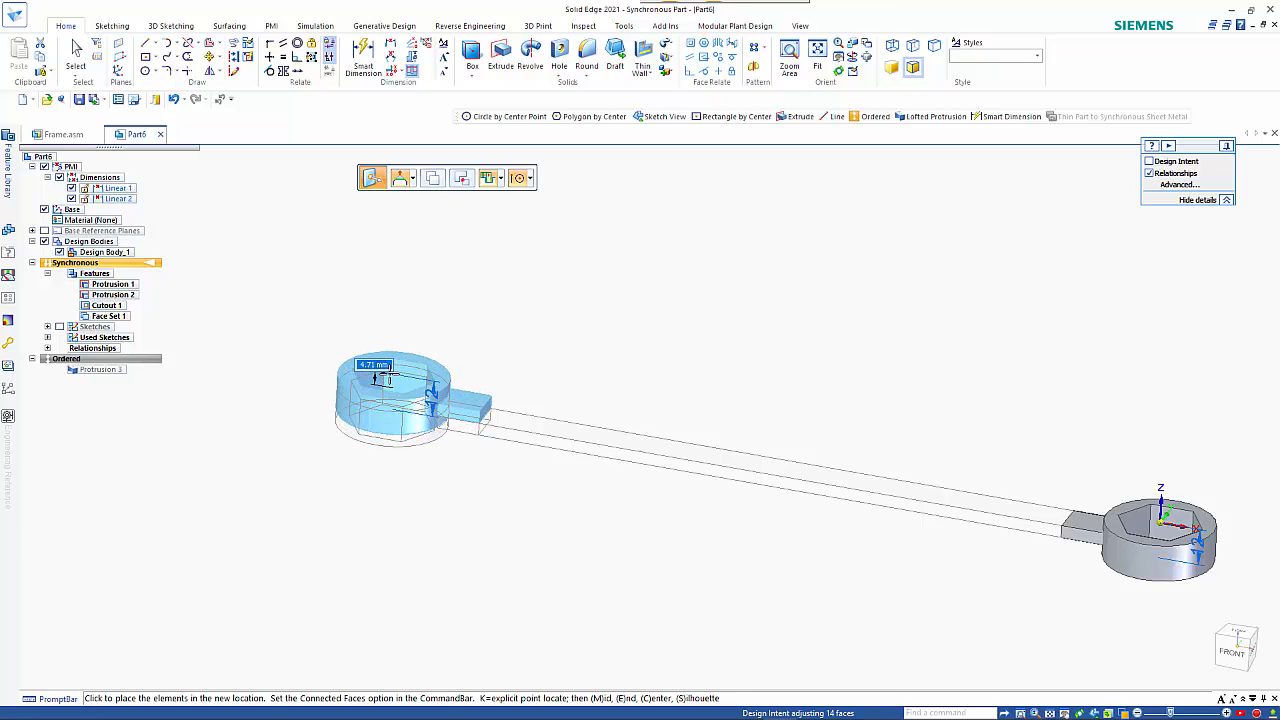
{"action": "key", "text": "Return"}
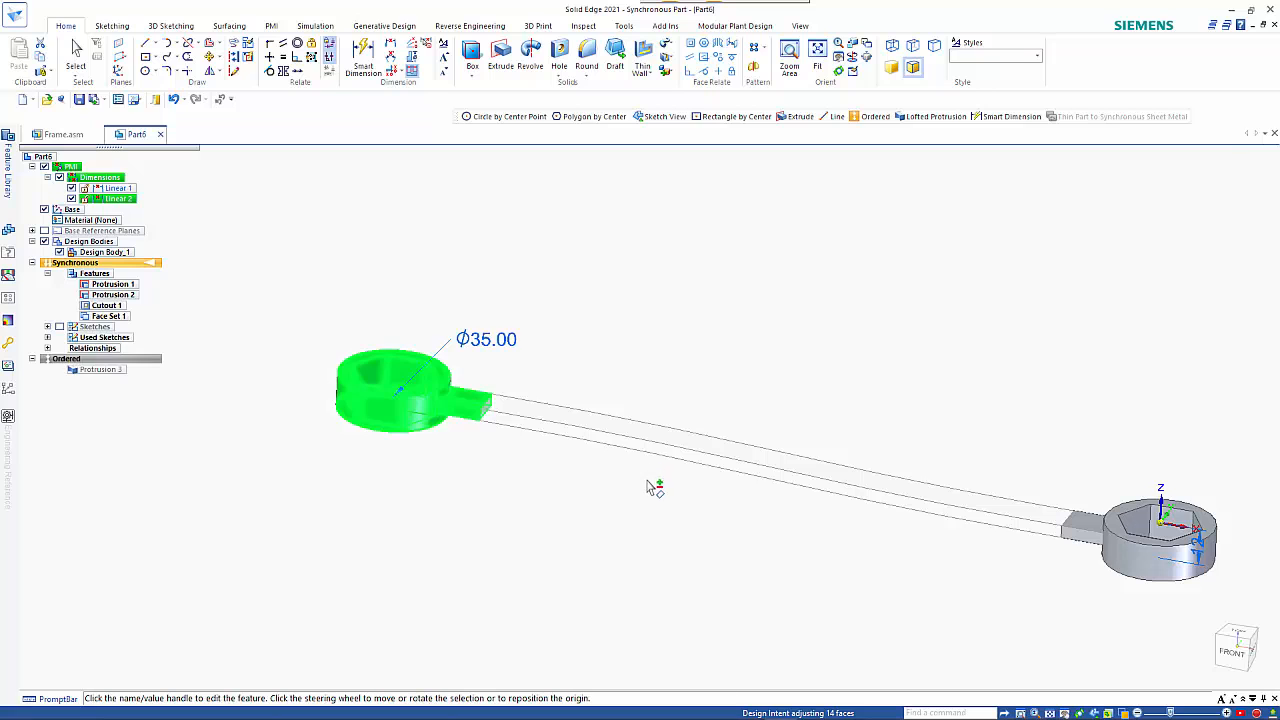
Rotate the selected copied head and its stub about the handle's lengthwise axis to twist the handle.
{"action": "middle_click_drag", "start_coordinate": [651, 466], "coordinate": [680, 478]}
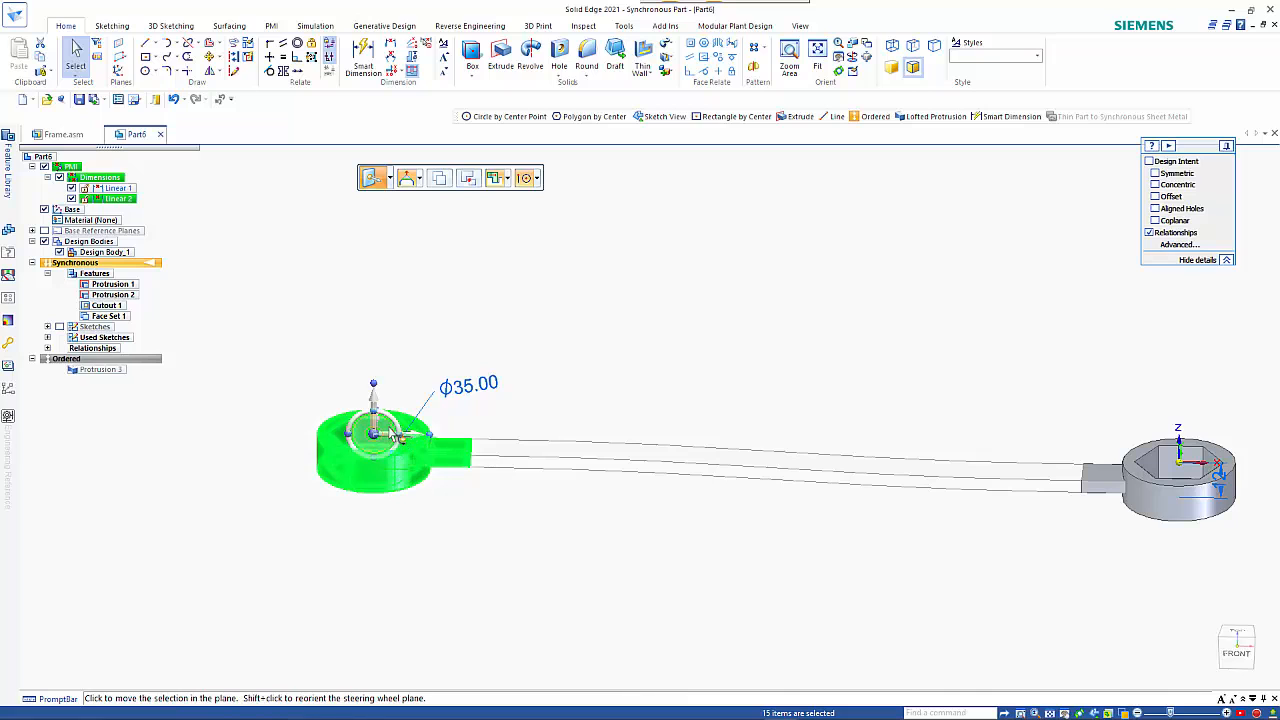
{"action": "middle_click_drag", "start_coordinate": [528, 586], "coordinate": [662, 584]}
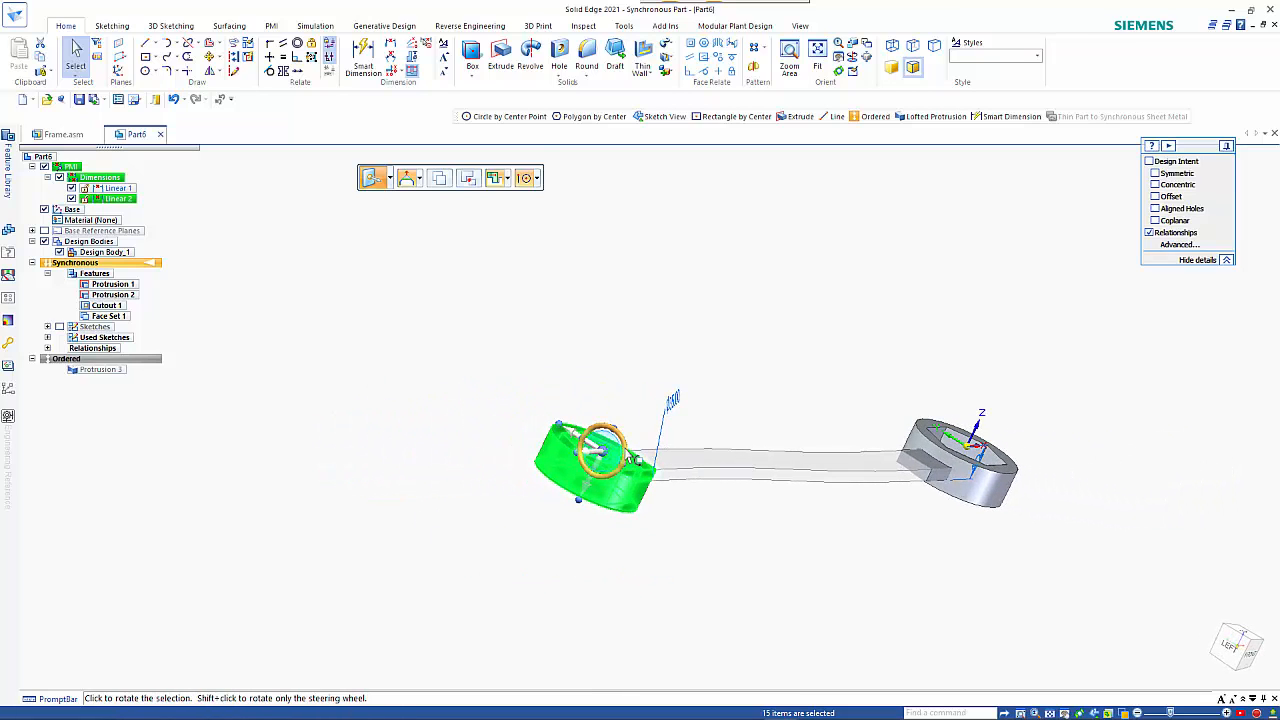
{"action": "left_click", "coordinate": [624, 451]}
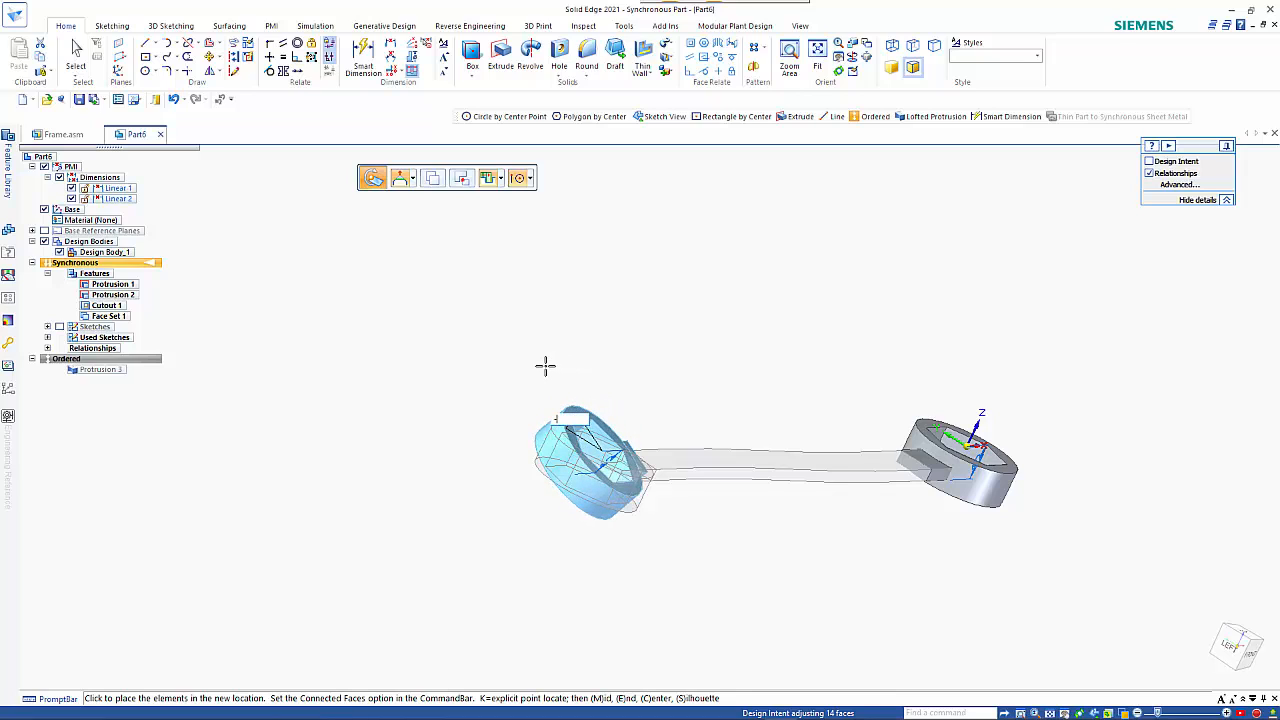
{"action": "key", "text": "Return"}
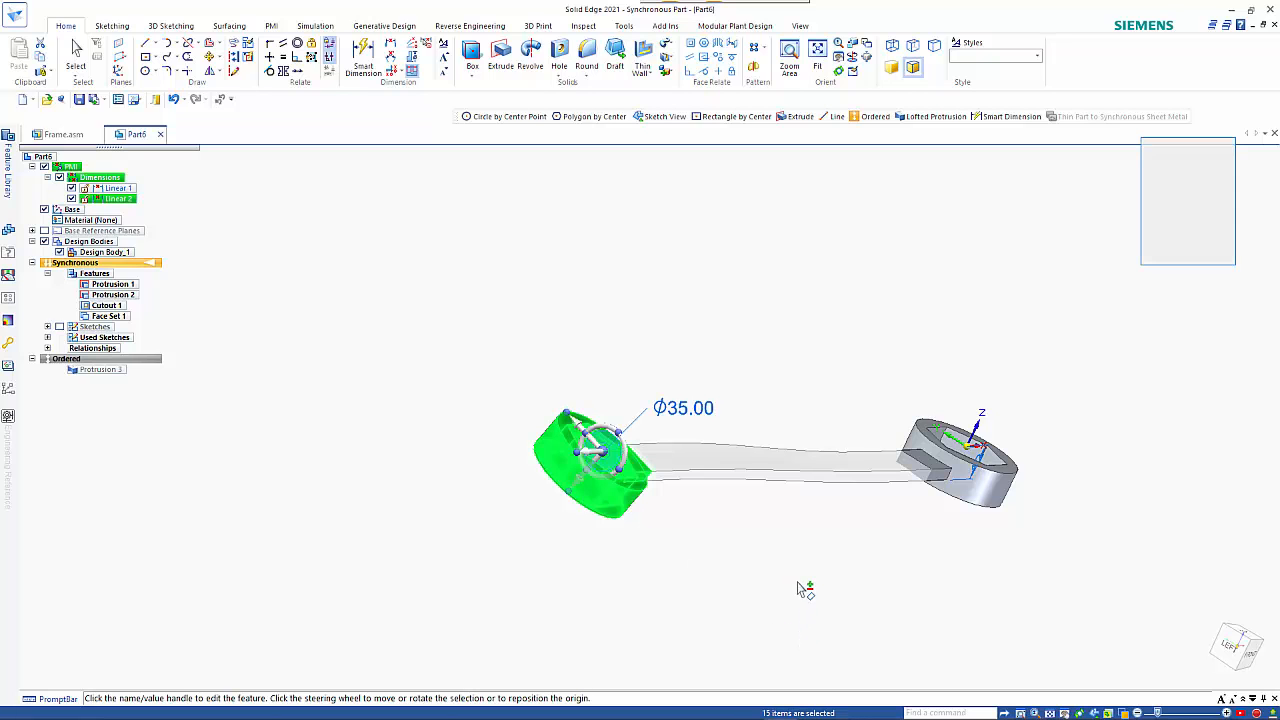
Move the twisted head a short distance along a steering wheel axis, and return to the ordered environment to update the loft.
{"action": "middle_click_drag", "start_coordinate": [806, 591], "coordinate": [627, 559]}
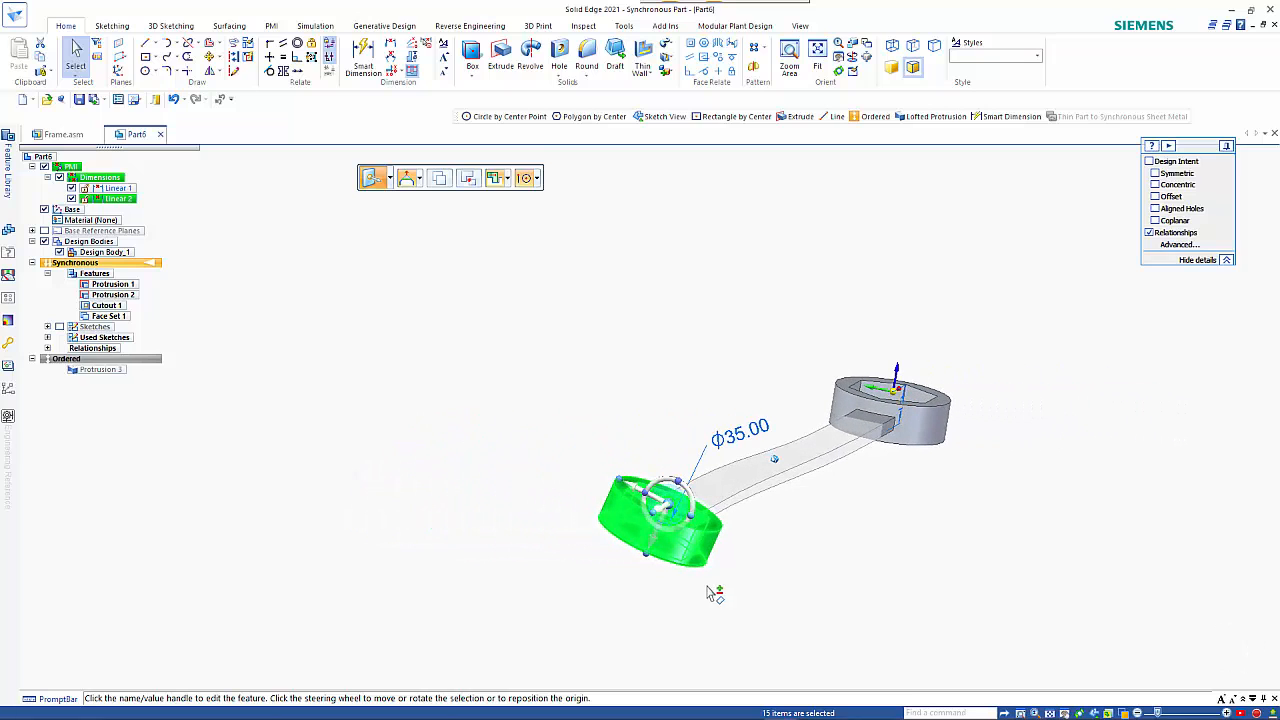
{"action": "left_click", "coordinate": [663, 503]}
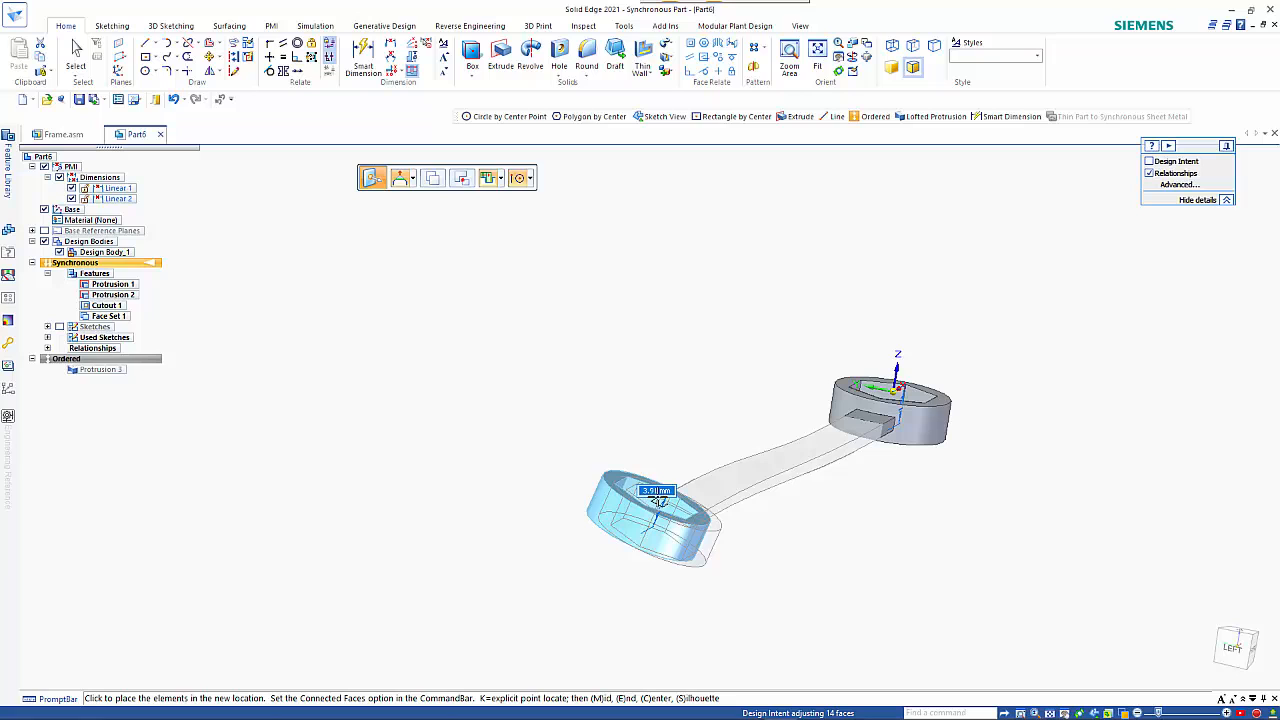
{"action": "left_click", "coordinate": [658, 497]}
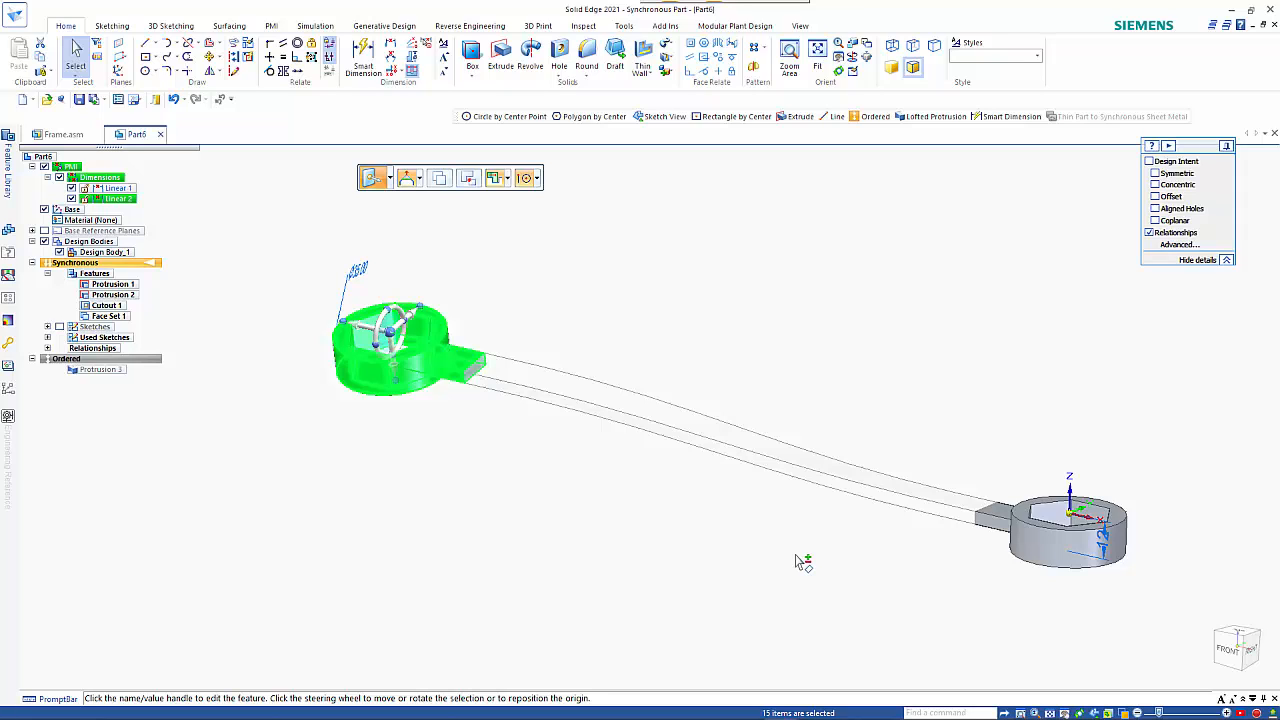
{"action": "left_click", "coordinate": [156, 366]}
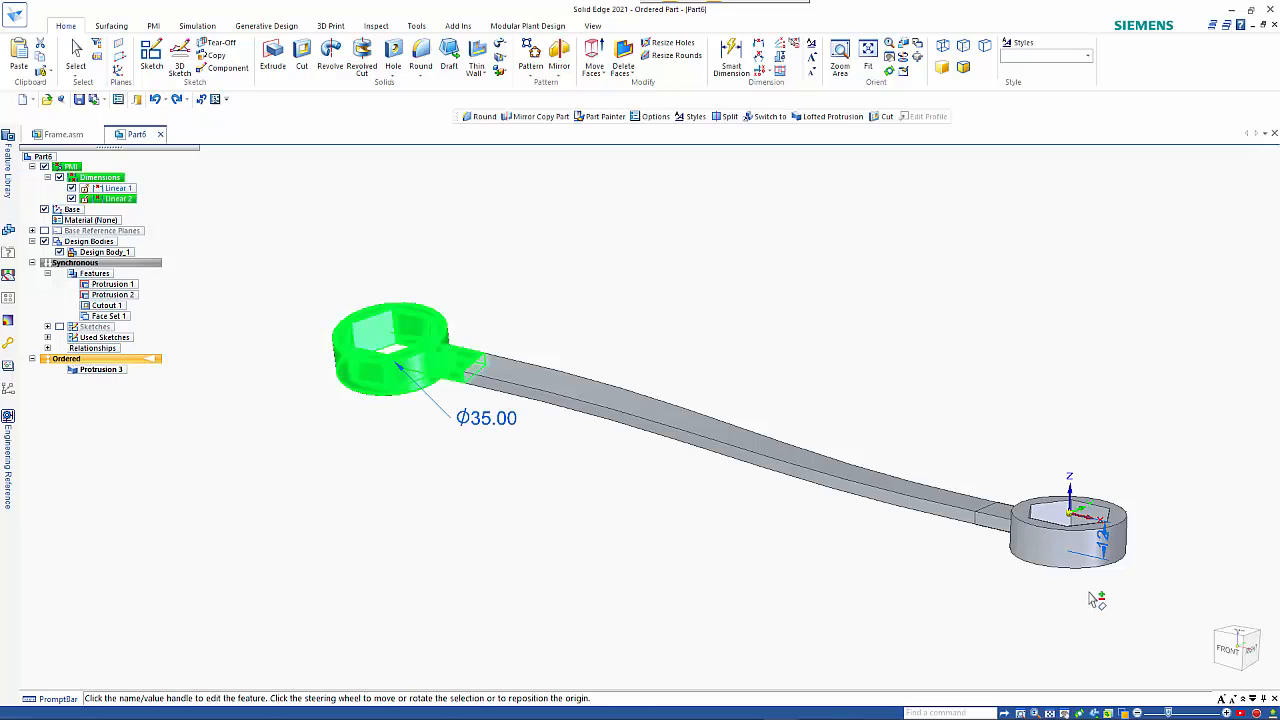
{"action": "left_click", "coordinate": [706, 580]}
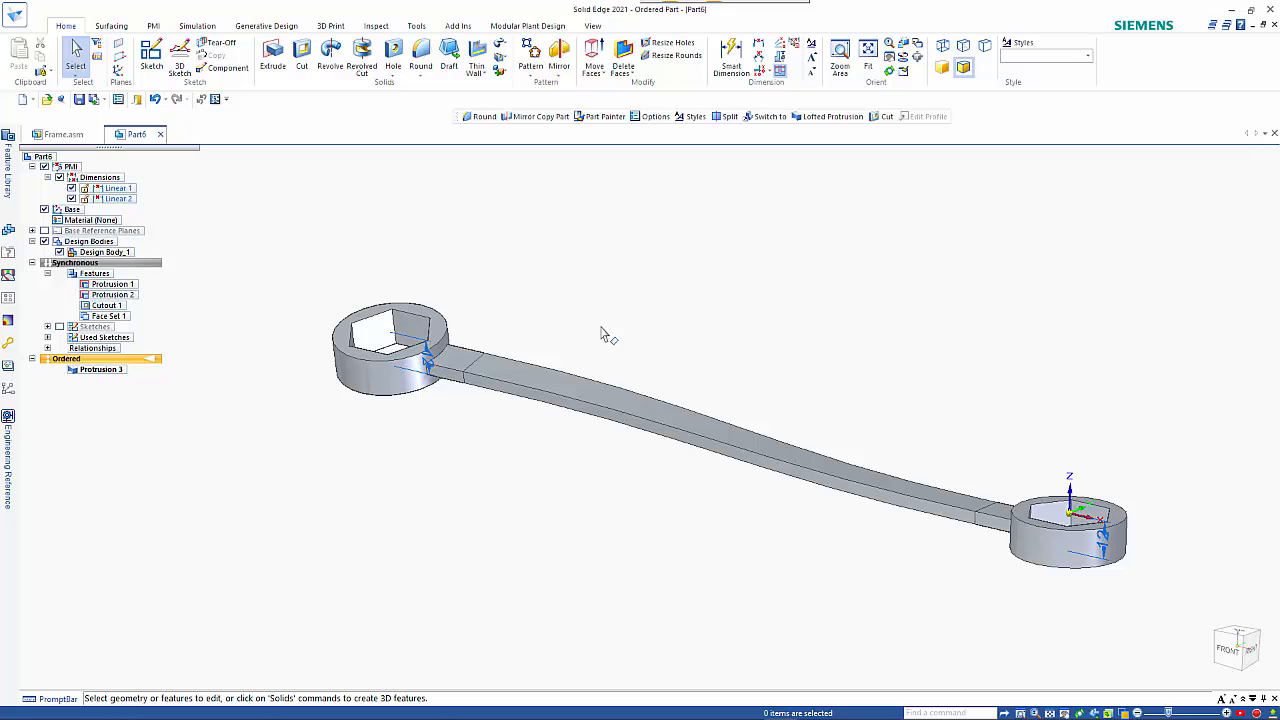
Create a new part from the iso metric part template and transition it to the ordered environment.
{"action": "key", "text": "ctrl+n"}
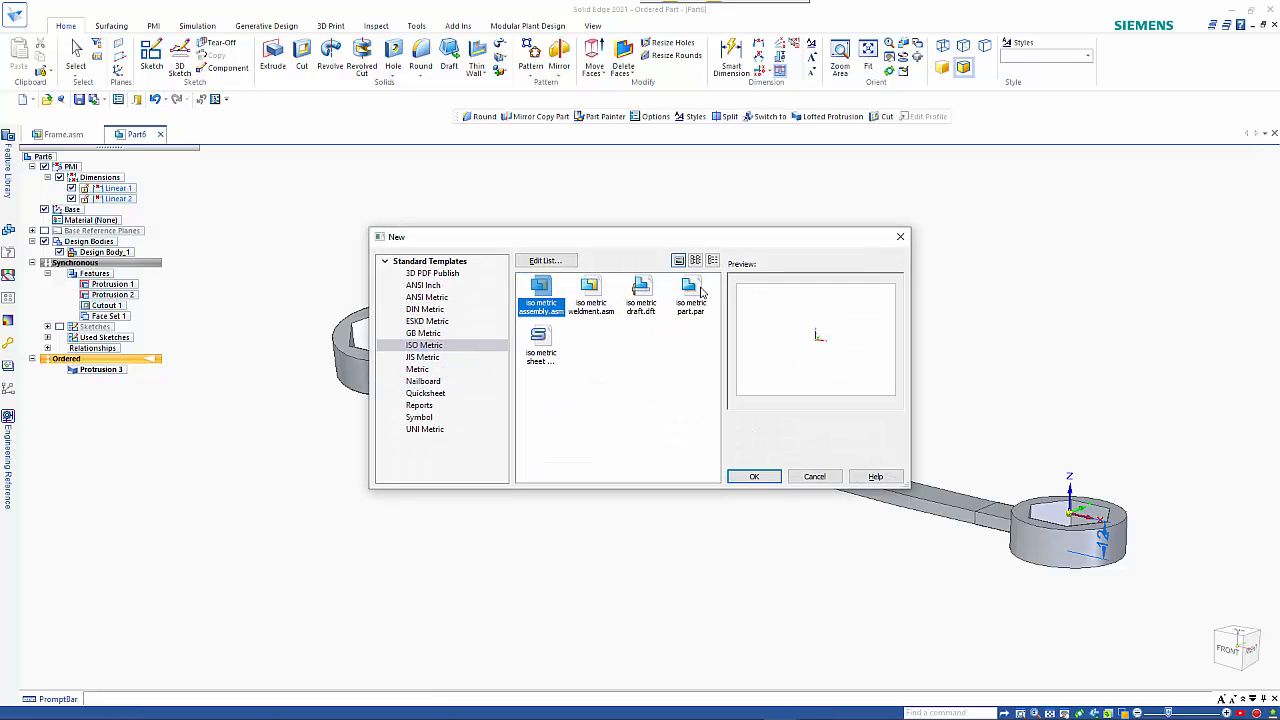
{"action": "double_click", "coordinate": [698, 292]}
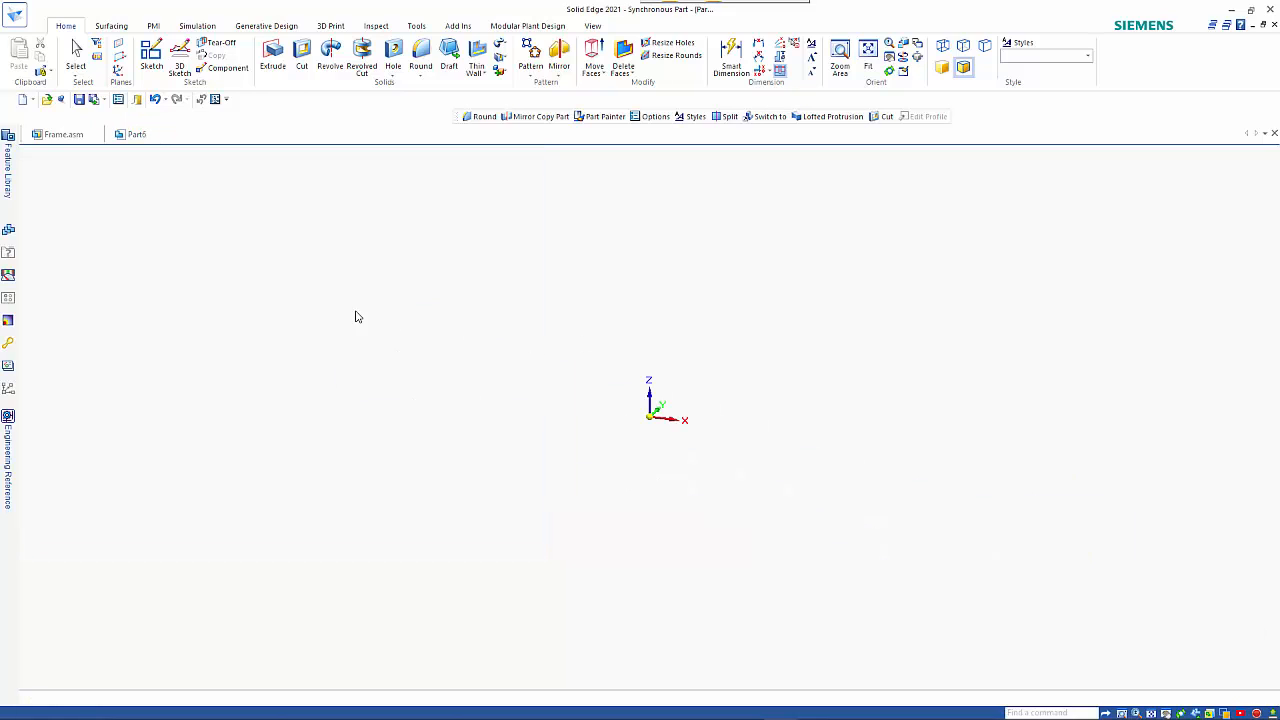
{"action": "right_click", "coordinate": [70, 200]}
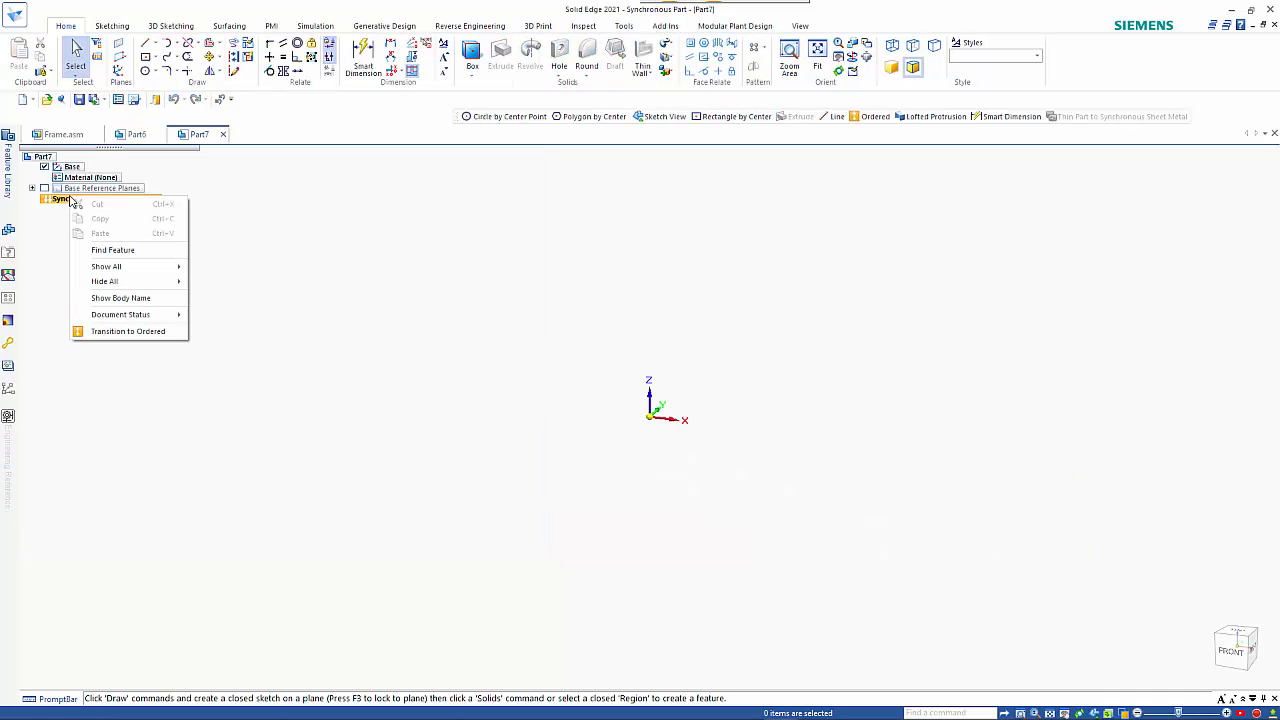
{"action": "left_click", "coordinate": [140, 332]}
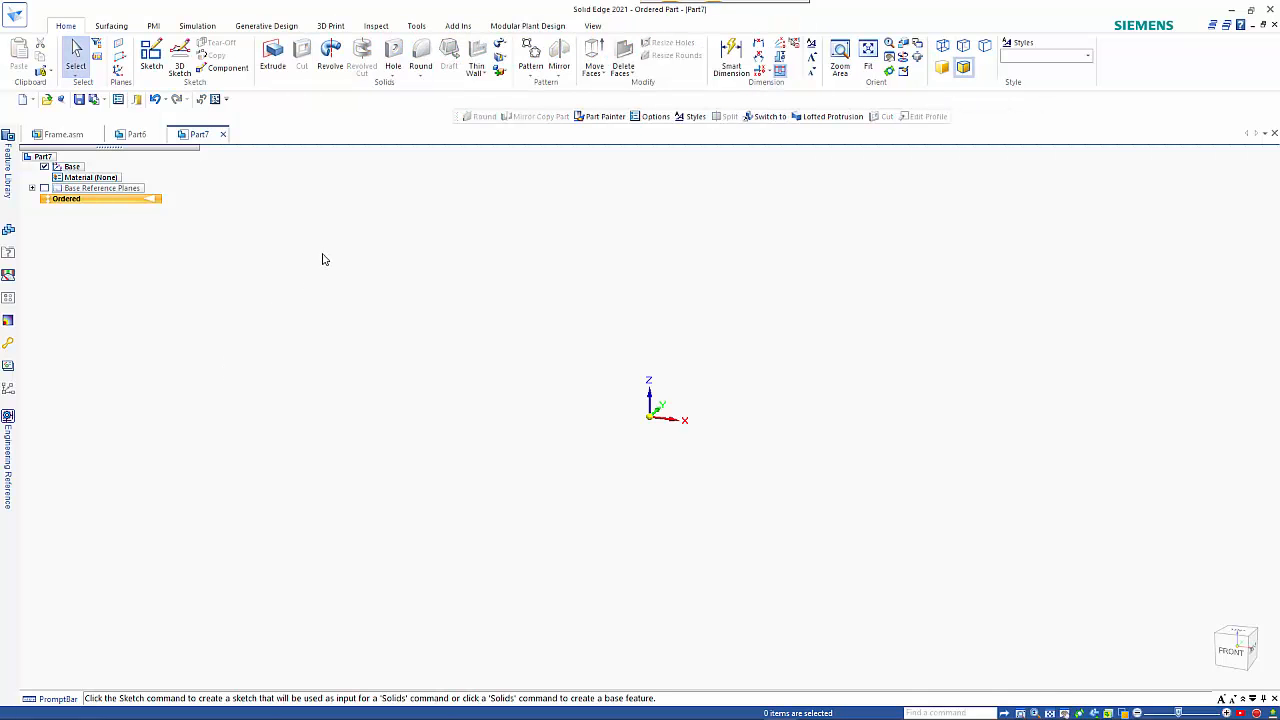
Start an extrusion on the horizontal base plane and sketch a 35 mm diameter circle centred on the origin as its profile.
{"action": "left_click", "coordinate": [273, 62]}
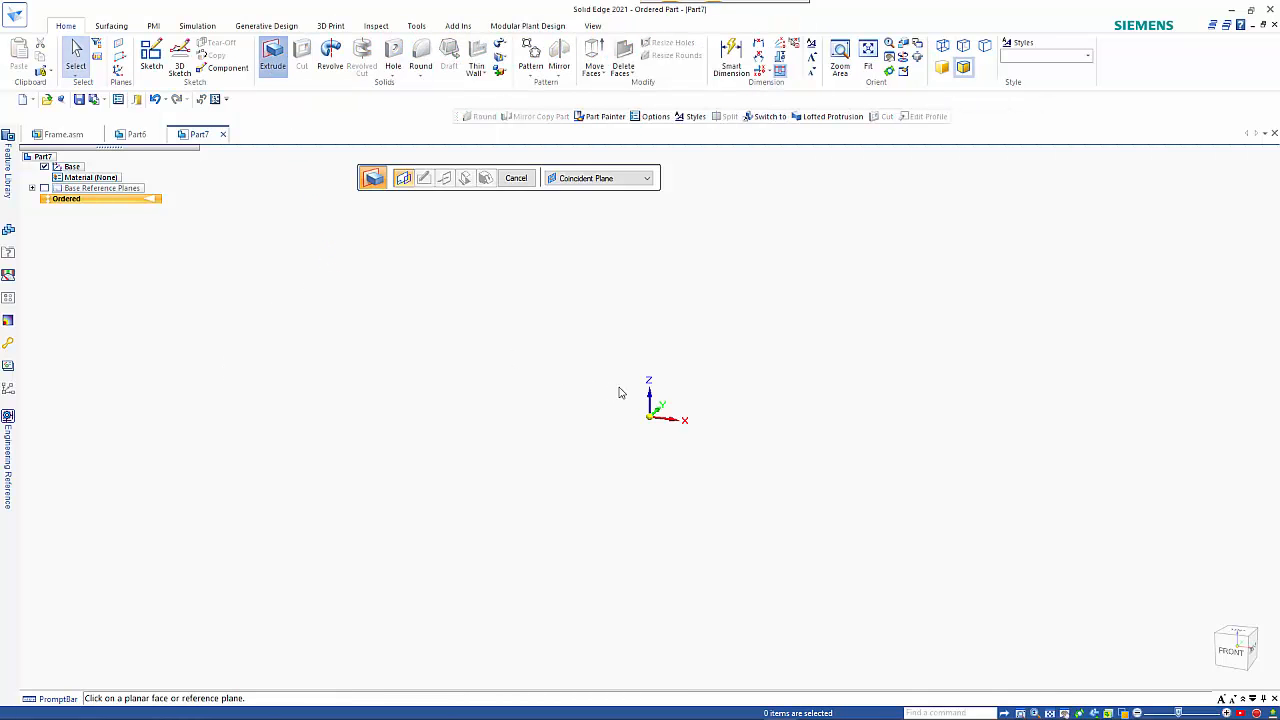
{"action": "left_click", "coordinate": [696, 417]}
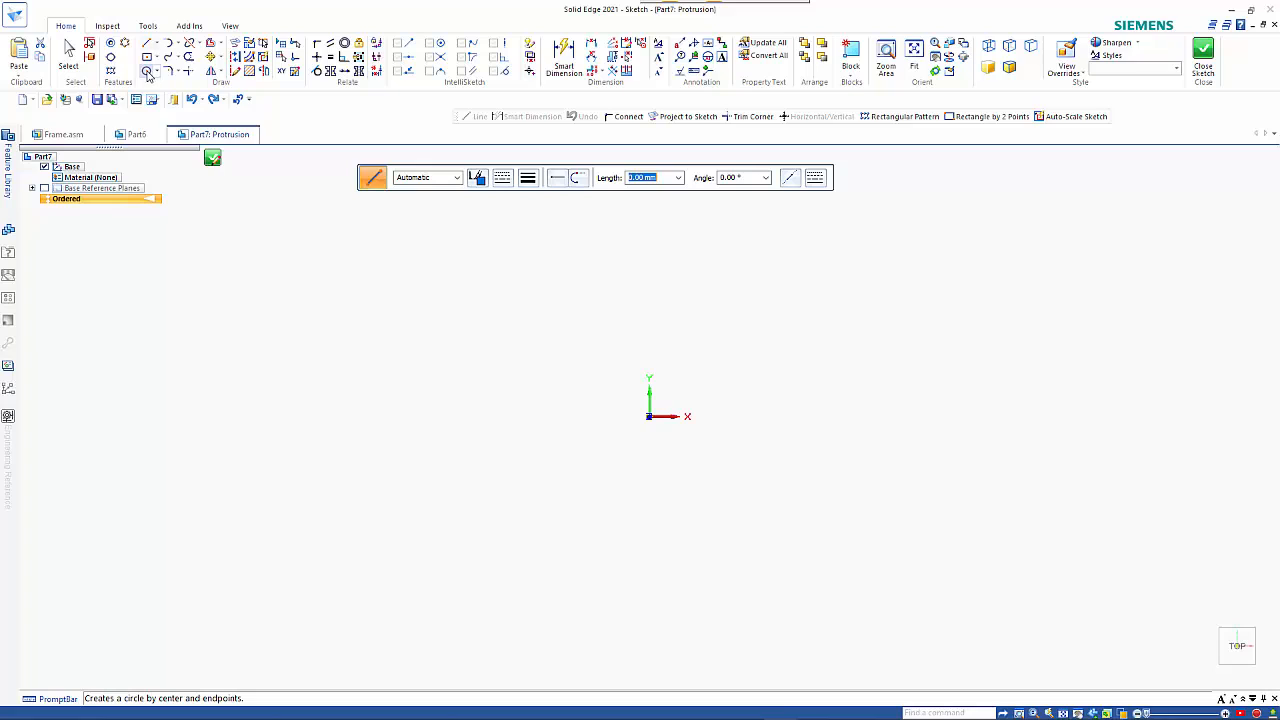
{"action": "left_click", "coordinate": [147, 72]}
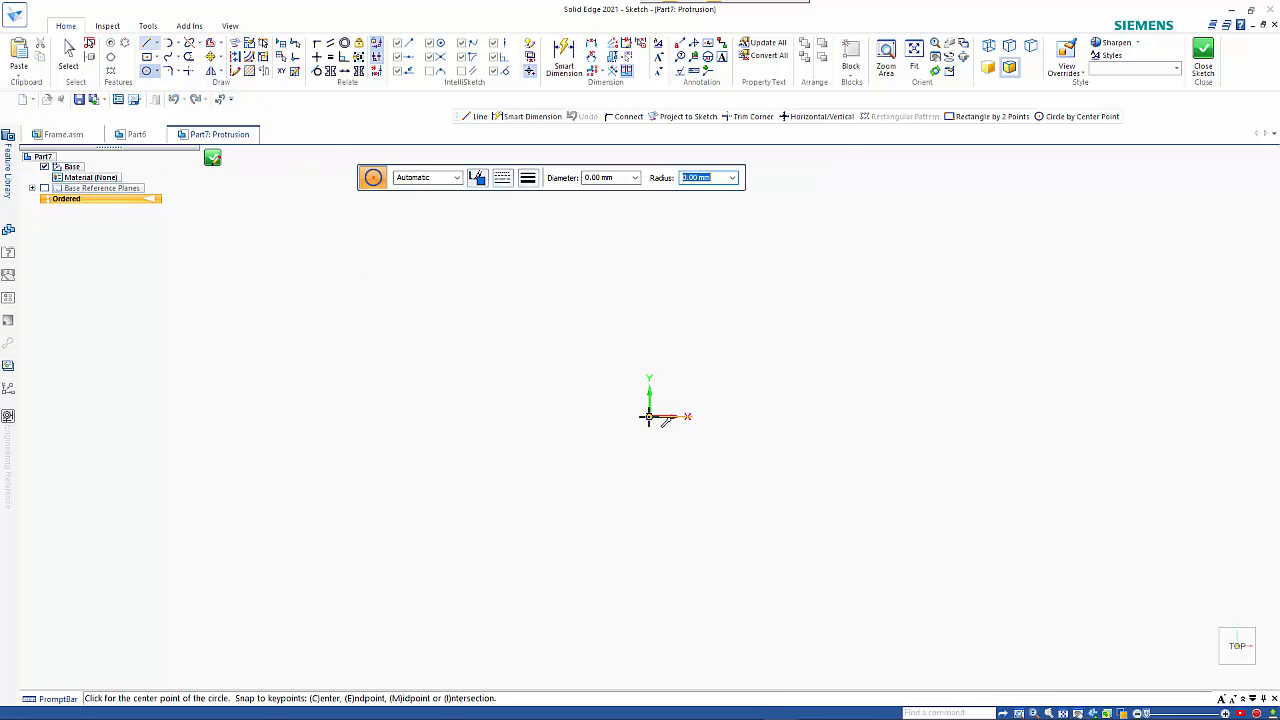
{"action": "left_click", "coordinate": [649, 417]}
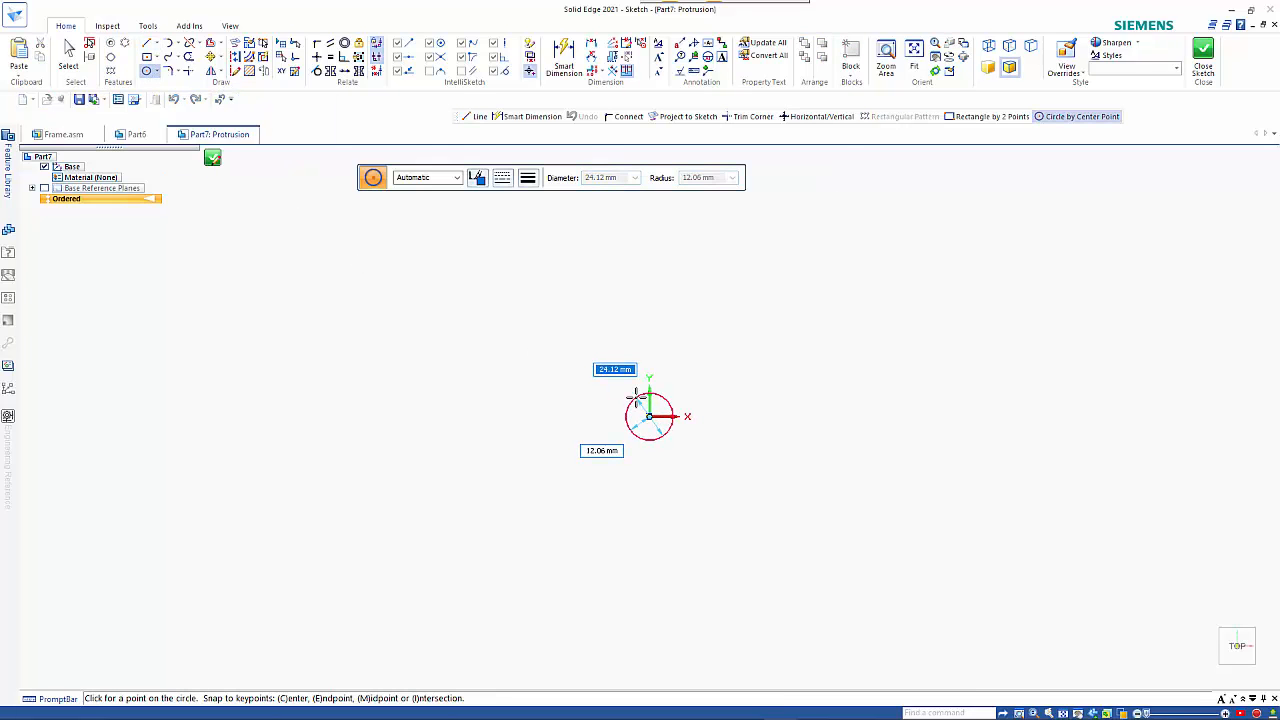
{"action": "type", "text": "35"}
{"action": "key", "text": "Return"}
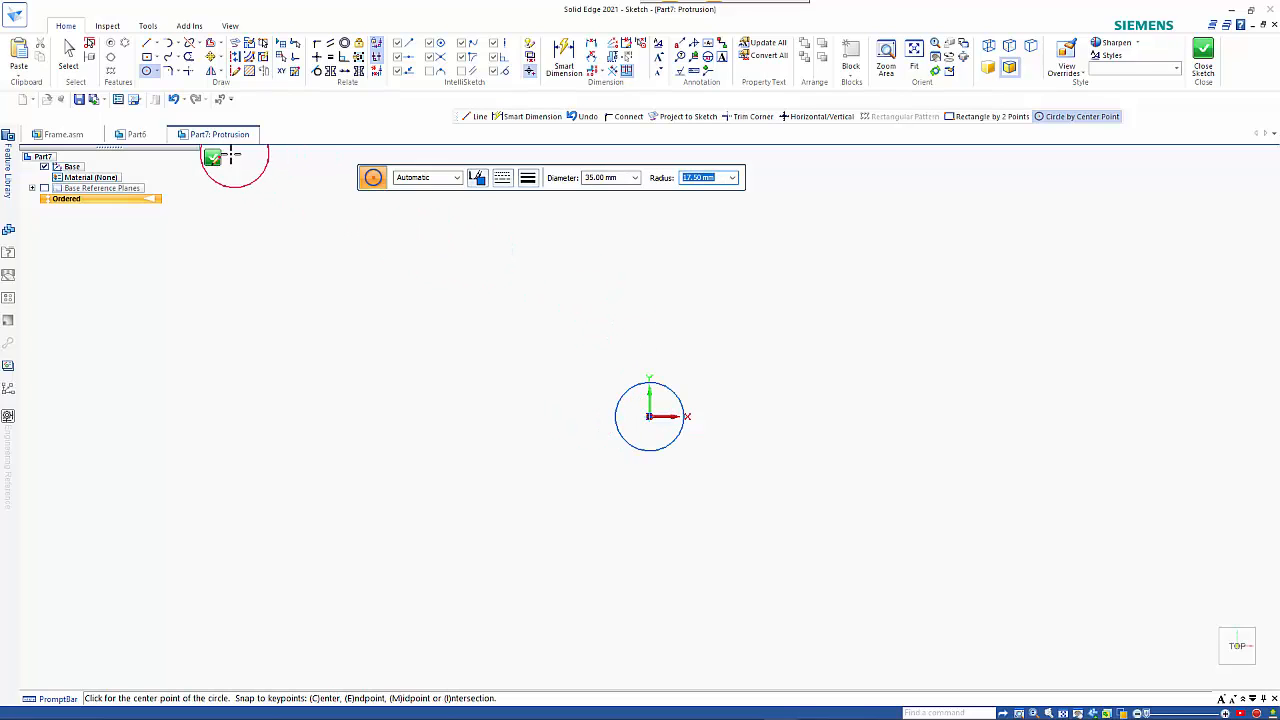
{"action": "left_click", "coordinate": [214, 163]}
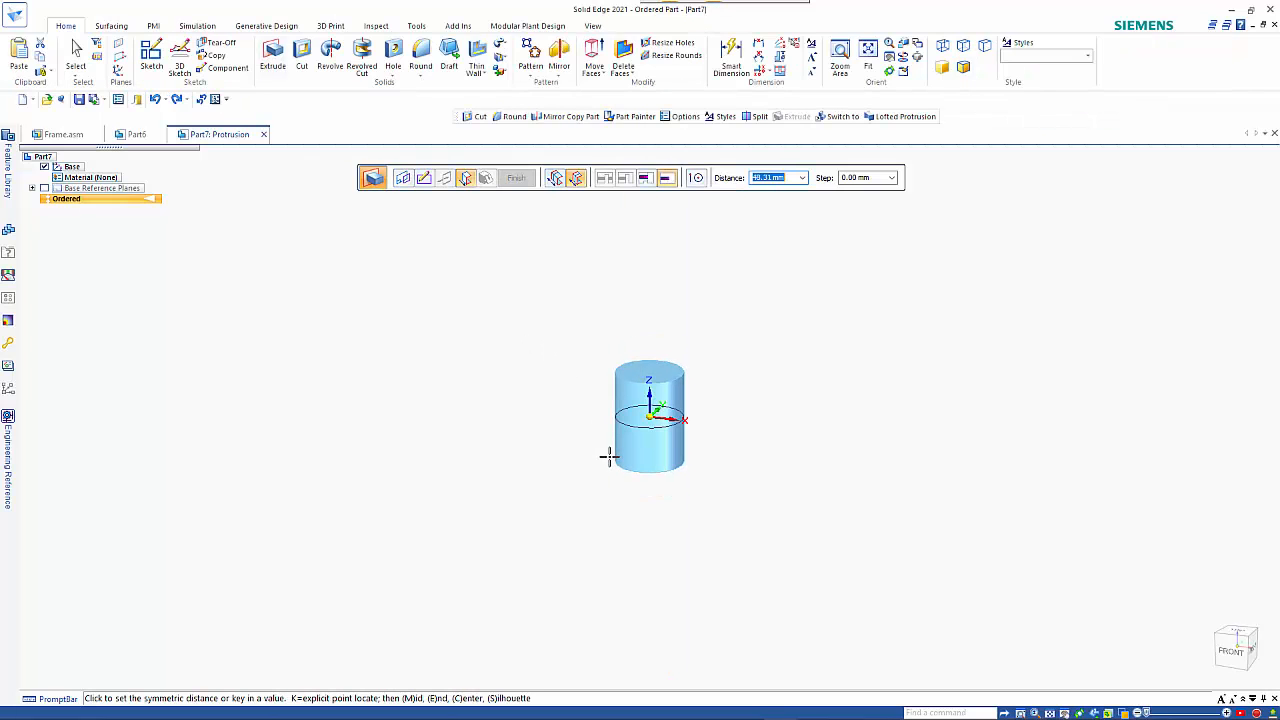
Turn off symmetric extent and extrude the circle 12 mm below the sketch plane, finishing the protrusion.
{"action": "left_click", "coordinate": [579, 185]}
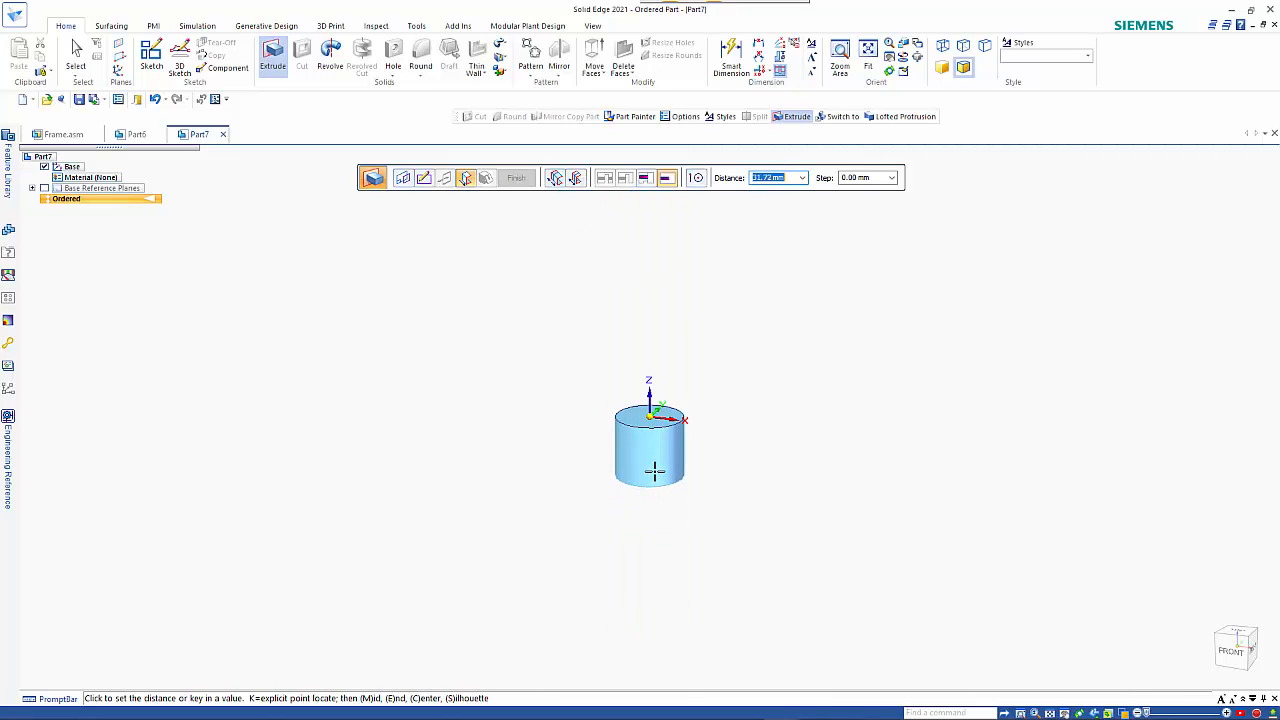
{"action": "type", "text": "12"}
{"action": "key", "text": "Tab"}
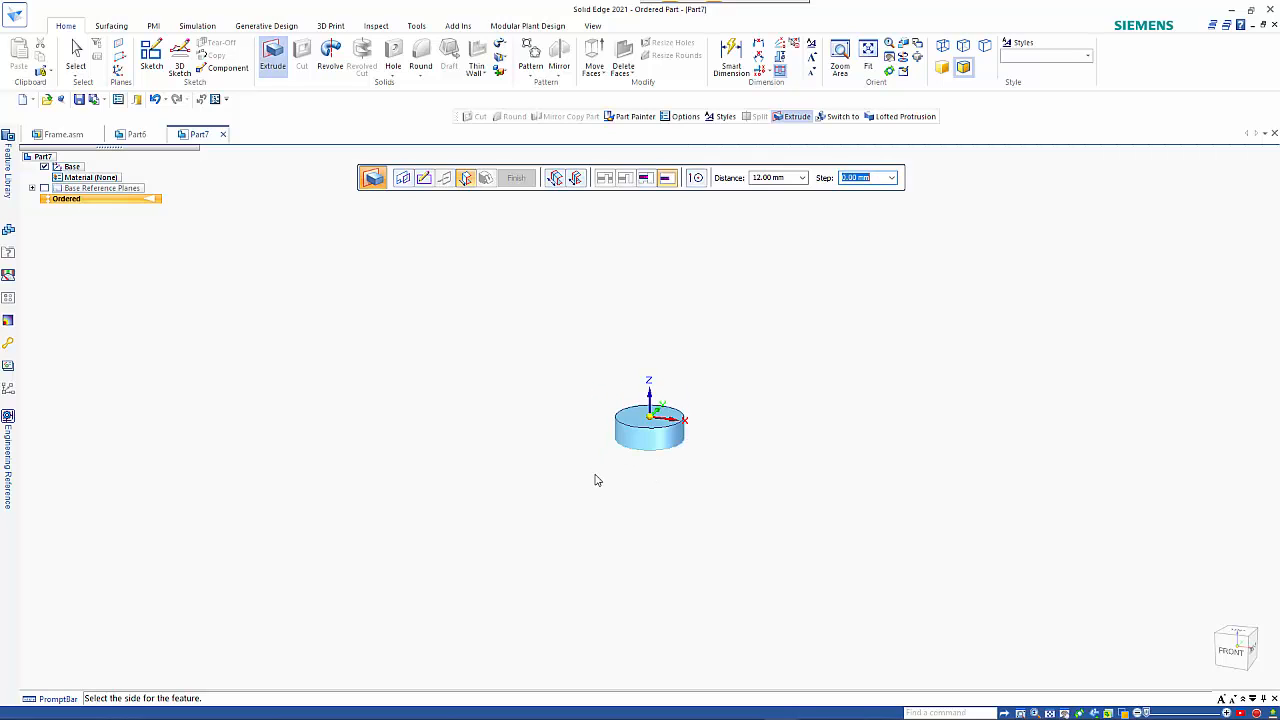
{"action": "left_click", "coordinate": [579, 393]}
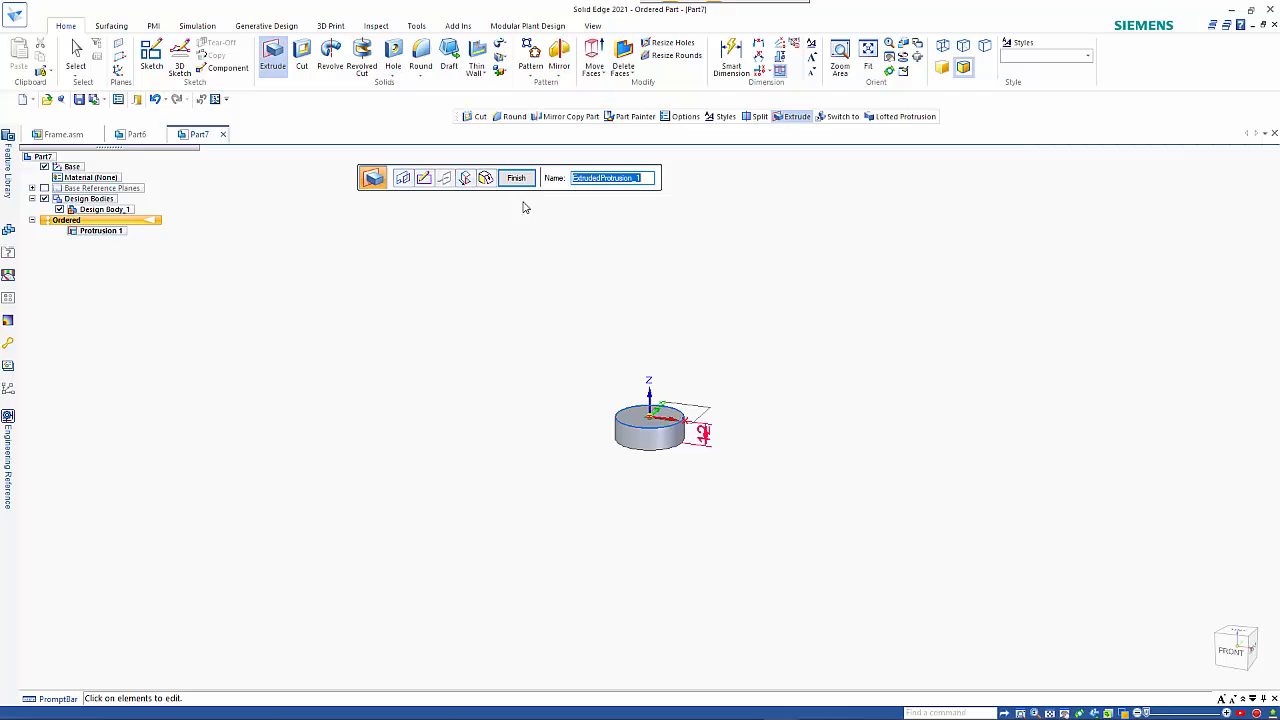
{"action": "right_click", "coordinate": [547, 253]}
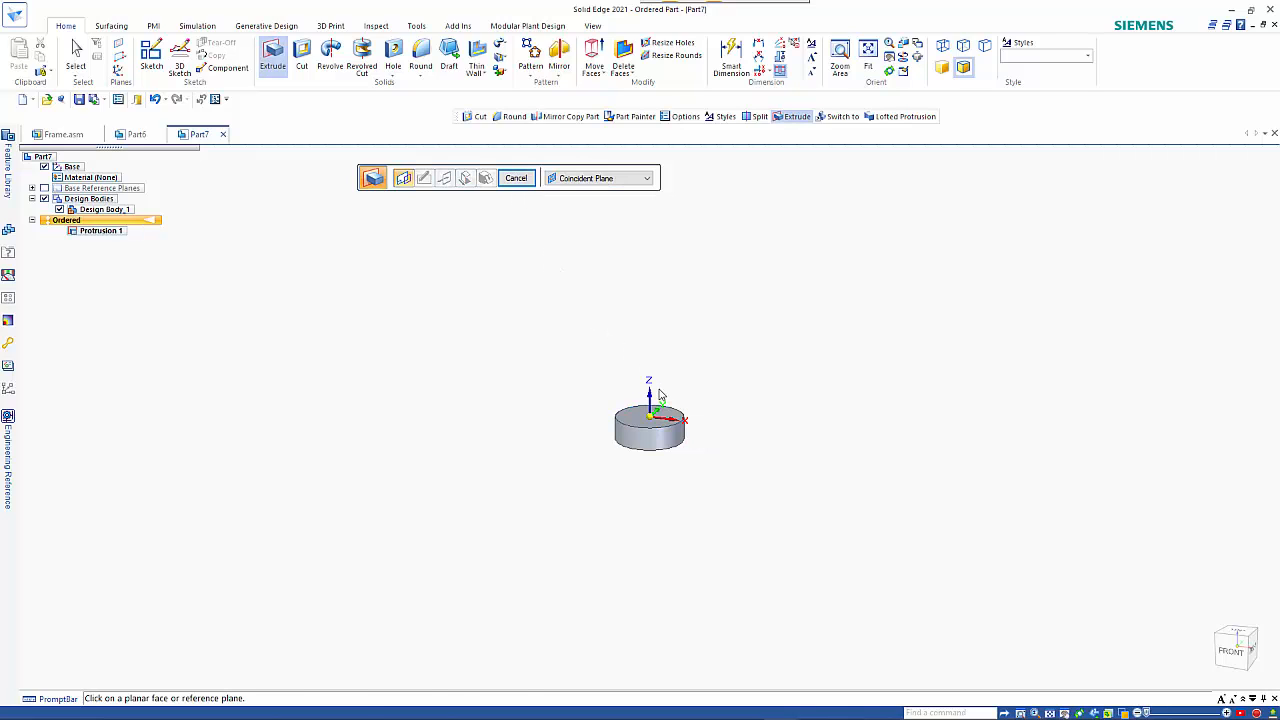
Start another extrusion on the YZ plane and sketch a 12 mm by 4 mm rectangle centred on the disc's mid-height.
{"action": "left_click", "coordinate": [658, 371]}
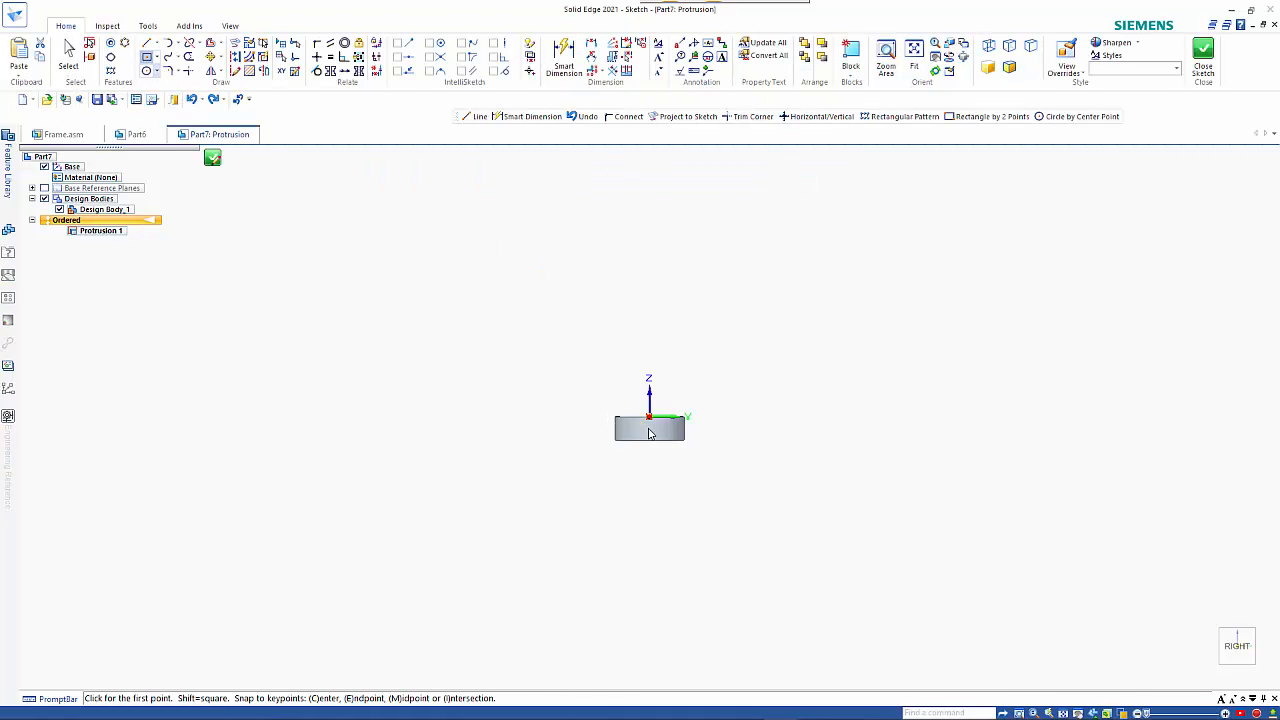
{"action": "key", "text": "r"}
{"action": "scroll", "coordinate": [647, 424], "scroll_direction": "up", "scroll_amount": 5}
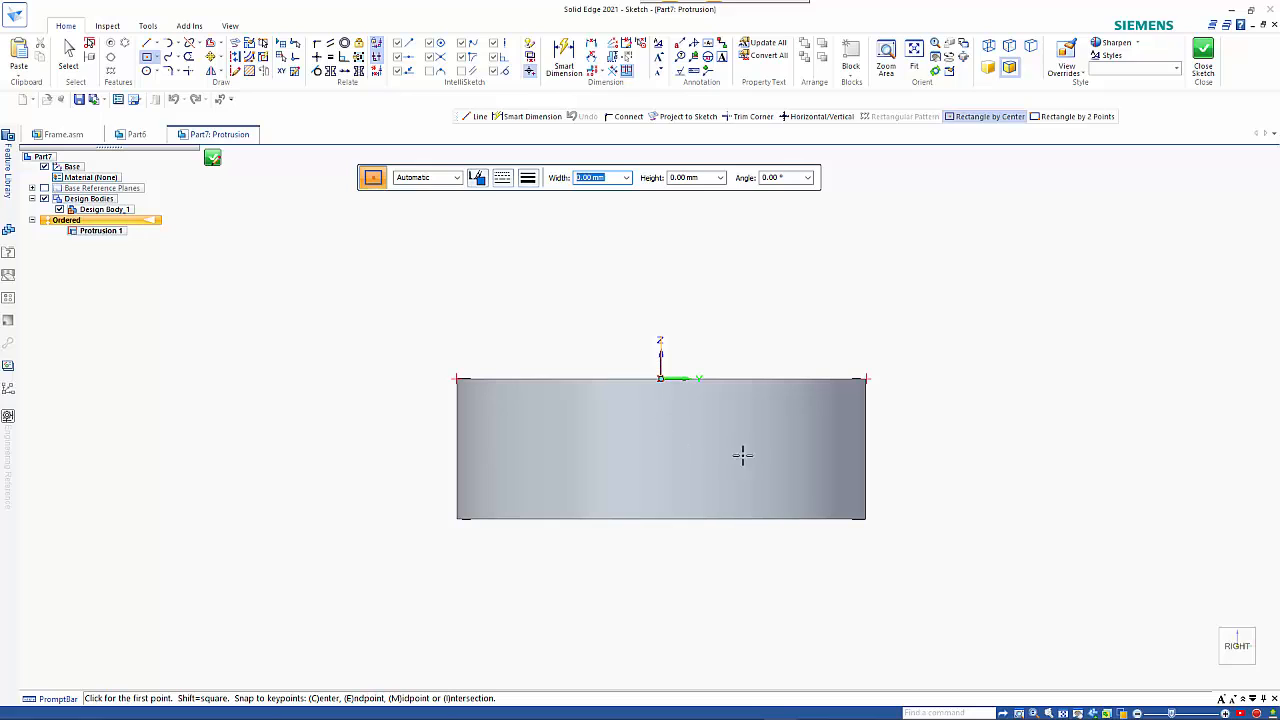
{"action": "left_click", "coordinate": [660, 449]}
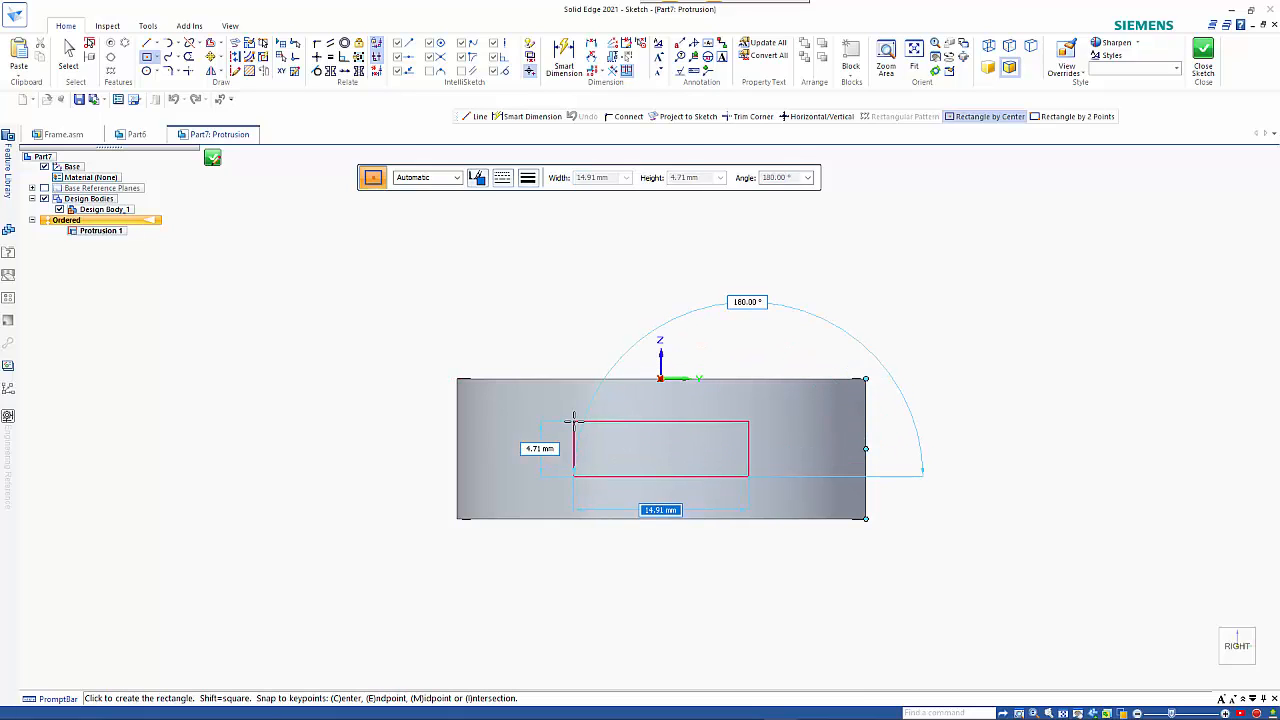
{"action": "type", "text": "12"}
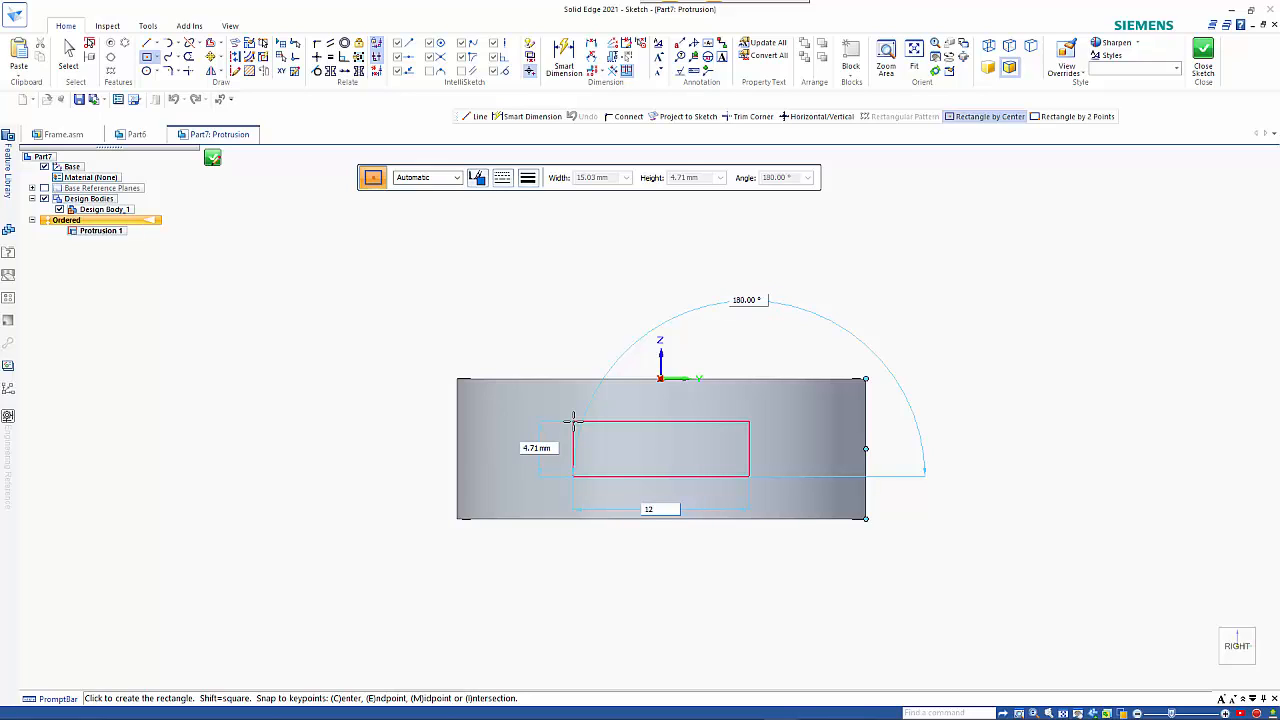
{"action": "key", "text": "Tab"}
{"action": "type", "text": "4"}
{"action": "key", "text": "Tab"}
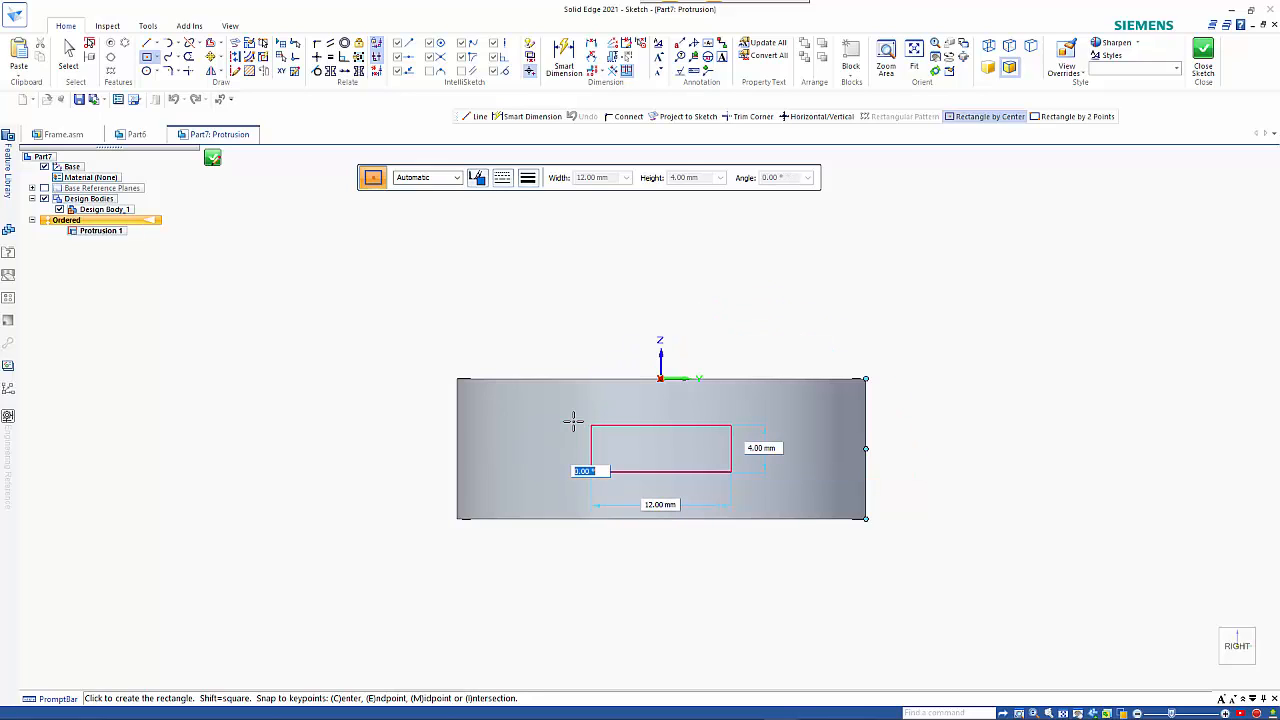
{"action": "key", "text": "Return"}
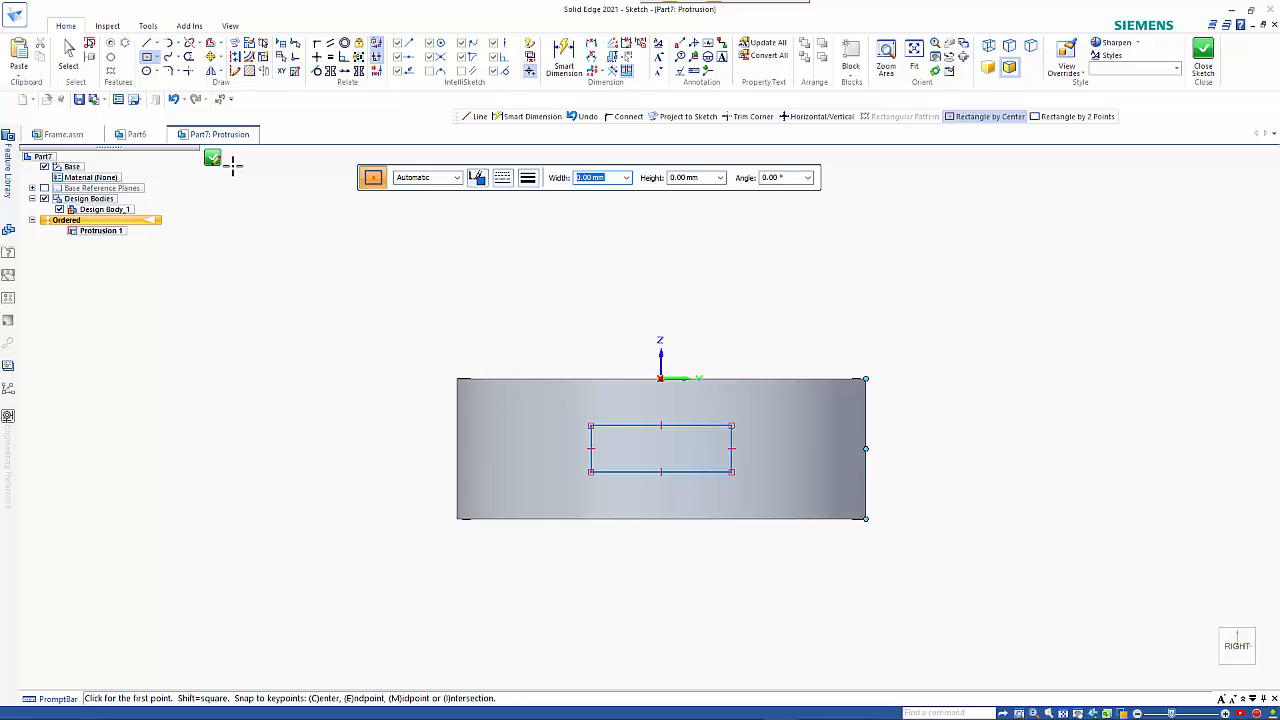
Extrude the rectangle 30 mm in the negative X direction and finish the protrusion.
{"action": "left_click", "coordinate": [214, 164]}
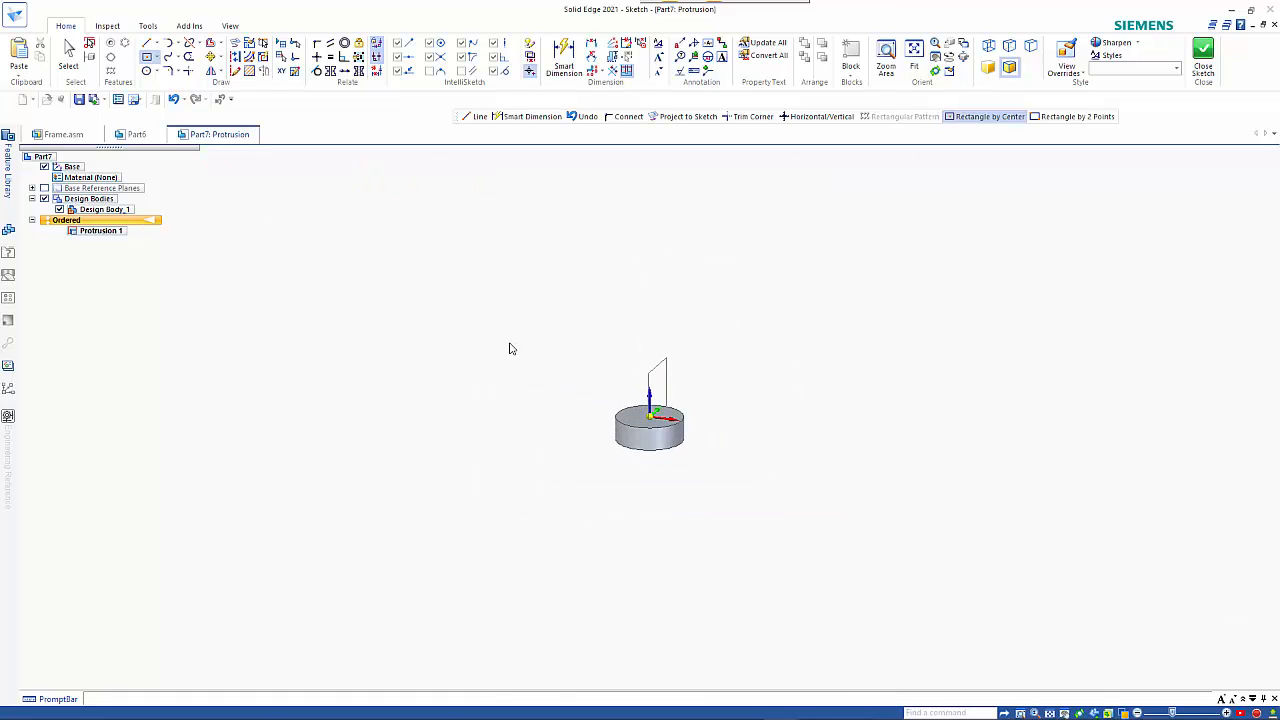
{"action": "left_click", "coordinate": [507, 406]}
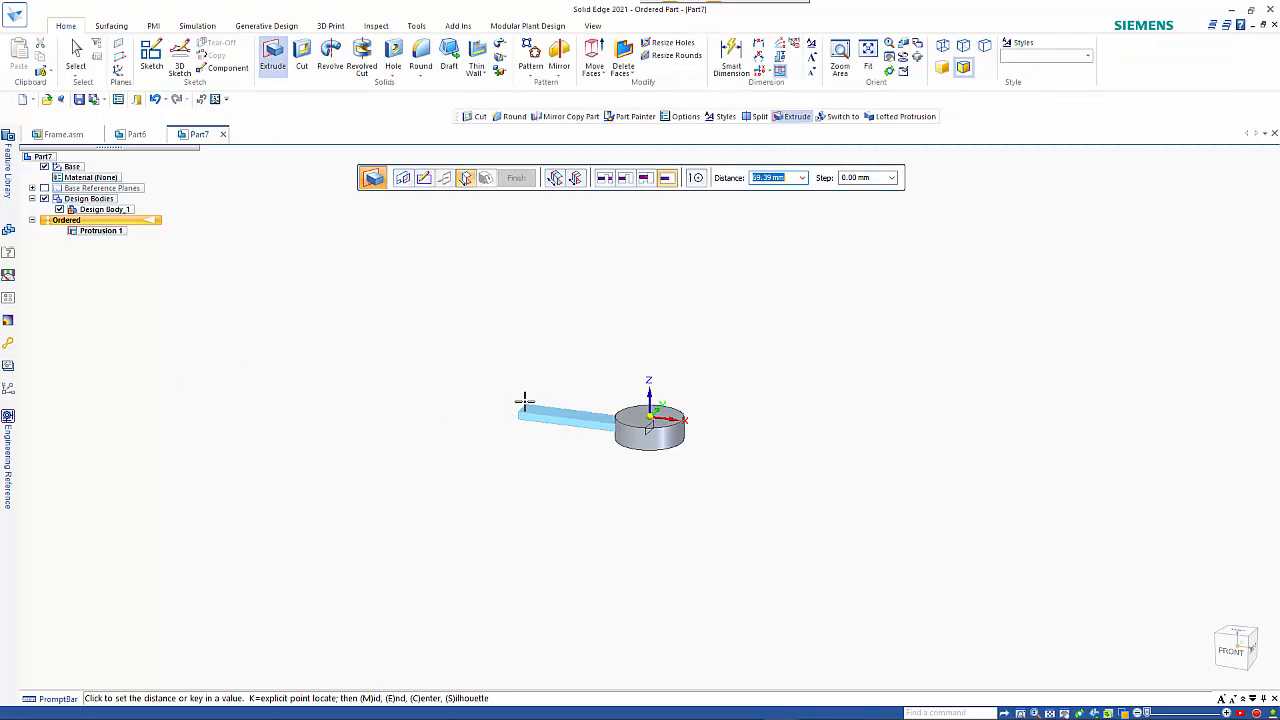
{"action": "type", "text": "30"}
{"action": "key", "text": "Tab"}
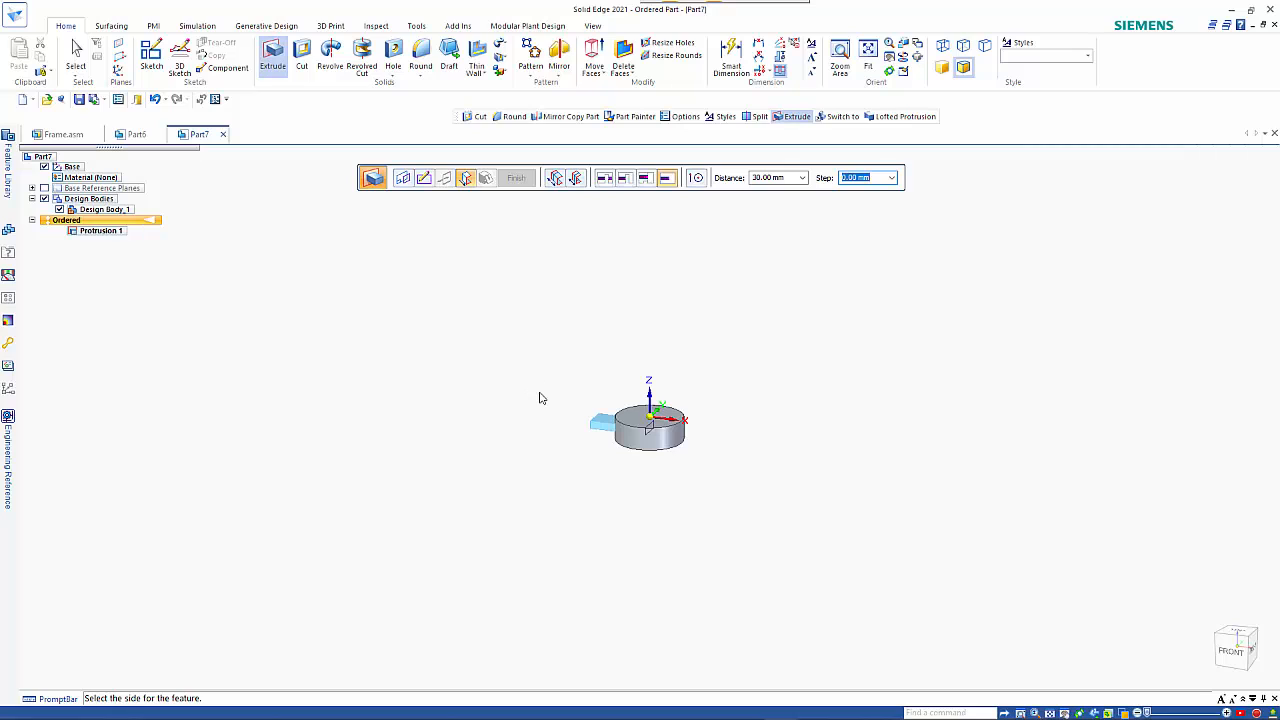
{"action": "left_click", "coordinate": [538, 396]}
{"action": "right_click", "coordinate": [541, 418]}
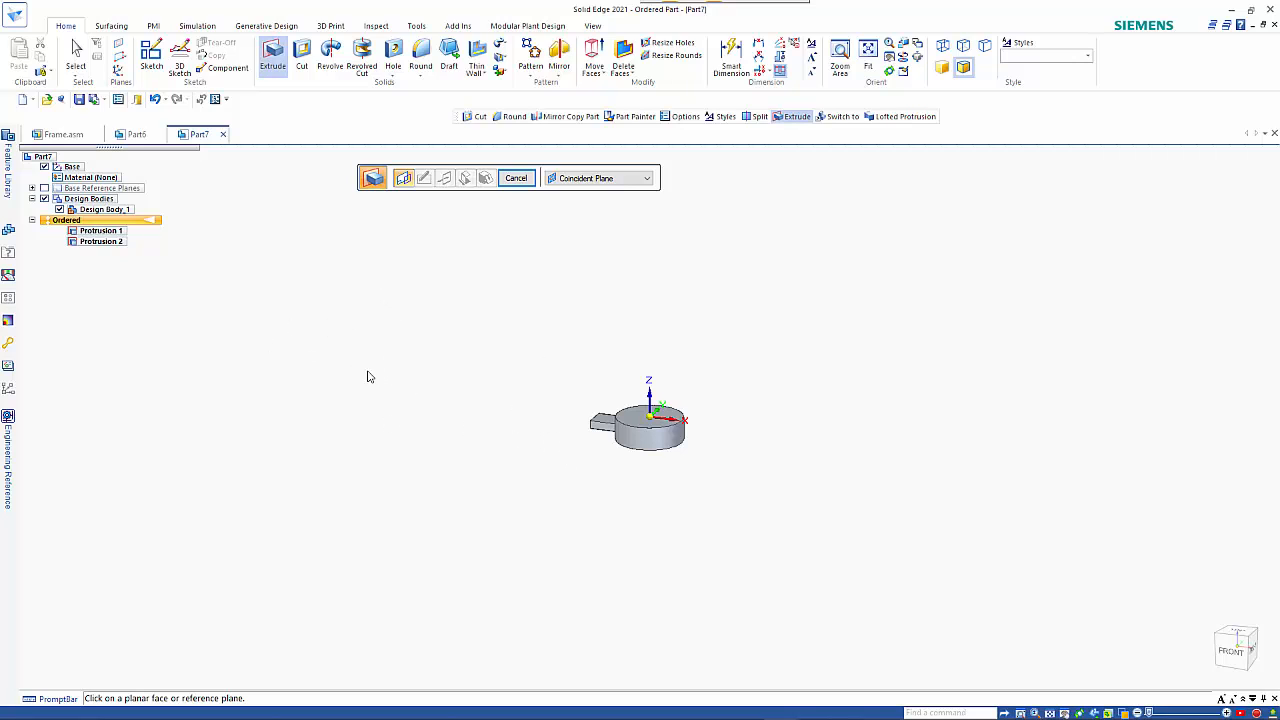
Start a cutout on the disc's upper face and sketch a hexagon centred on the origin, 12 mm from centre to side at 90°.
{"action": "left_click", "coordinate": [306, 52]}
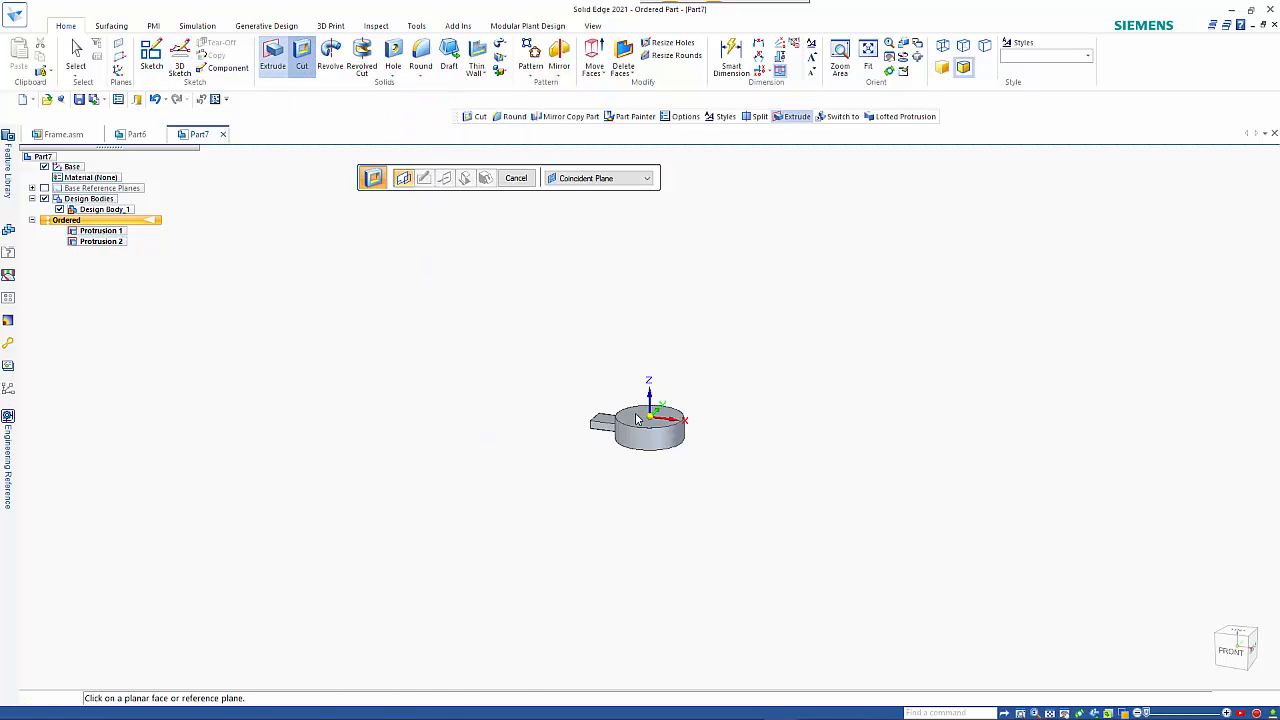
{"action": "left_click", "coordinate": [636, 415]}
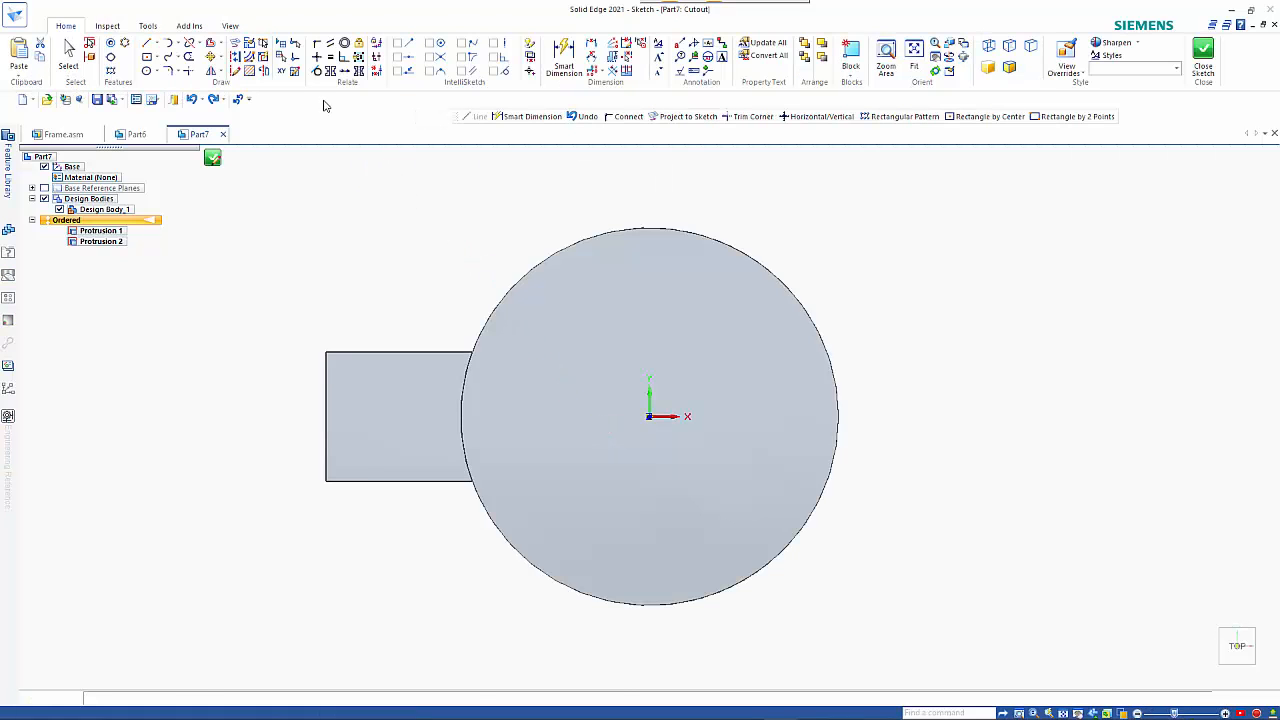
{"action": "left_click", "coordinate": [157, 73]}
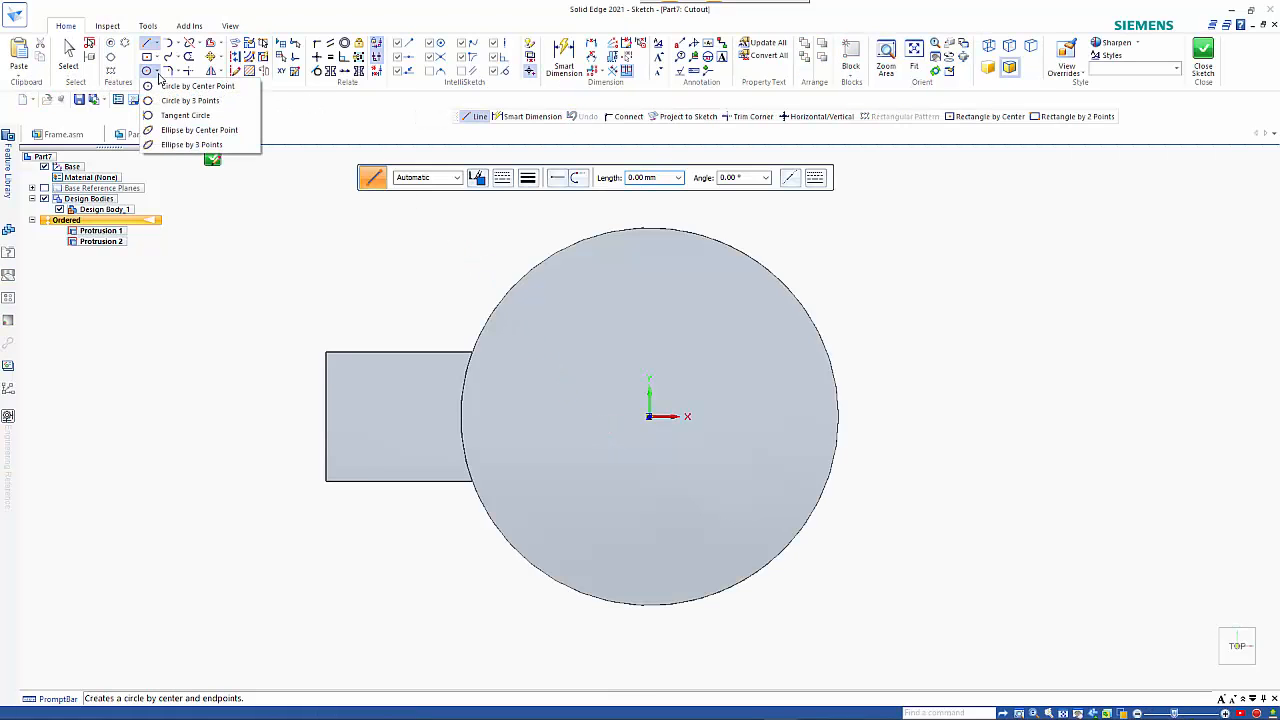
{"action": "left_click", "coordinate": [156, 58]}
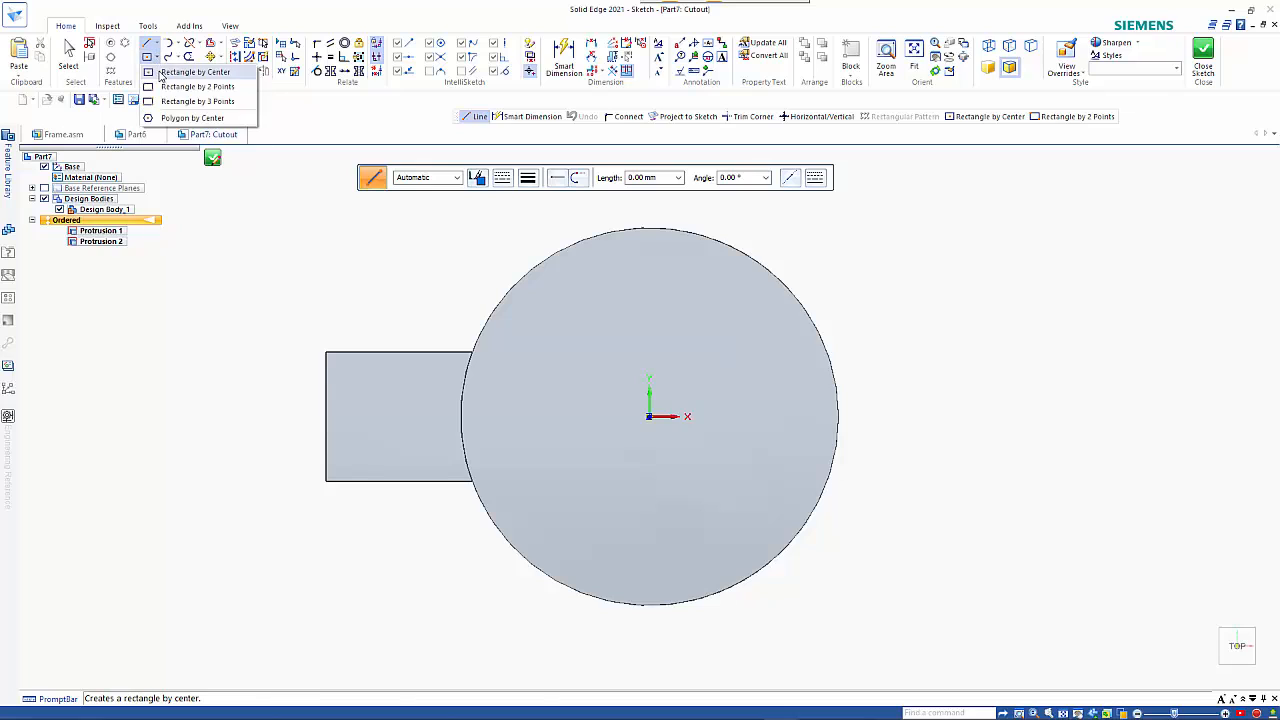
{"action": "left_click", "coordinate": [180, 118]}
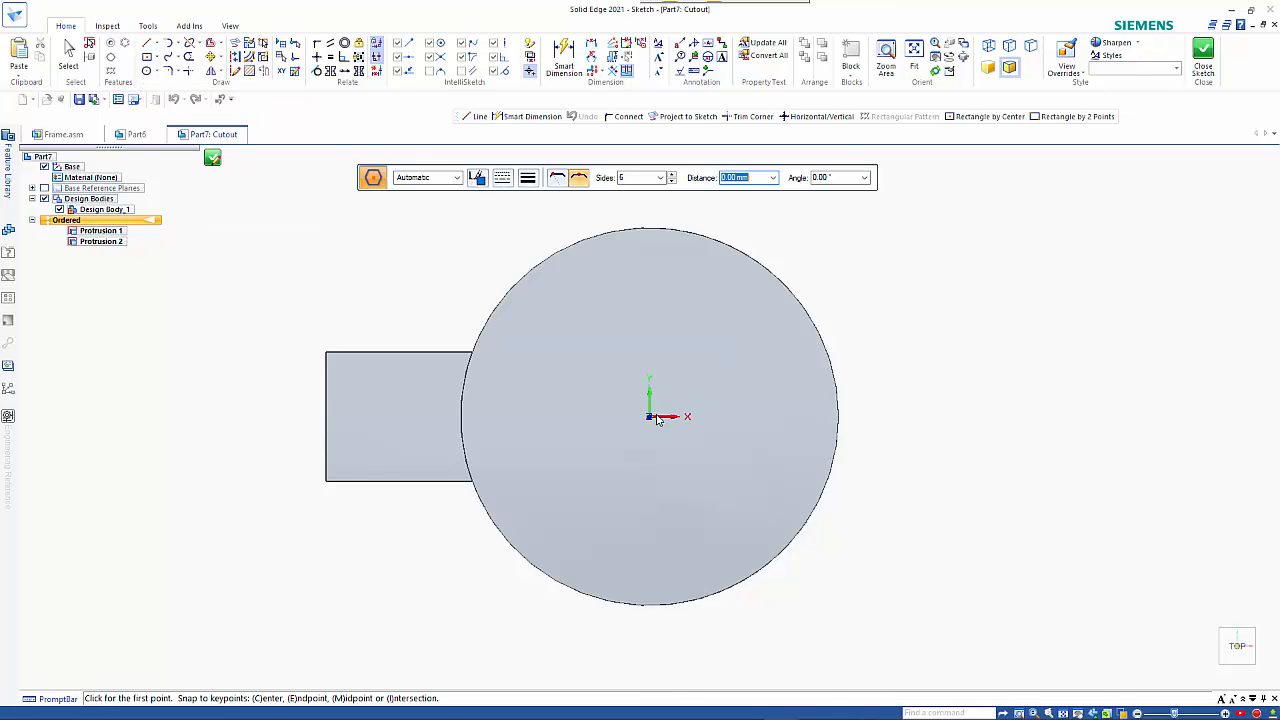
{"action": "left_click", "coordinate": [650, 417]}
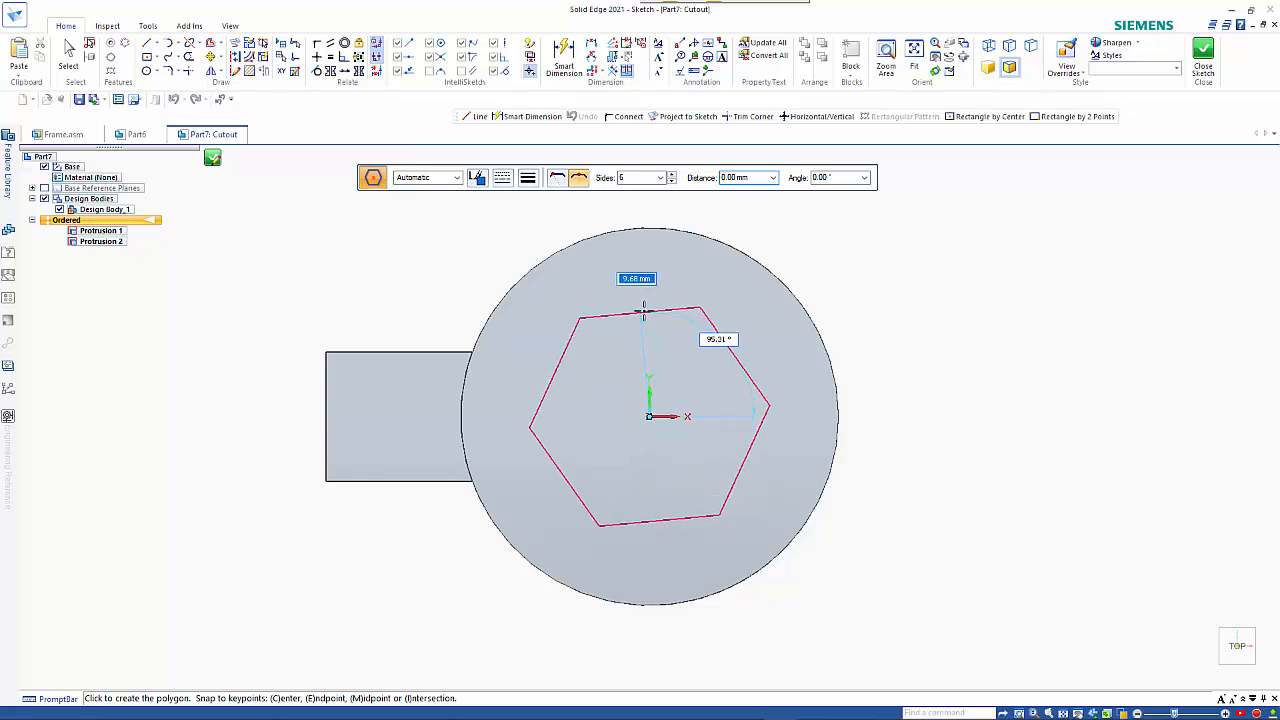
{"action": "type", "text": "12"}
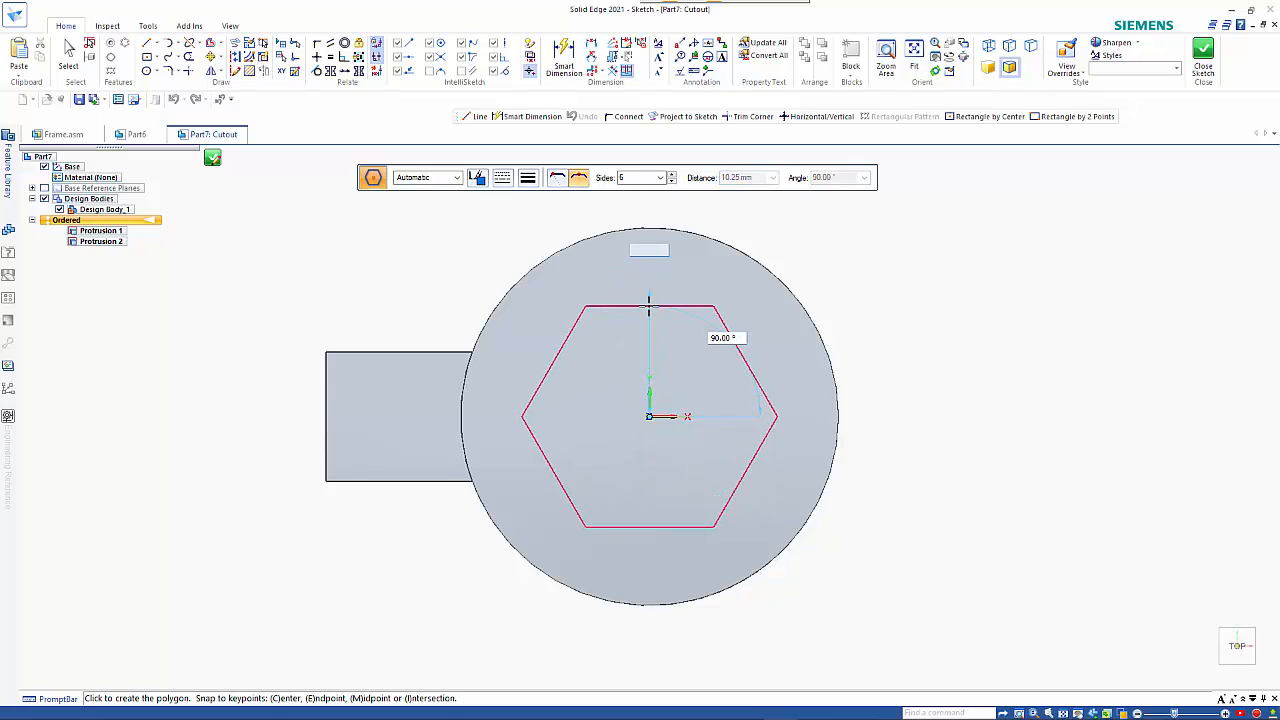
{"action": "key", "text": "Tab"}
{"action": "key", "text": "Return"}
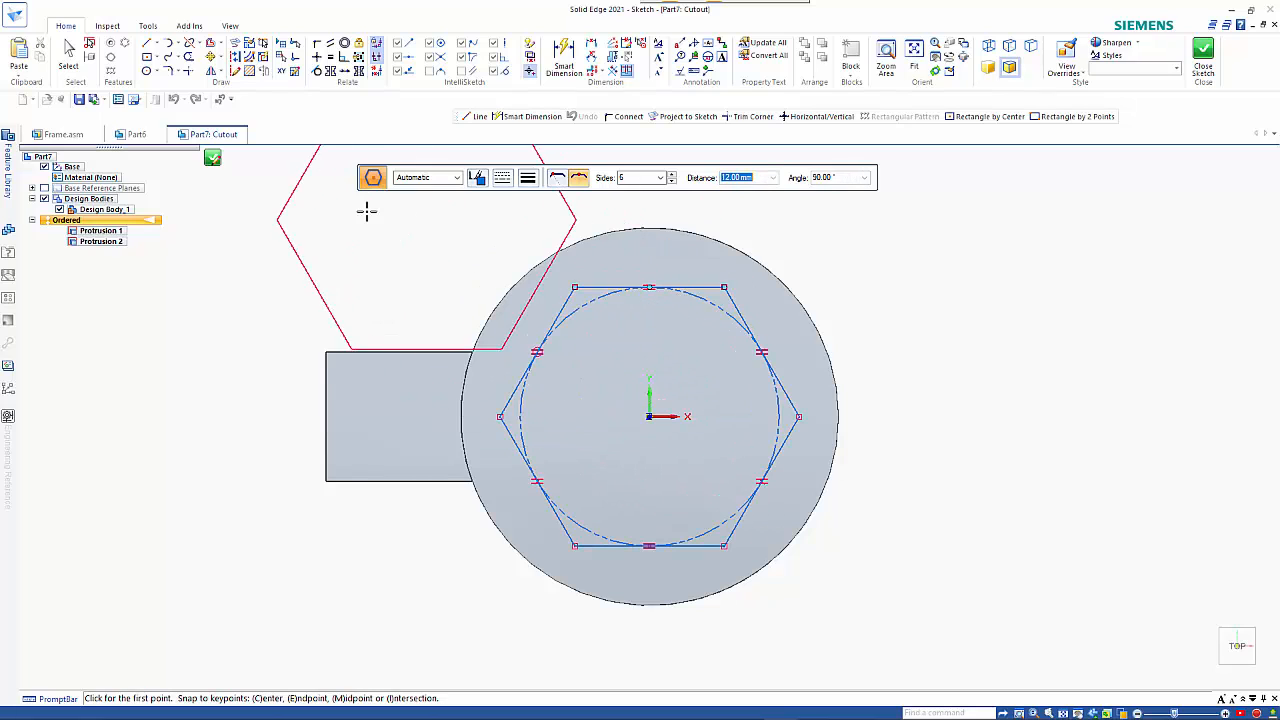
Cut the hexagon profile downward through the disc and finish the cutout.
{"action": "left_click", "coordinate": [212, 159]}
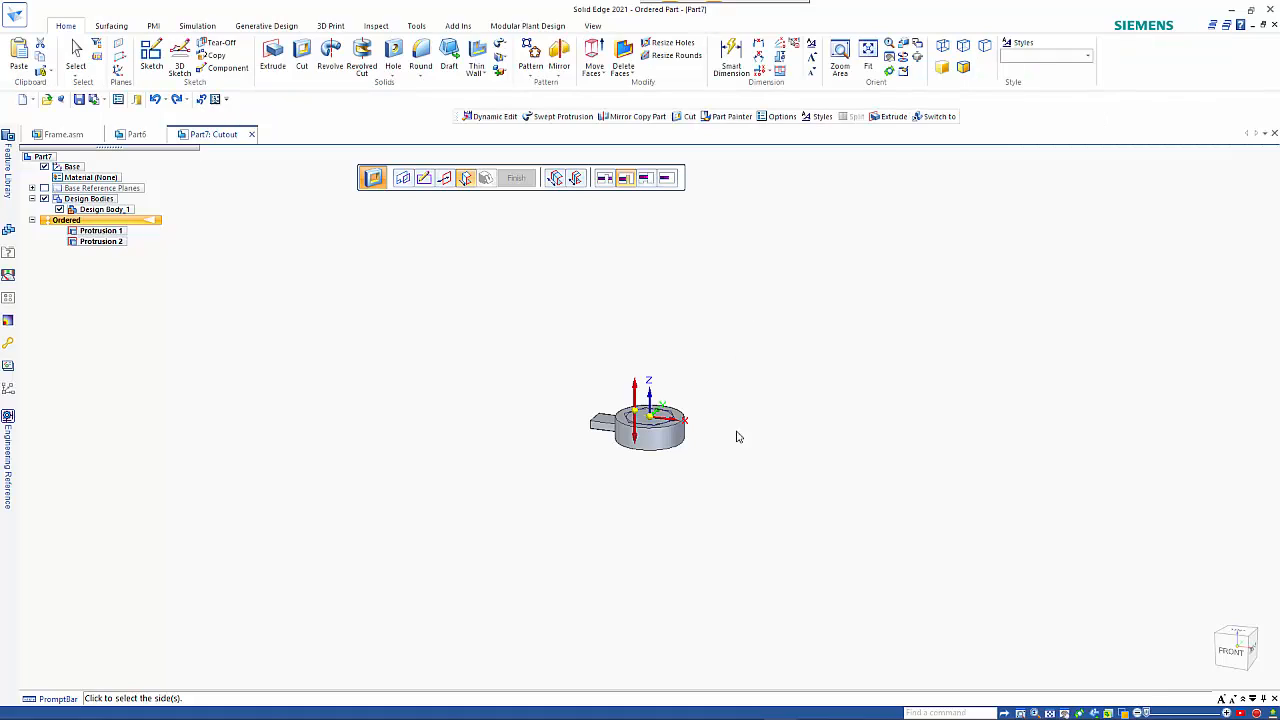
{"action": "left_click", "coordinate": [731, 512]}
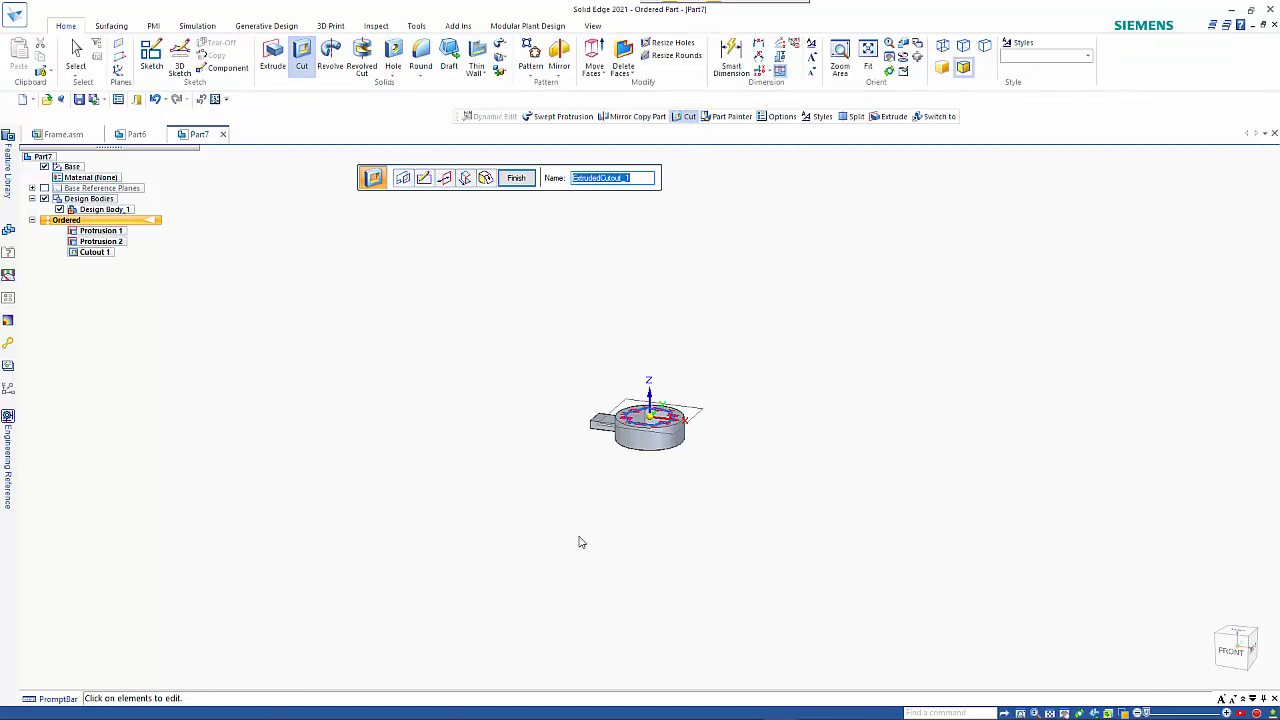
{"action": "key", "text": "Escape"}
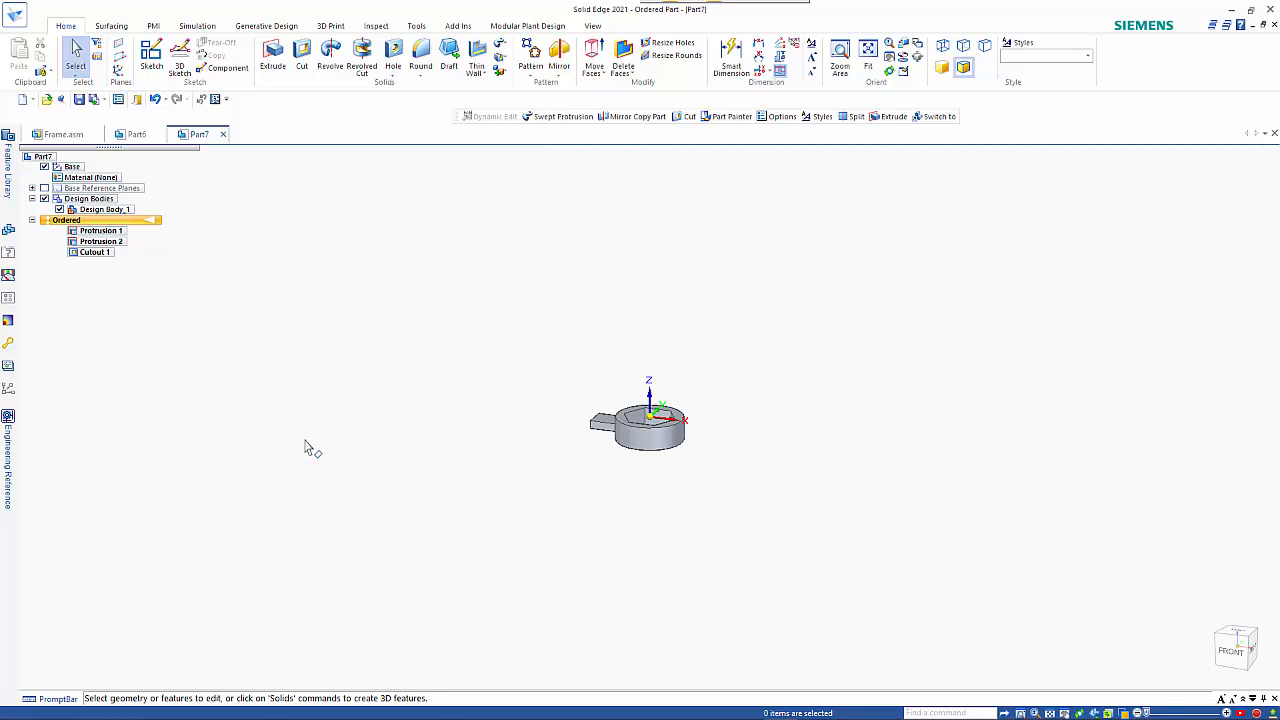
Start a key-in coordinate system relative to Base and accept the zero origin offsets.
{"action": "middle_click_drag", "start_coordinate": [346, 463], "coordinate": [503, 480], "text": "shift"}
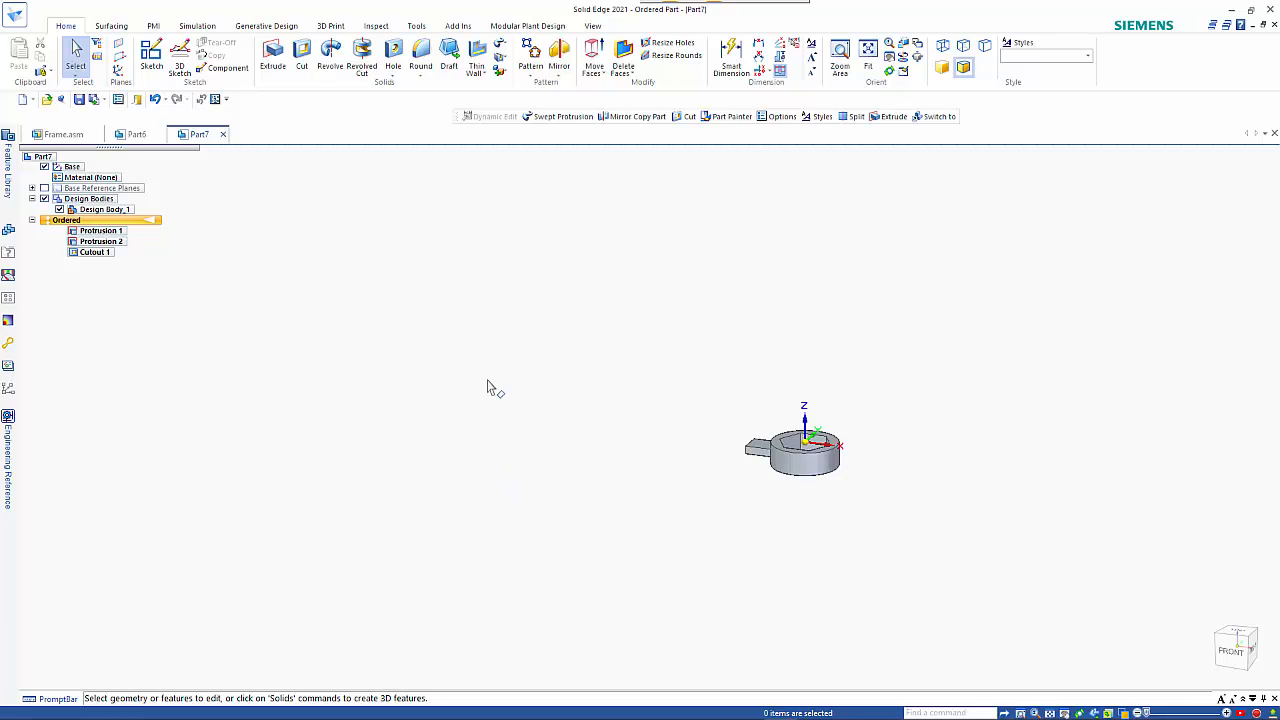
{"action": "left_click", "coordinate": [118, 70]}
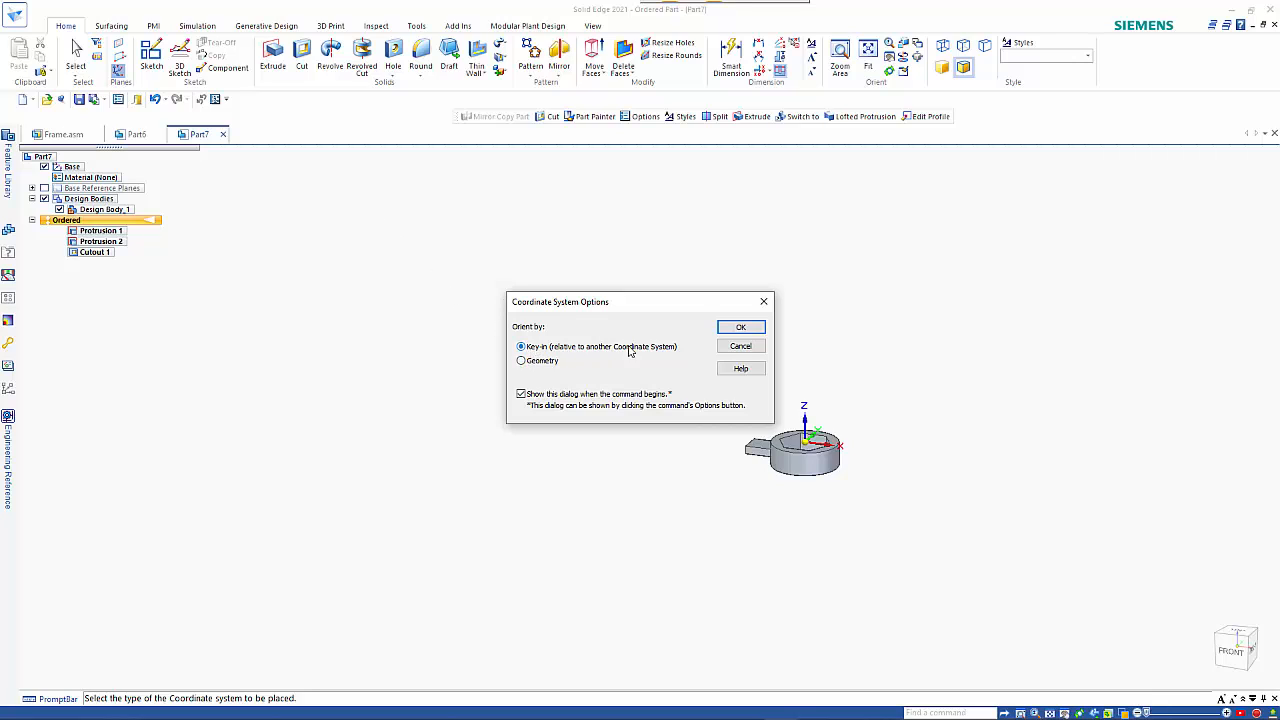
{"action": "left_click", "coordinate": [740, 328]}
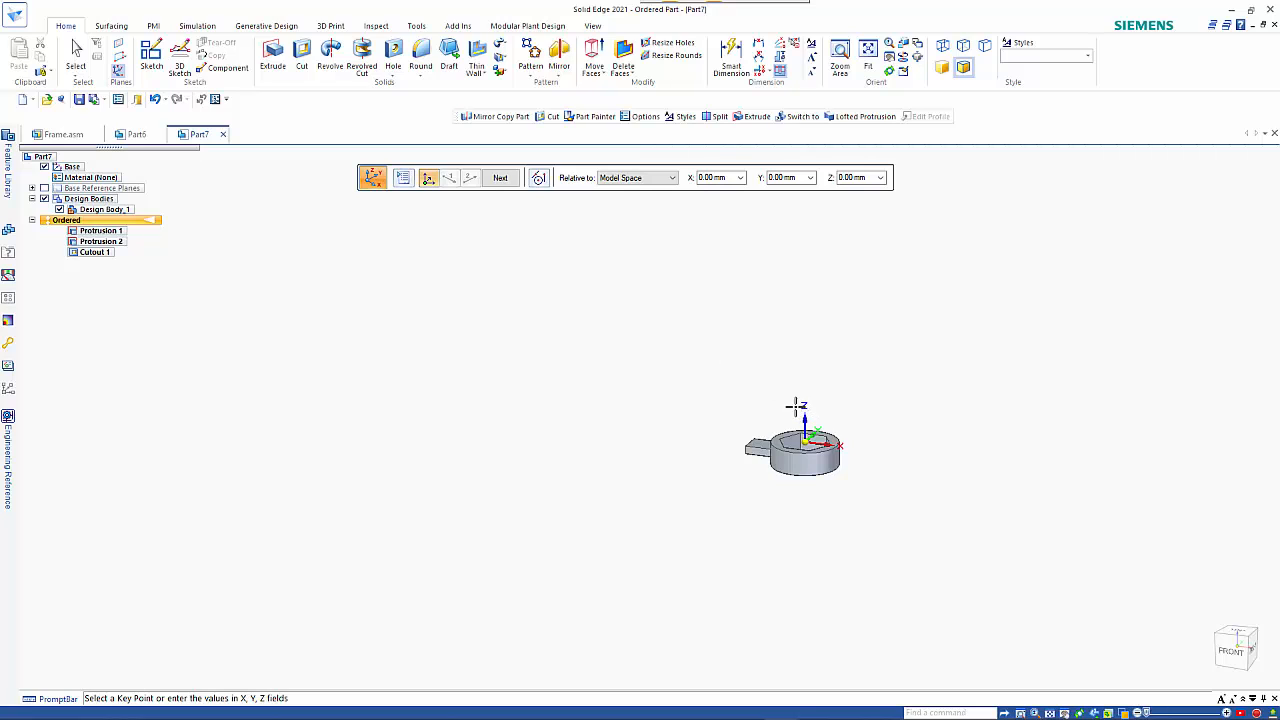
{"action": "left_click", "coordinate": [641, 180]}
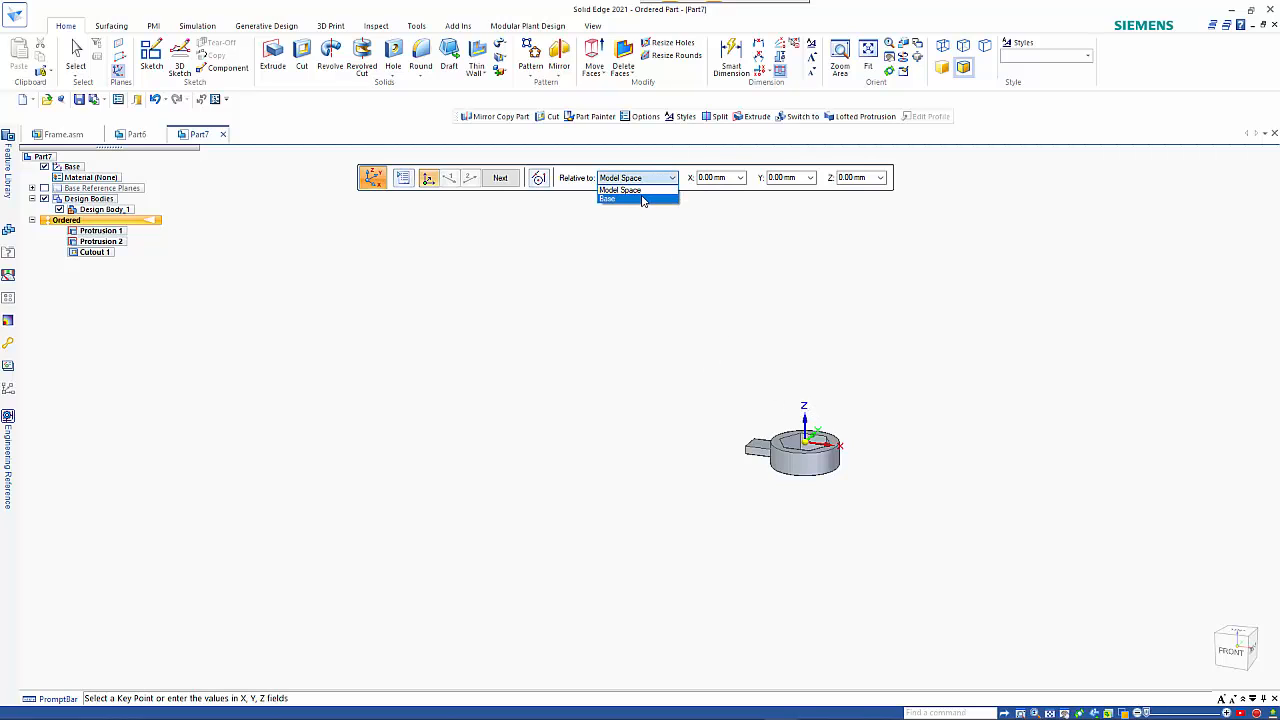
{"action": "left_click", "coordinate": [643, 199]}
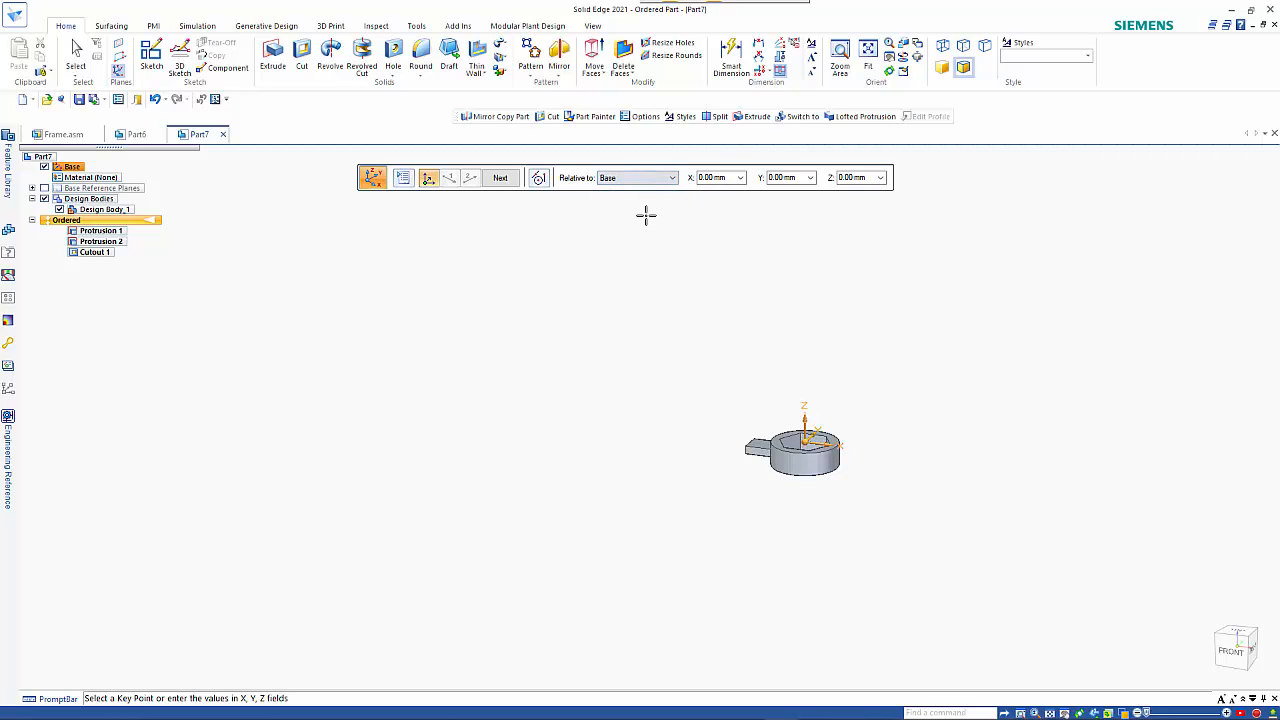
{"action": "left_click", "coordinate": [517, 186]}
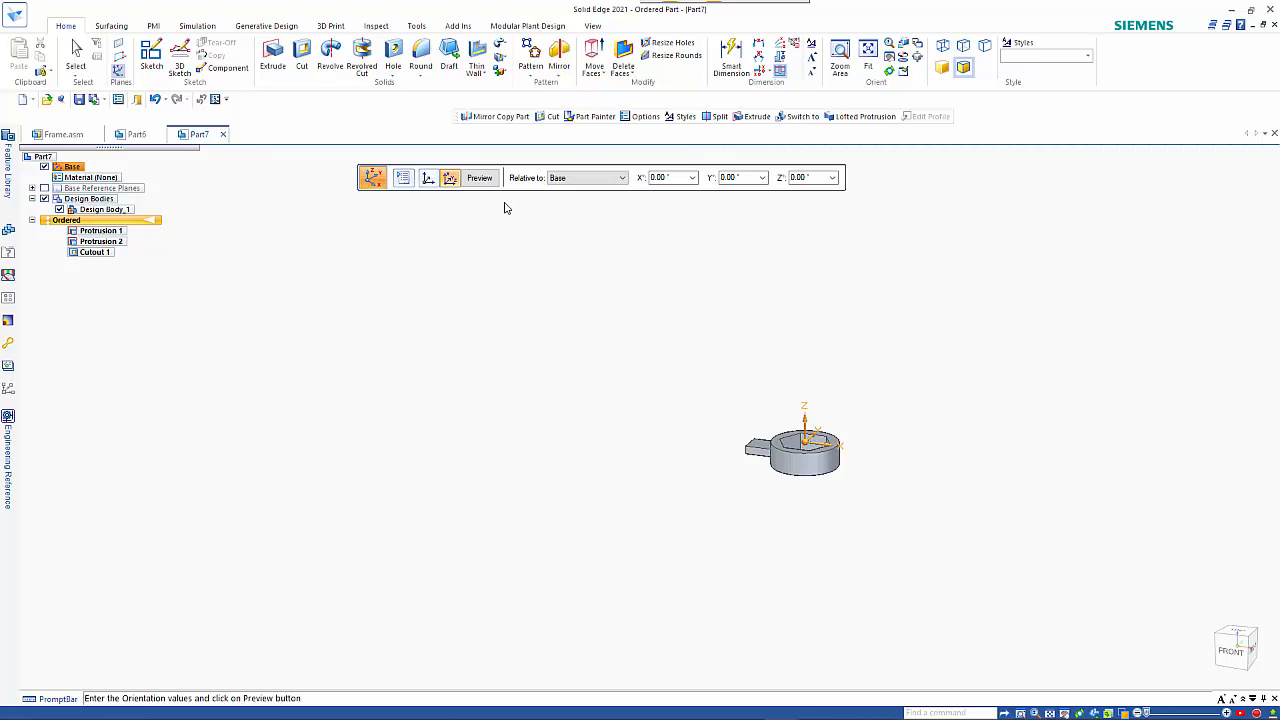
Set the new coordinate system's X orientation angle to -250° and preview it.
{"action": "left_click", "coordinate": [673, 181]}
{"action": "type", "text": "150"}
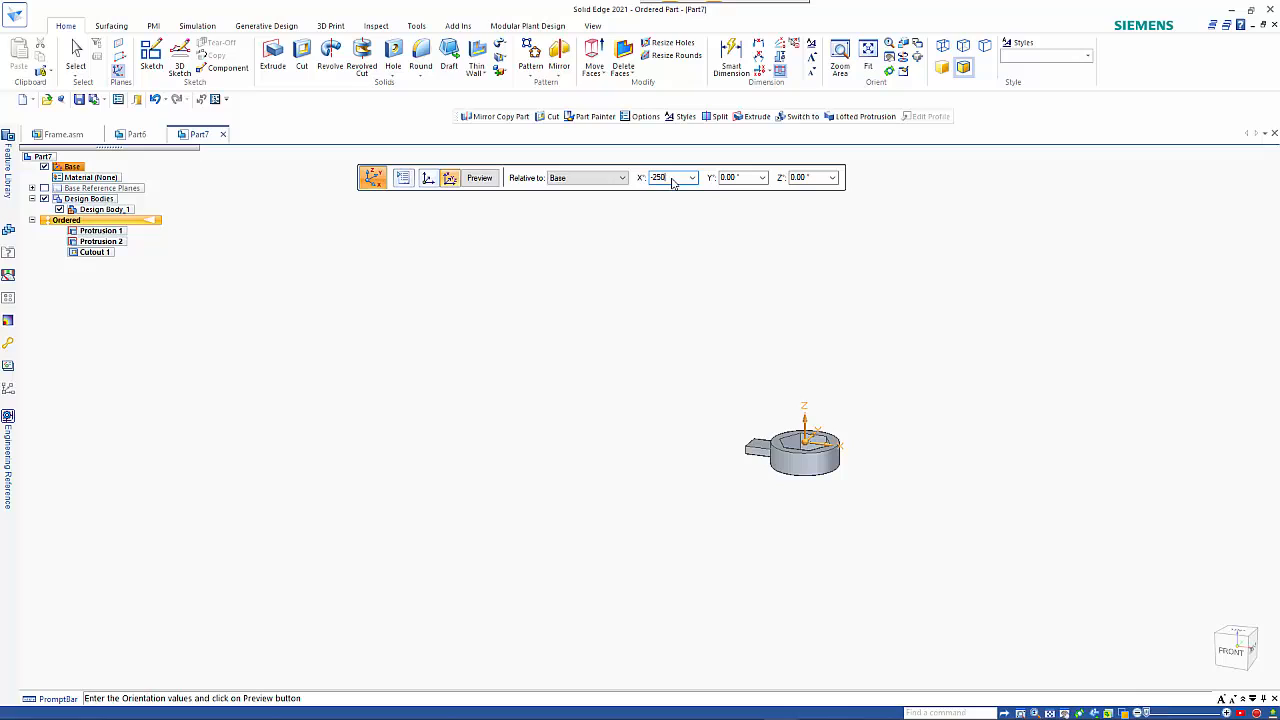
{"action": "key", "text": "Tab"}
{"action": "left_click", "coordinate": [489, 184]}
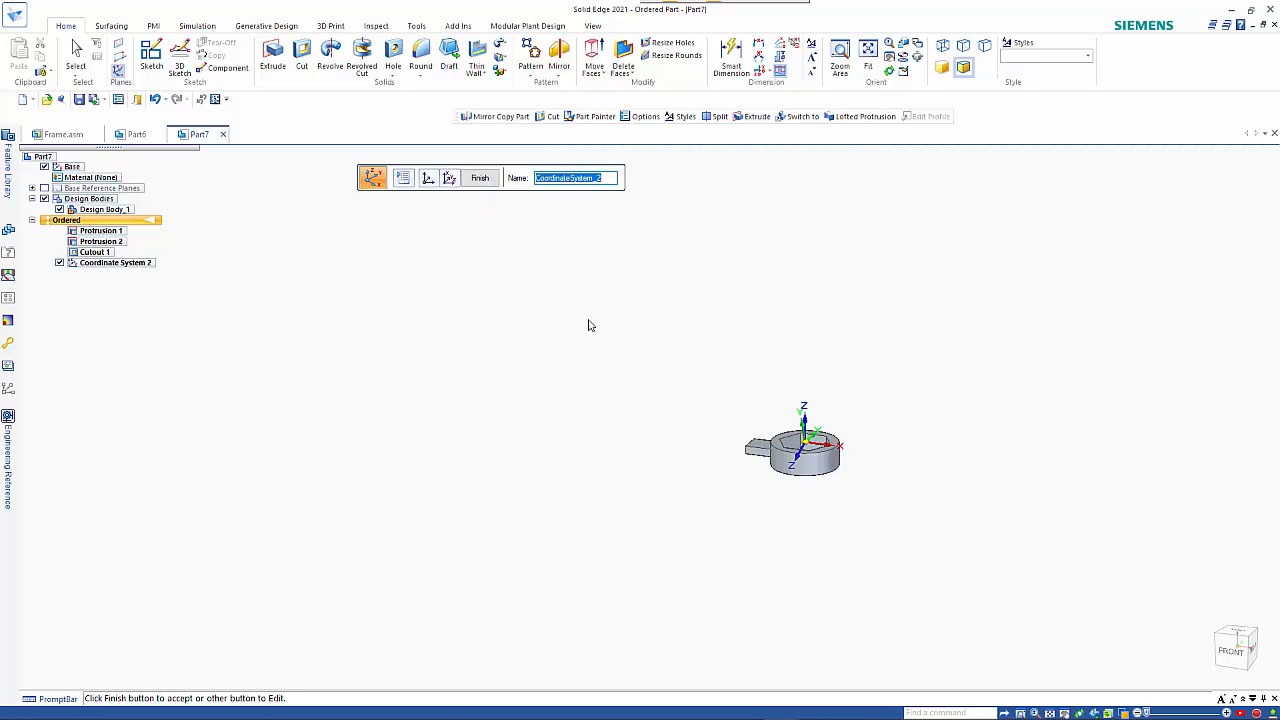
Redefine the new coordinate system's origin with an X offset of -250 mm relative to Base.
{"action": "left_click", "coordinate": [429, 178]}
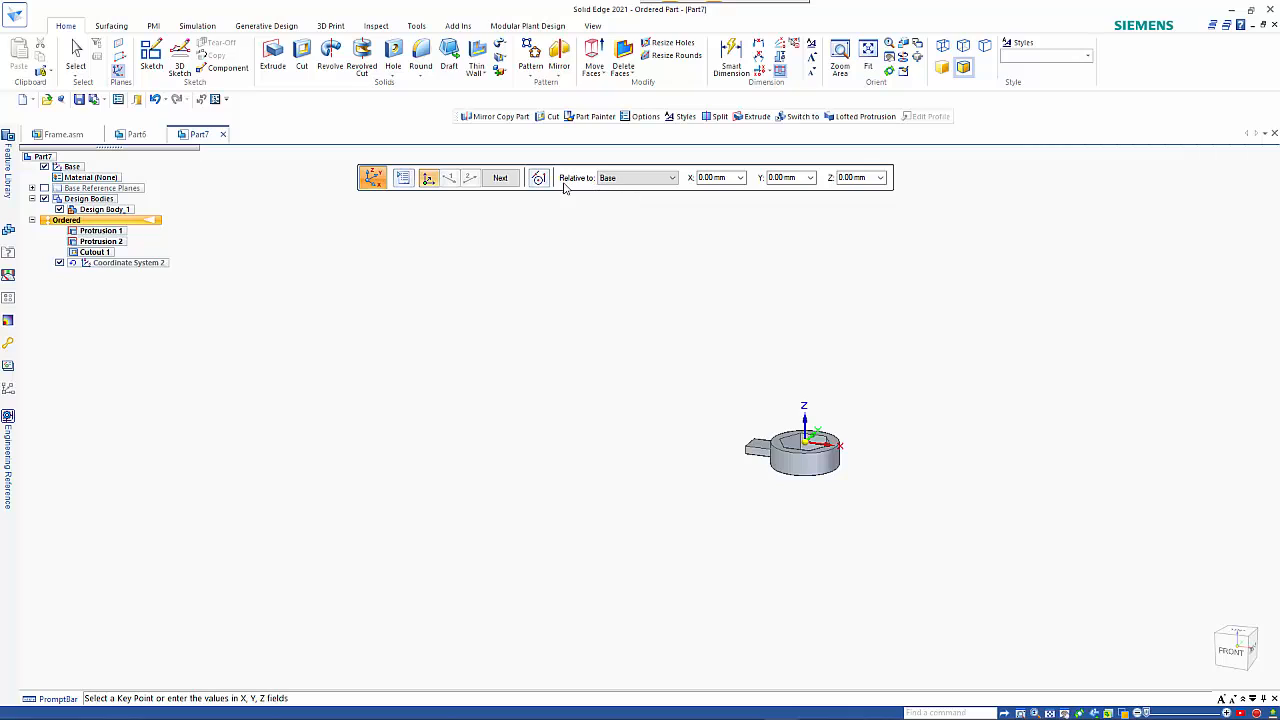
{"action": "left_click", "coordinate": [732, 182]}
{"action": "type", "text": "1"}
{"action": "key", "text": "Return"}
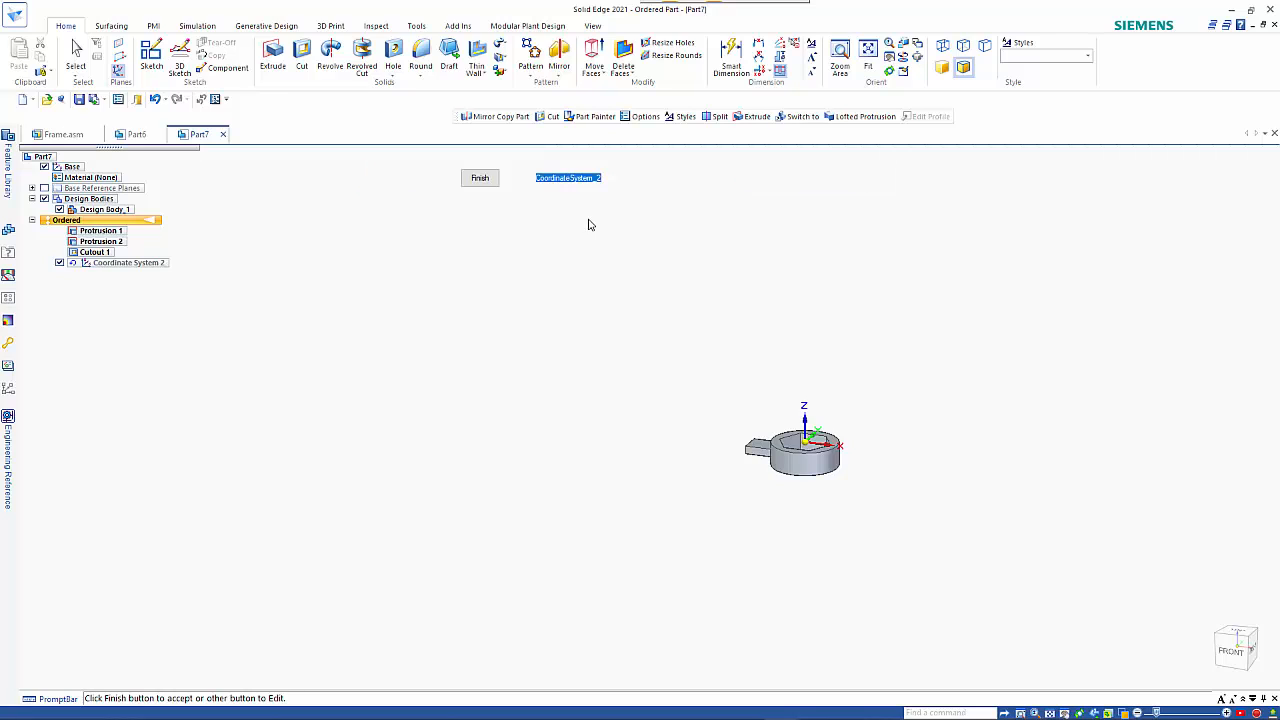
Set the new coordinate system's X orientation angle to 0° and finish the coordinate system.
{"action": "left_click", "coordinate": [451, 177]}
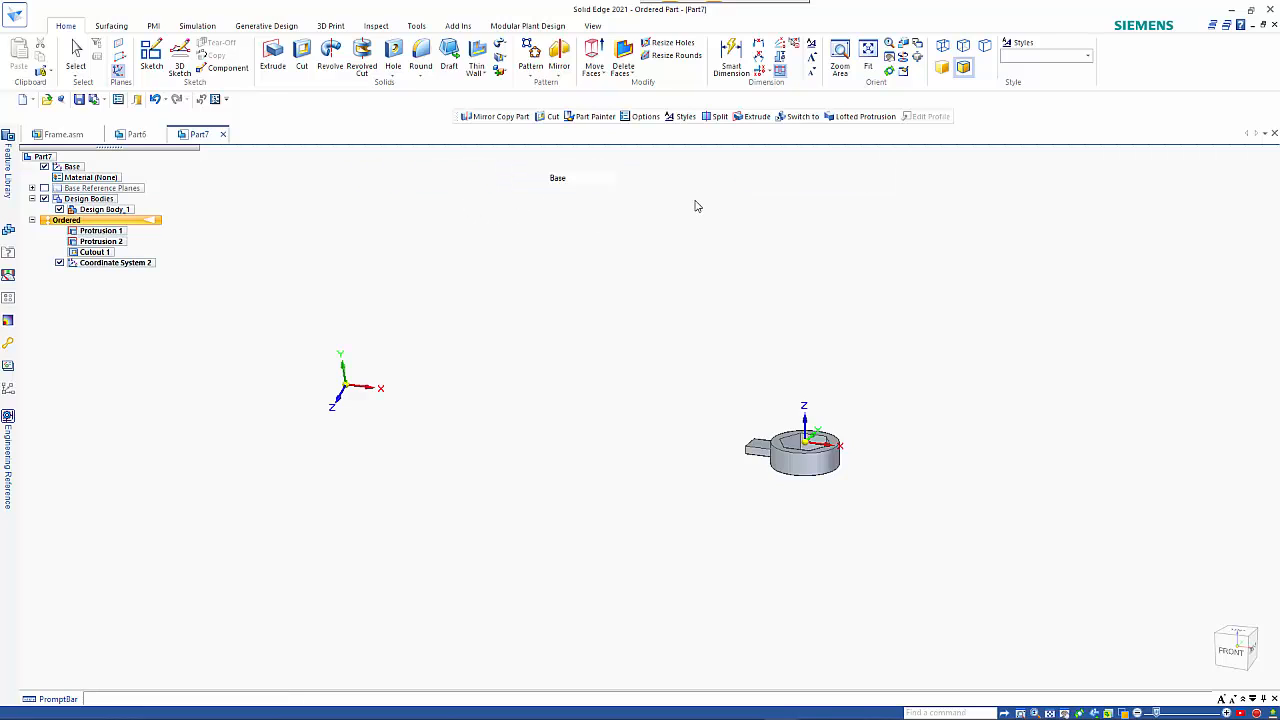
{"action": "double_click", "coordinate": [673, 179]}
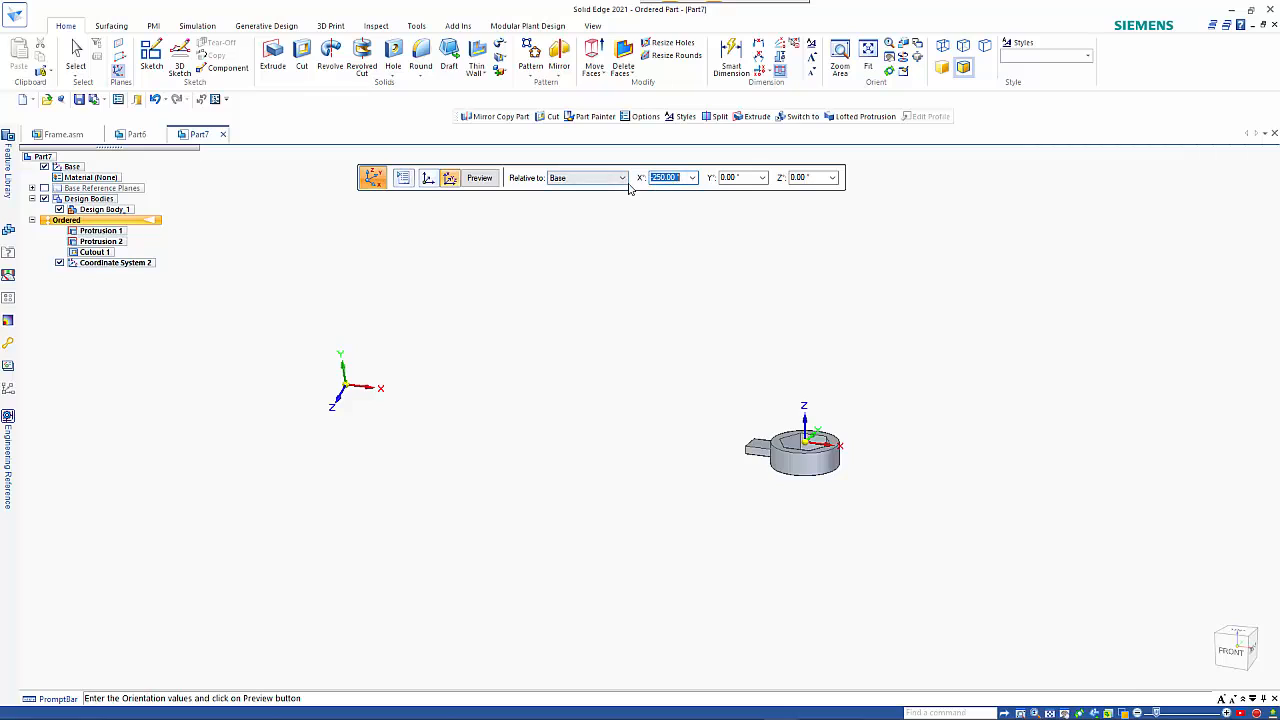
{"action": "type", "text": "0"}
{"action": "key", "text": "Return"}
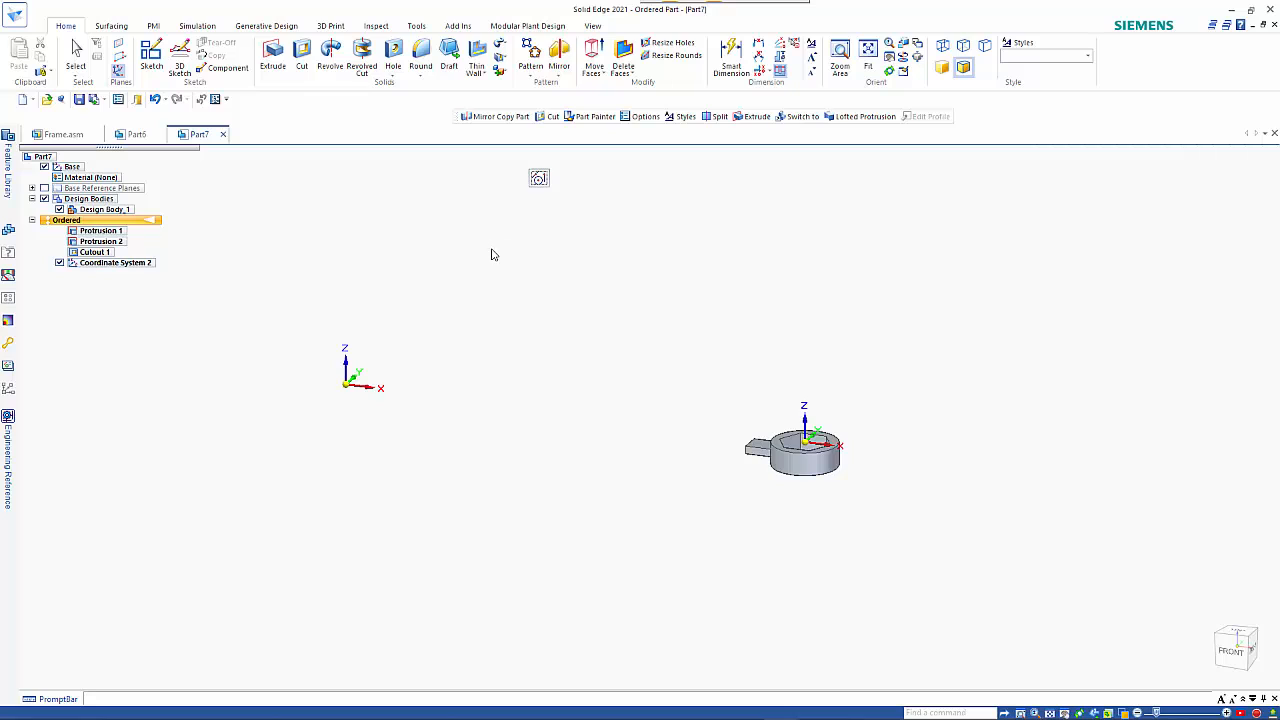
{"action": "key", "text": "Escape"}
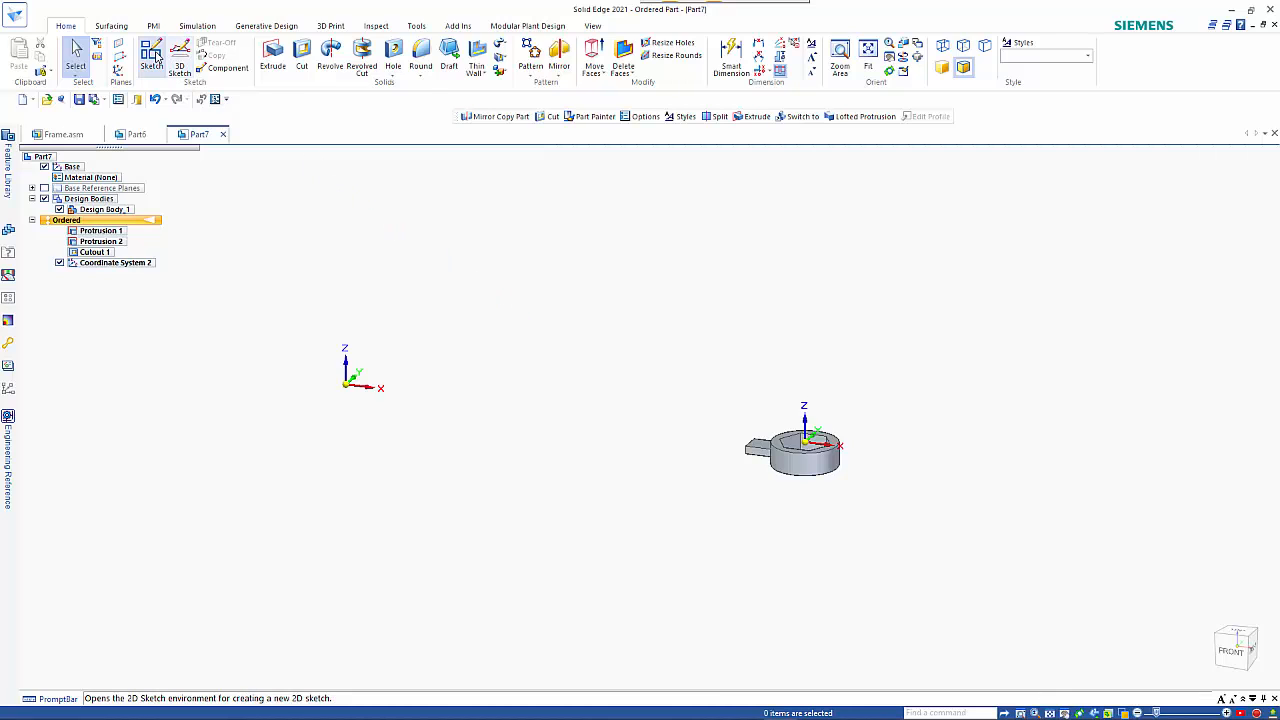
Start an extrusion on the new coordinate system's horizontal plane and sketch a 35 mm diameter circle centred on its origin.
{"action": "left_click", "coordinate": [278, 55]}
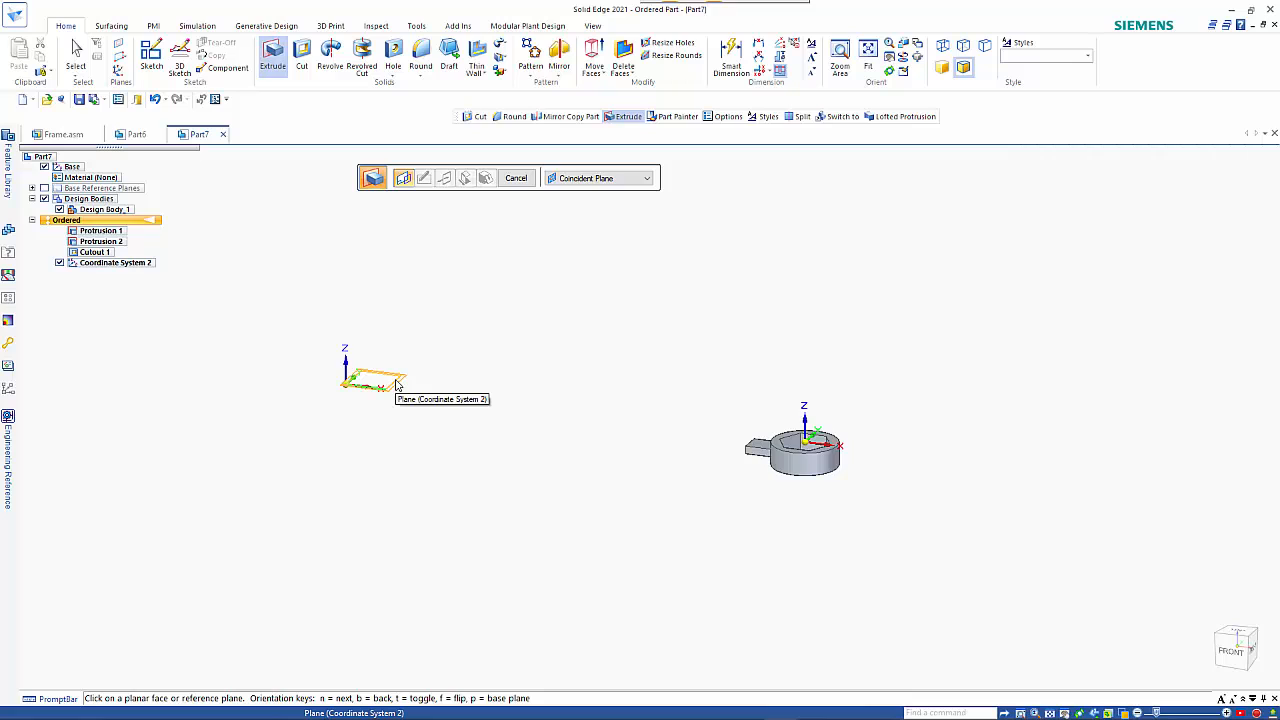
{"action": "left_click", "coordinate": [395, 385]}
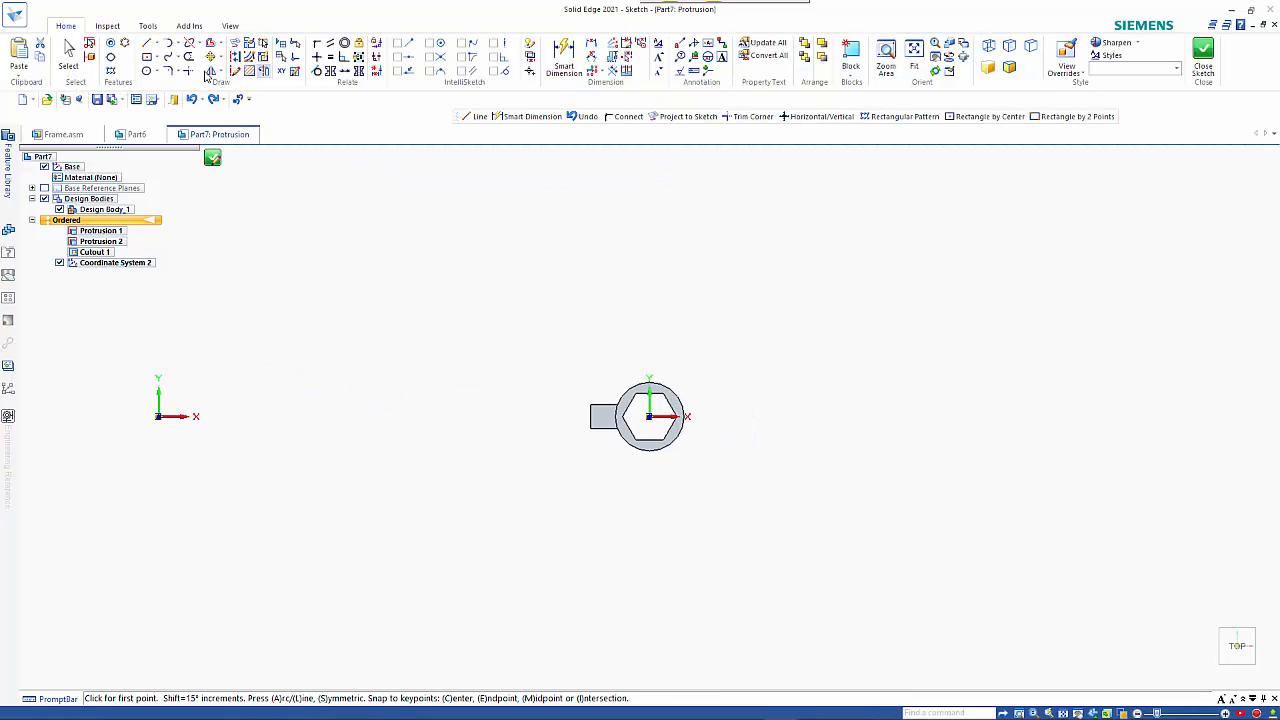
{"action": "left_click", "coordinate": [148, 72]}
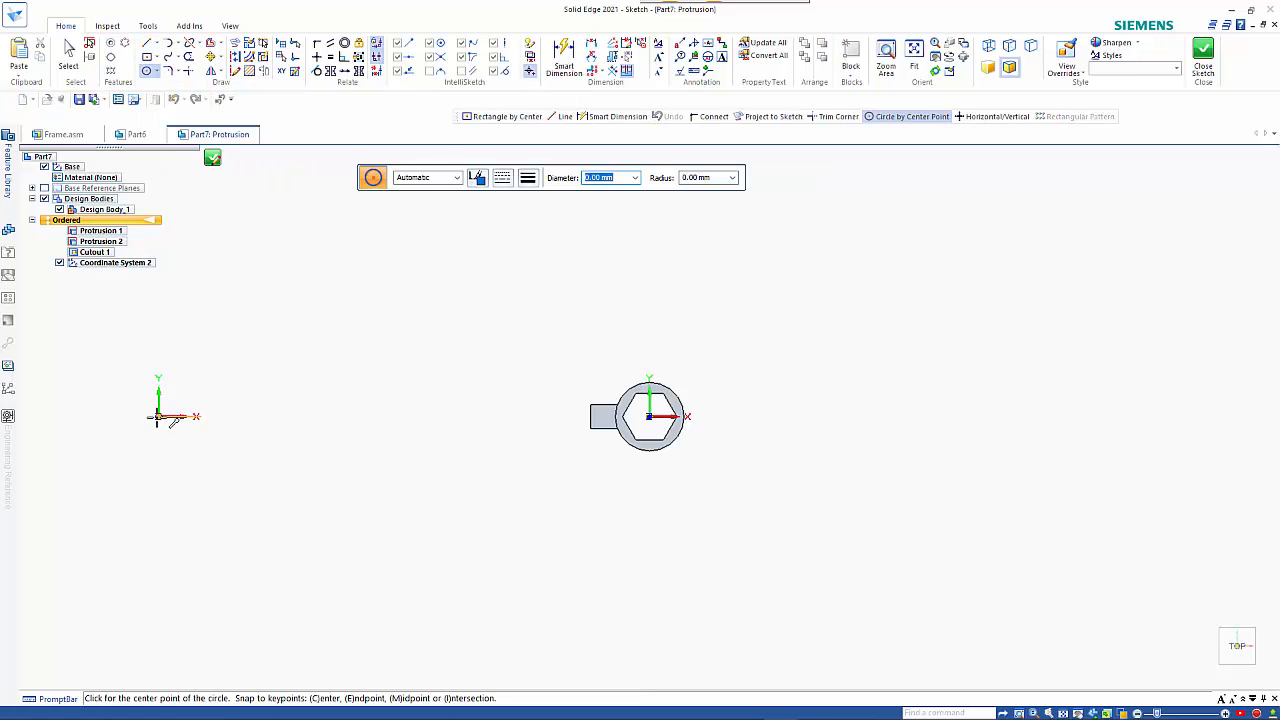
{"action": "left_click", "coordinate": [158, 416]}
{"action": "type", "text": "35"}
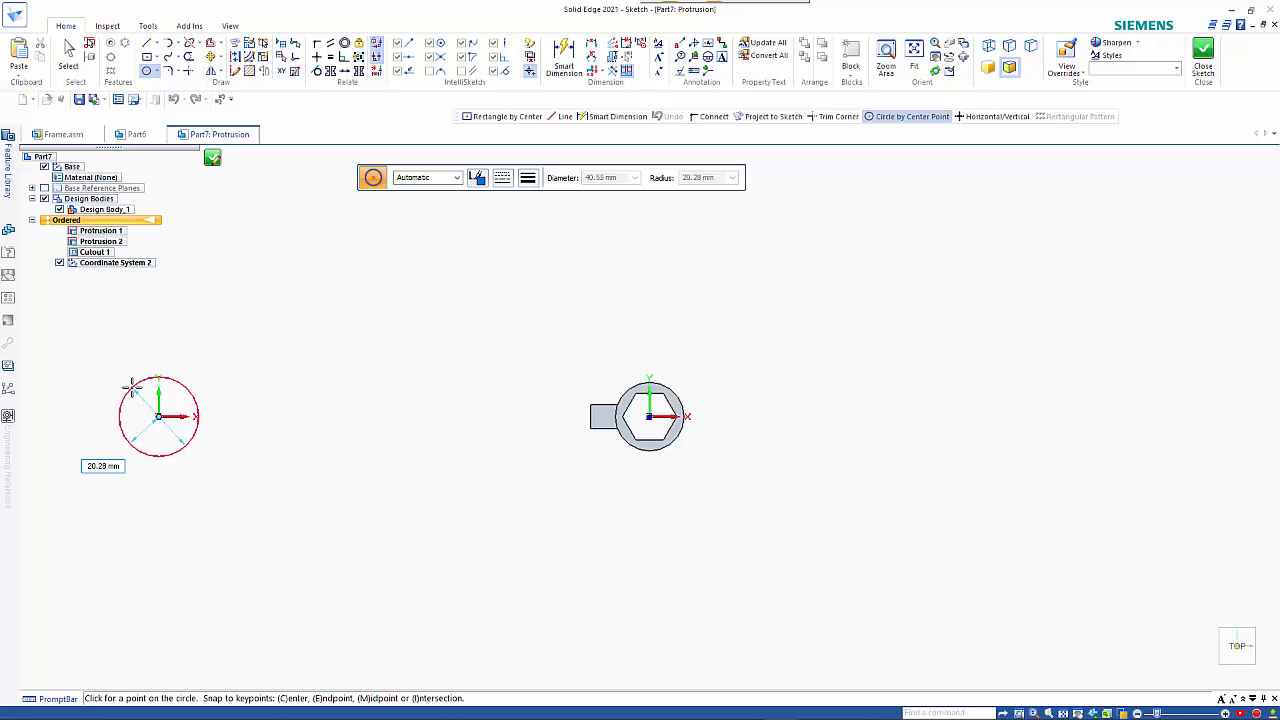
{"action": "key", "text": "Return"}
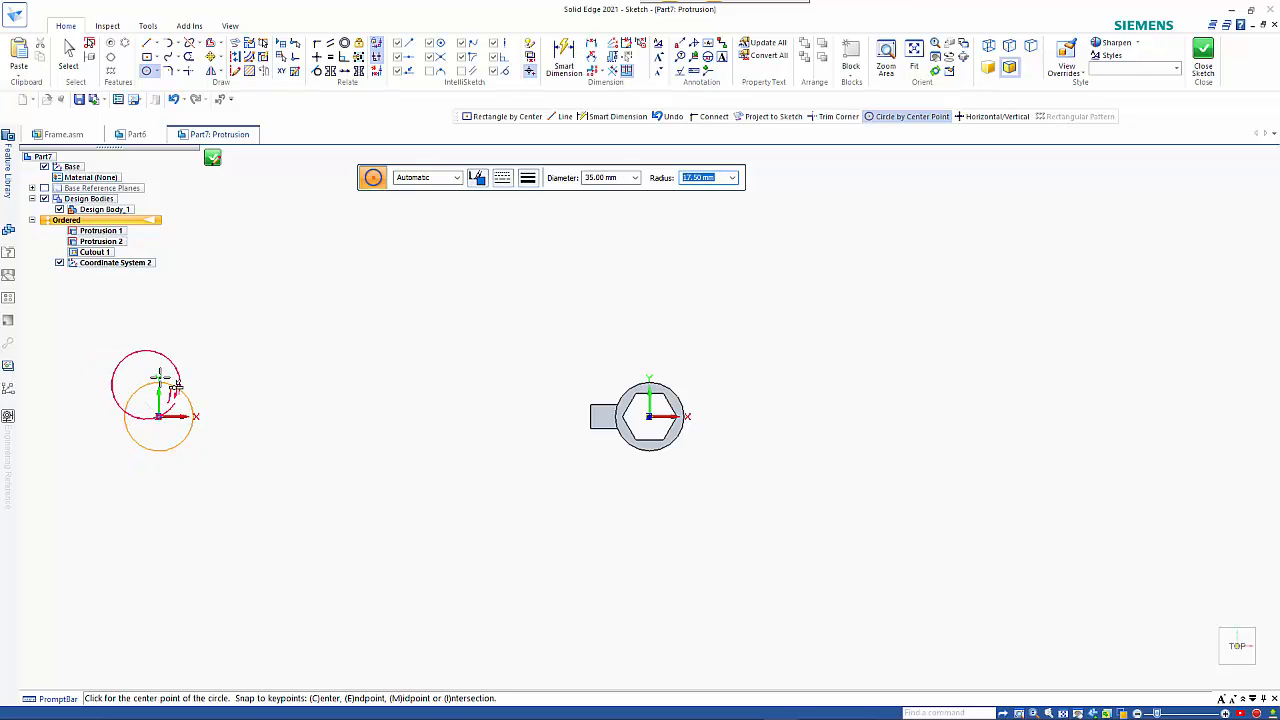
Finish the circle sketch and extrude it 12 mm downward as the second wrench head.
{"action": "left_click", "coordinate": [211, 159]}
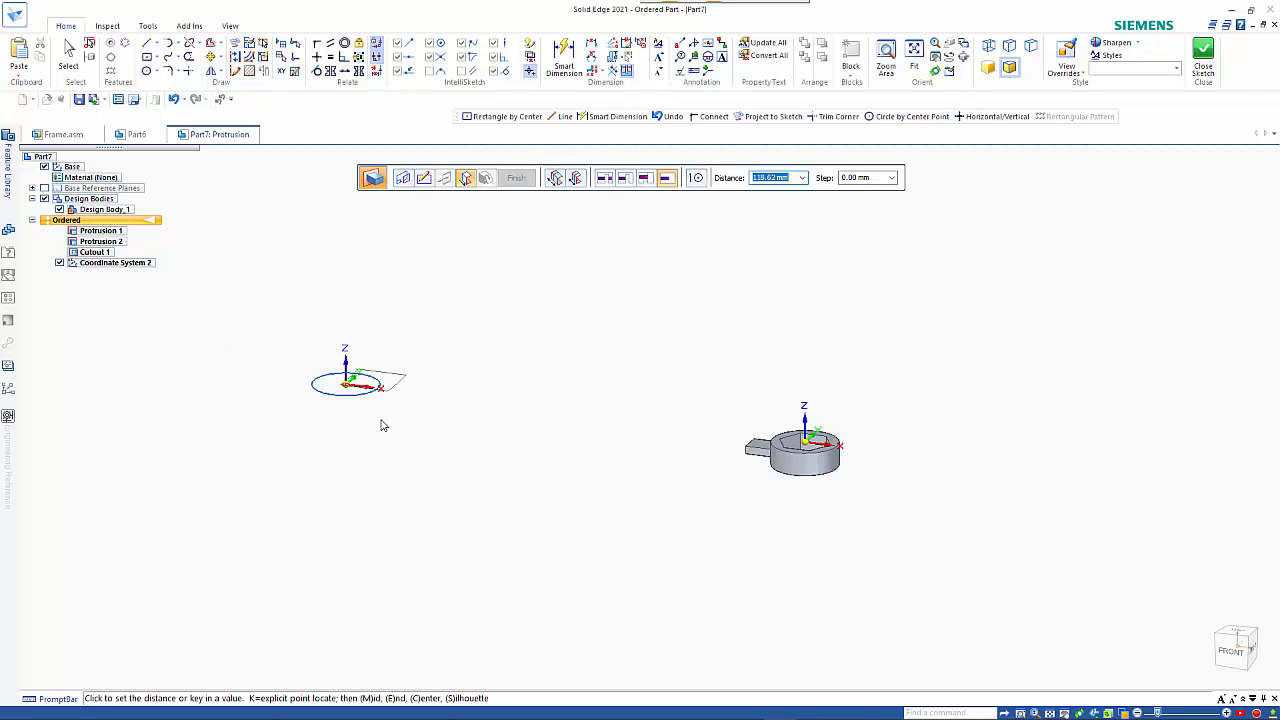
{"action": "left_click", "coordinate": [380, 430]}
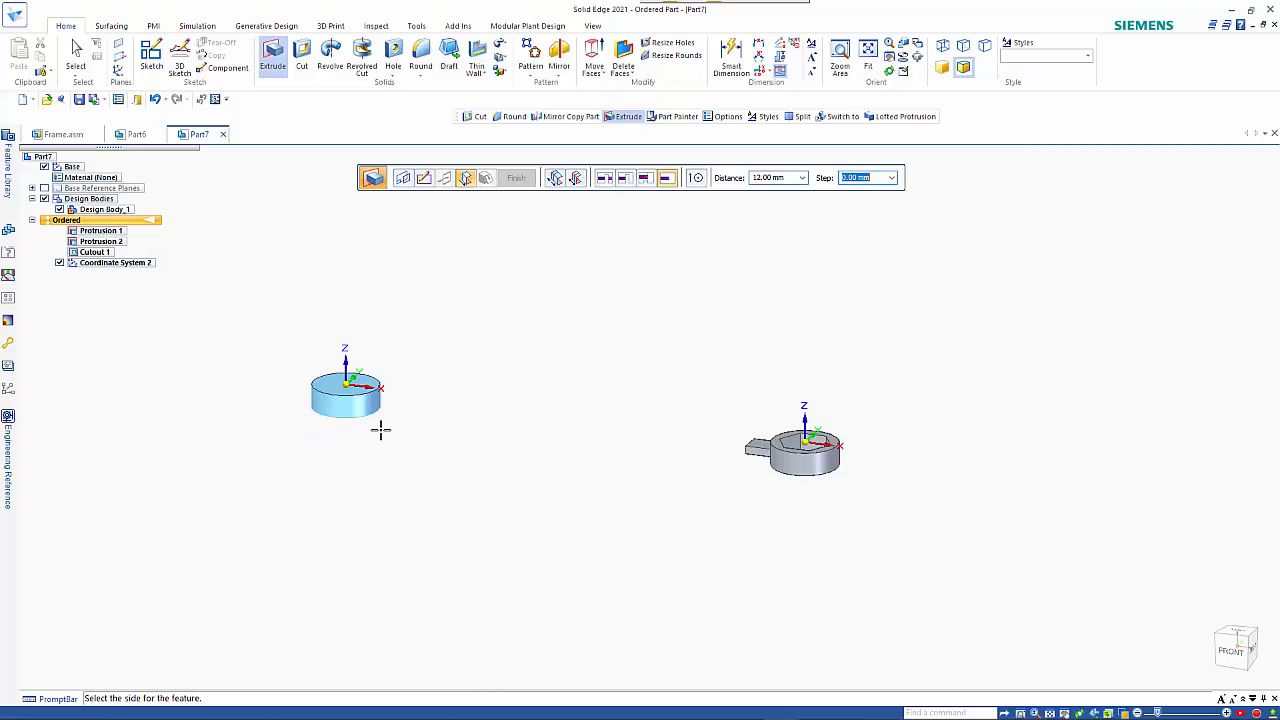
{"action": "left_click", "coordinate": [380, 430]}
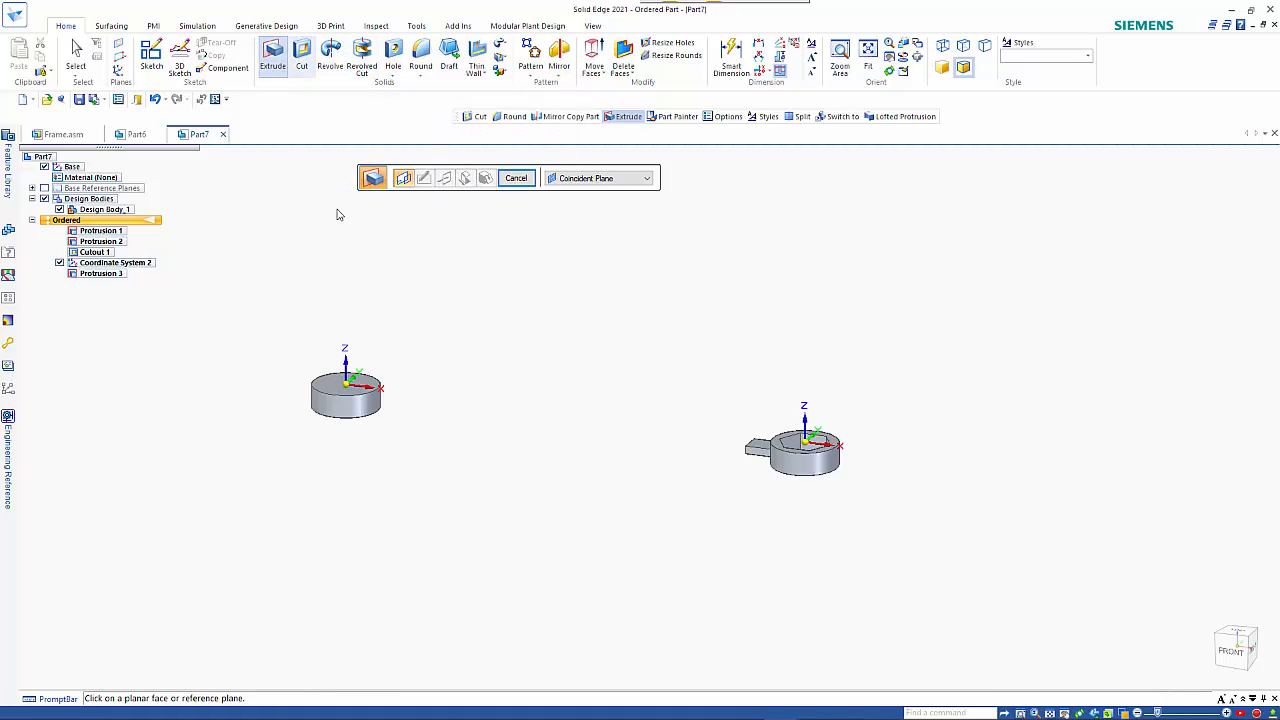
Sketch a 12 x 4 mm centred rectangle at the second head's mid-height on the new coordinate system's YZ plane.
{"action": "left_click", "coordinate": [352, 352]}
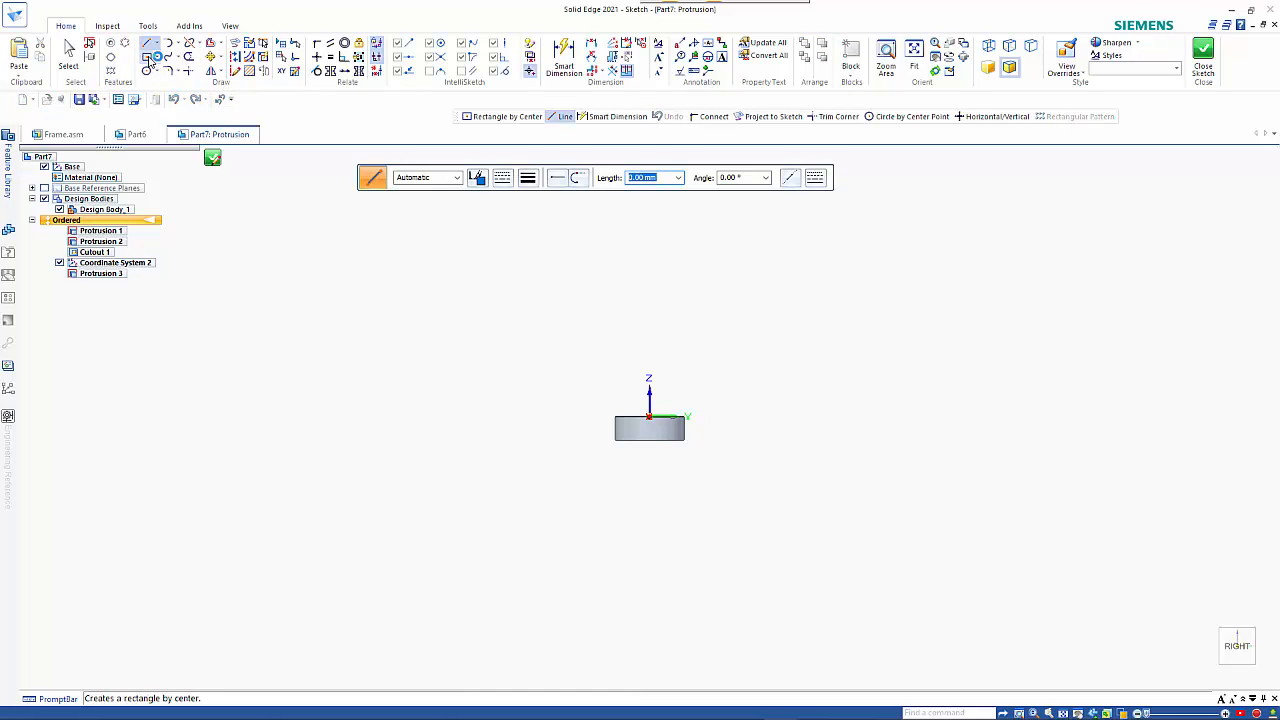
{"action": "left_click", "coordinate": [148, 59]}
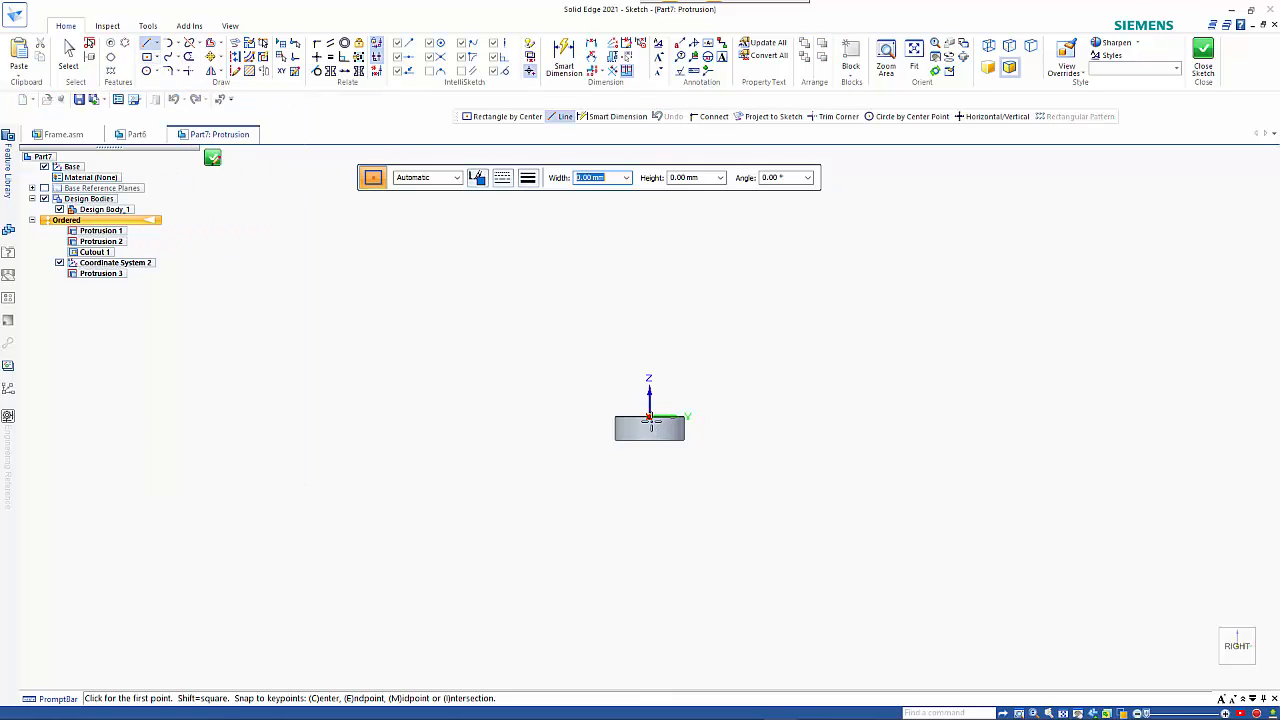
{"action": "scroll", "coordinate": [650, 421], "scroll_direction": "up", "scroll_amount": 8}
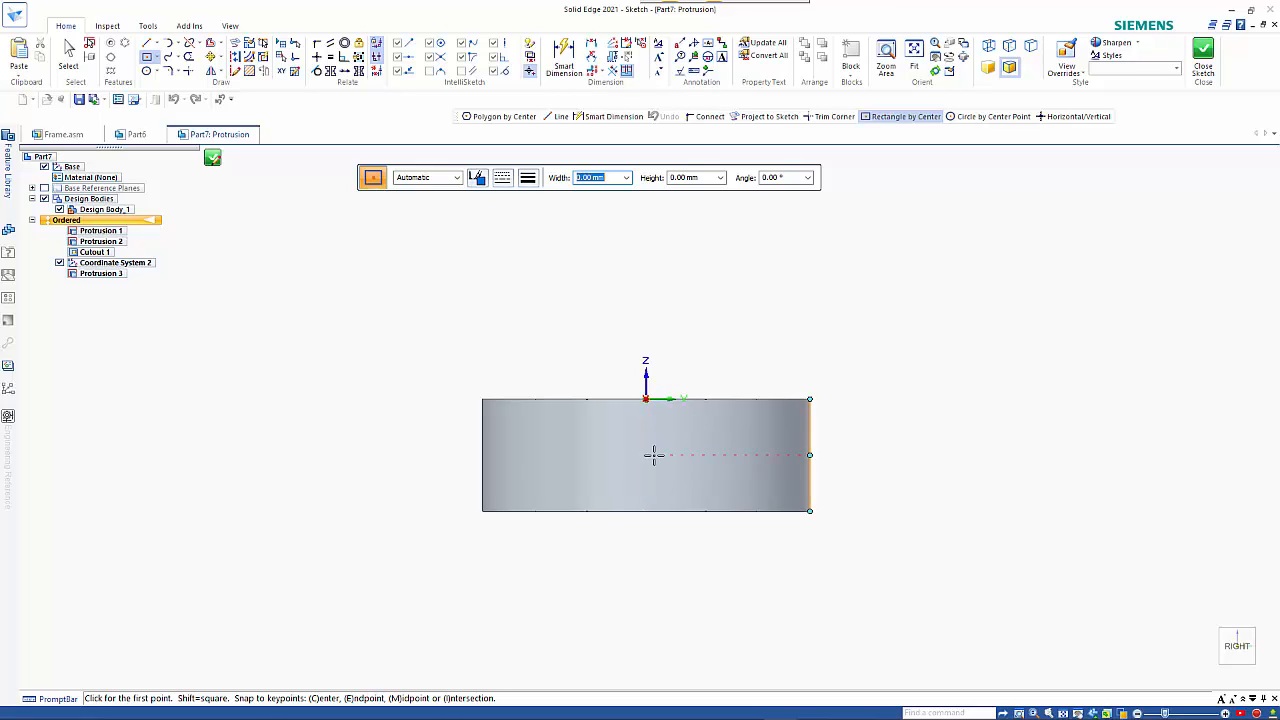
{"action": "left_click", "coordinate": [645, 455]}
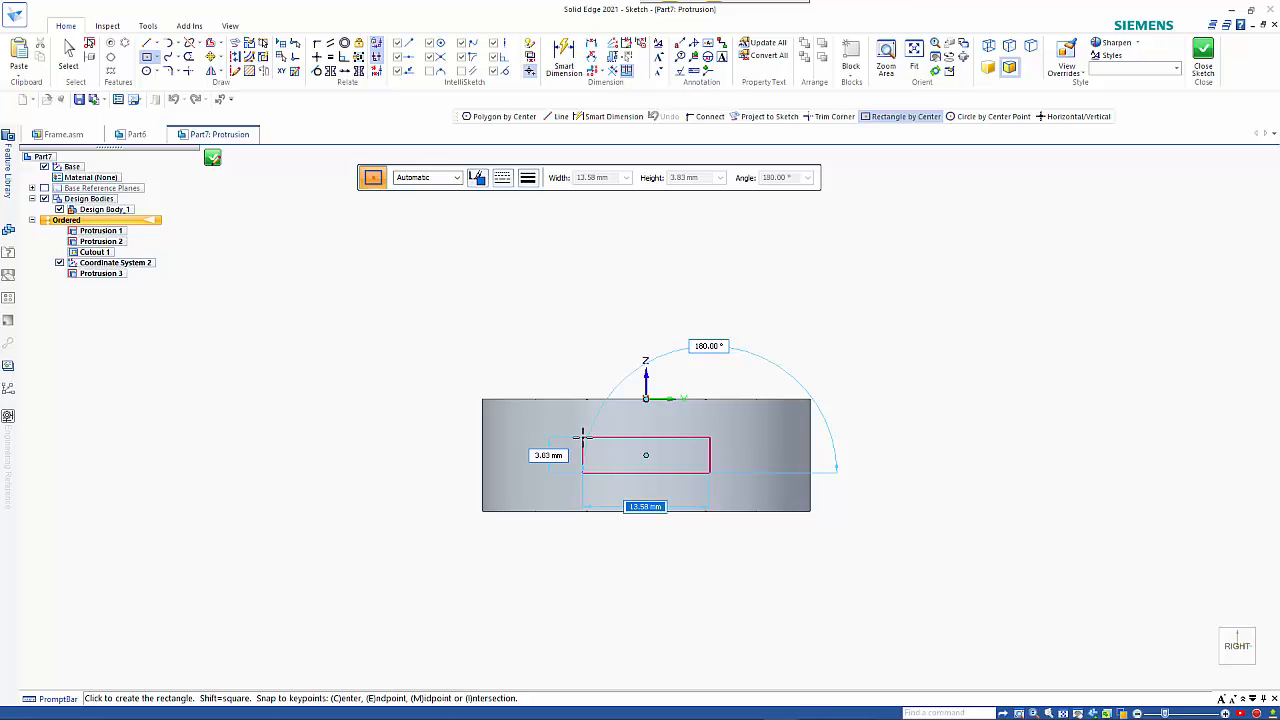
{"action": "type", "text": "12"}
{"action": "key", "text": "Tab"}
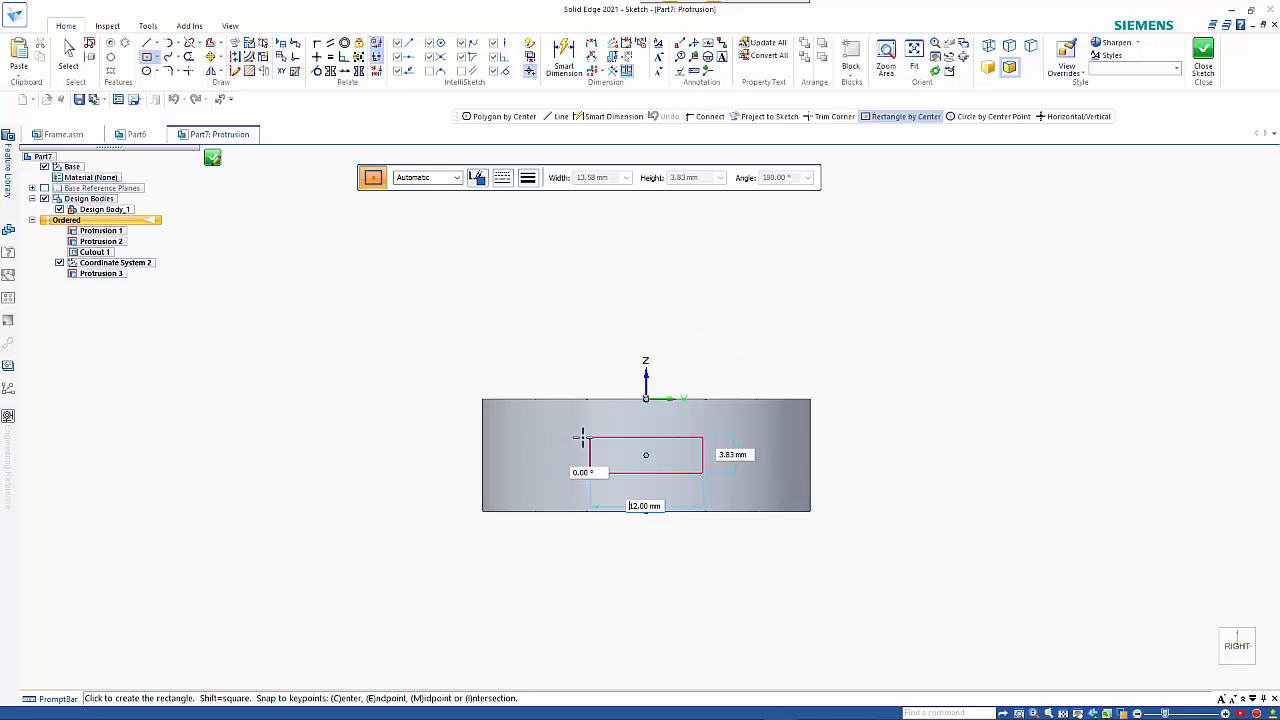
{"action": "key", "text": "Tab"}
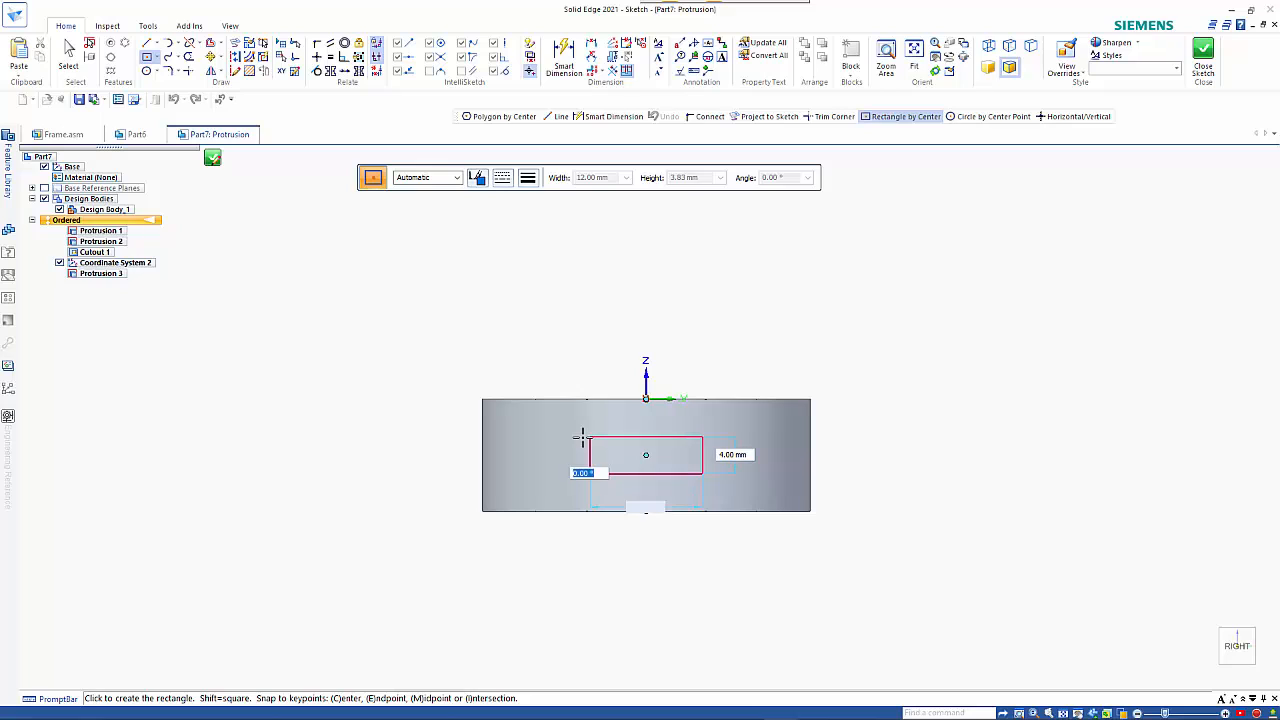
{"action": "key", "text": "Return"}
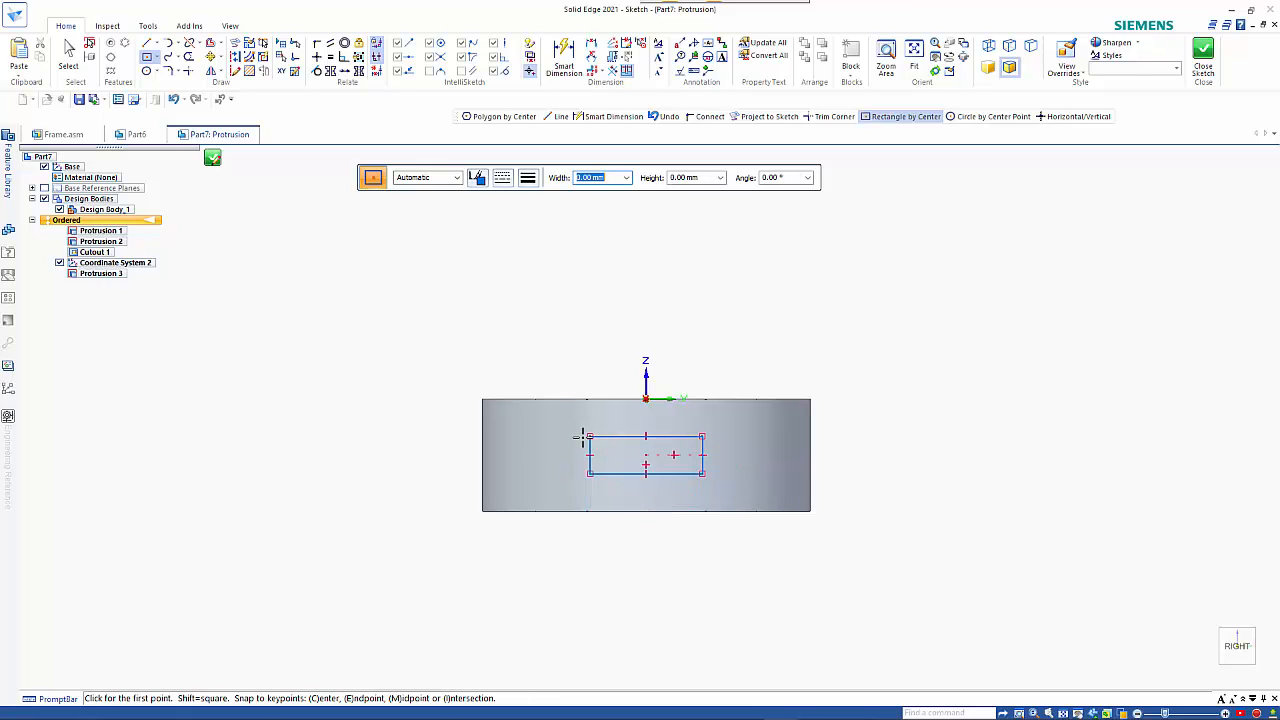
Extrude the rectangle 30 mm toward the first head as a handle stub.
{"action": "left_click", "coordinate": [212, 159]}
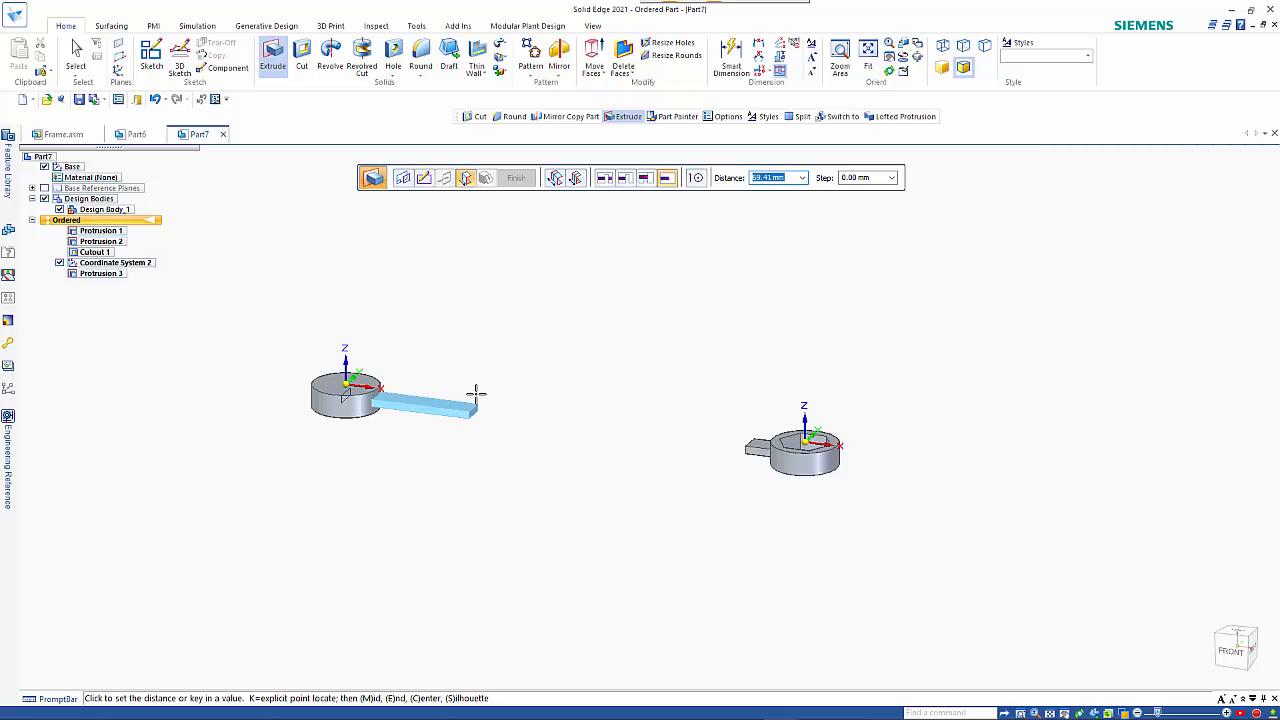
{"action": "type", "text": "30"}
{"action": "key", "text": "Return"}
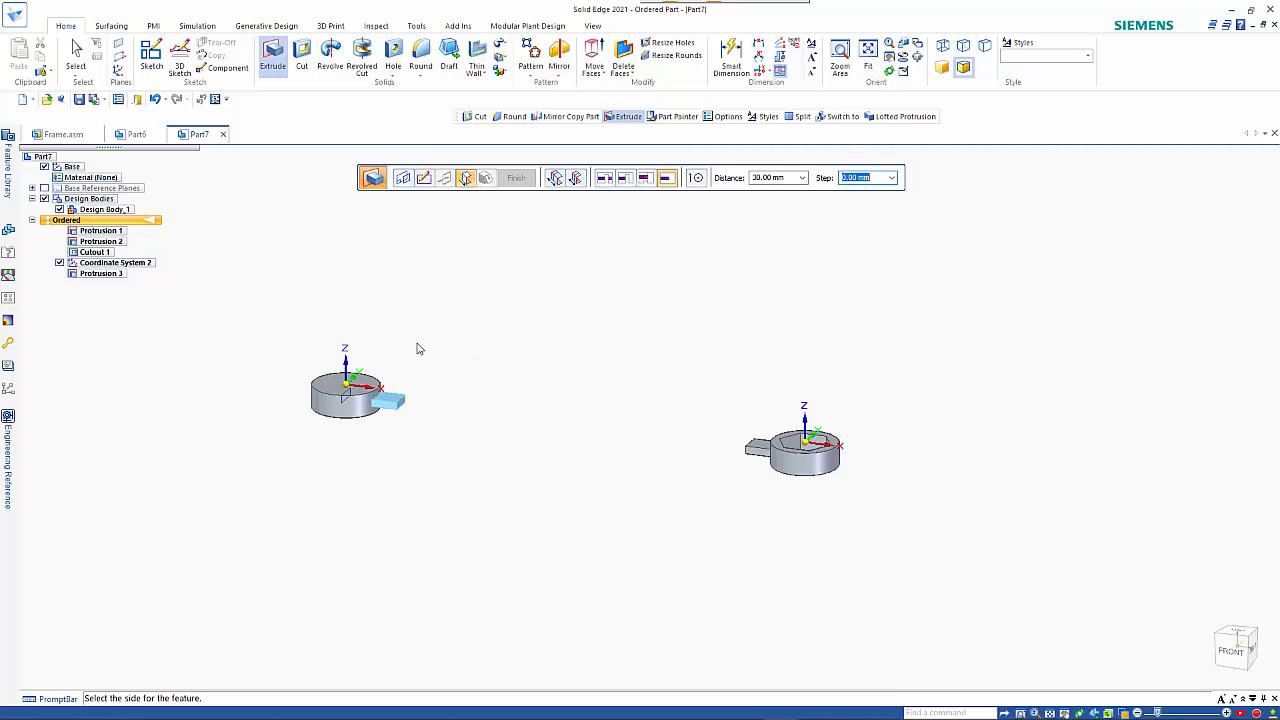
{"action": "left_click", "coordinate": [495, 417]}
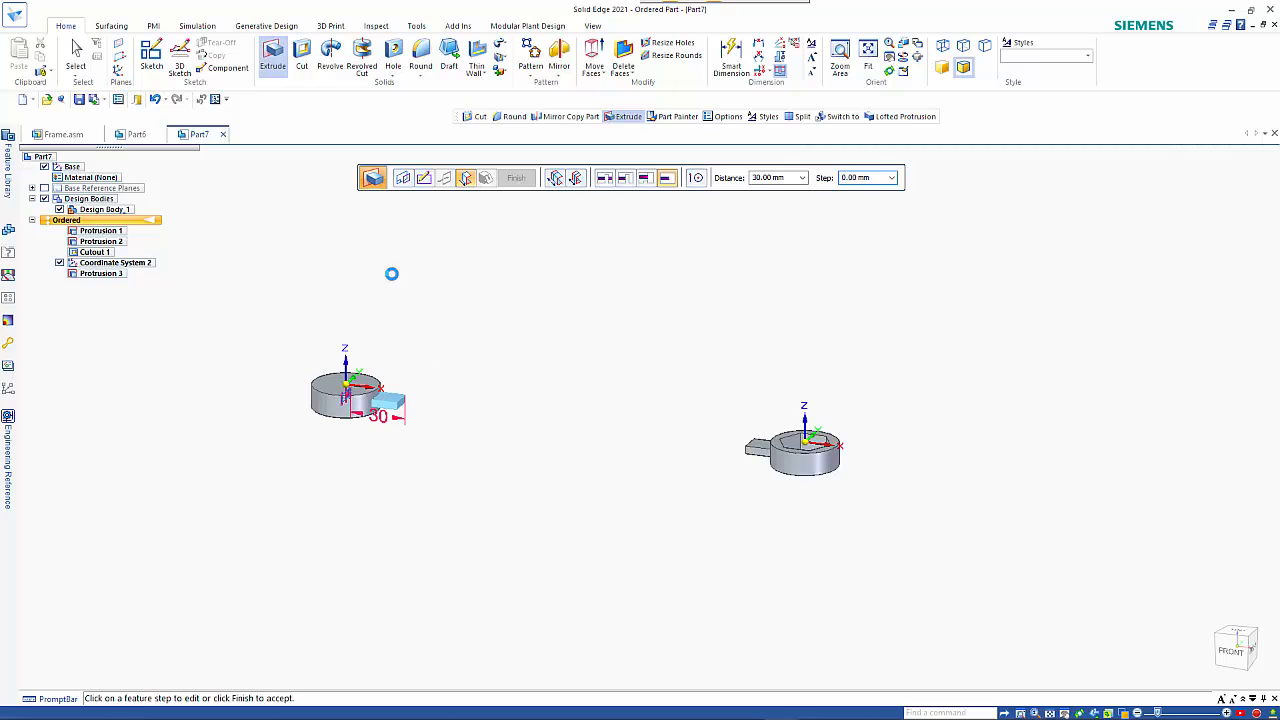
Cut a hexagonal opening through the second head from an origin-centred six-sided polygon with a 12 mm distance at 90°.
{"action": "left_click", "coordinate": [303, 56]}
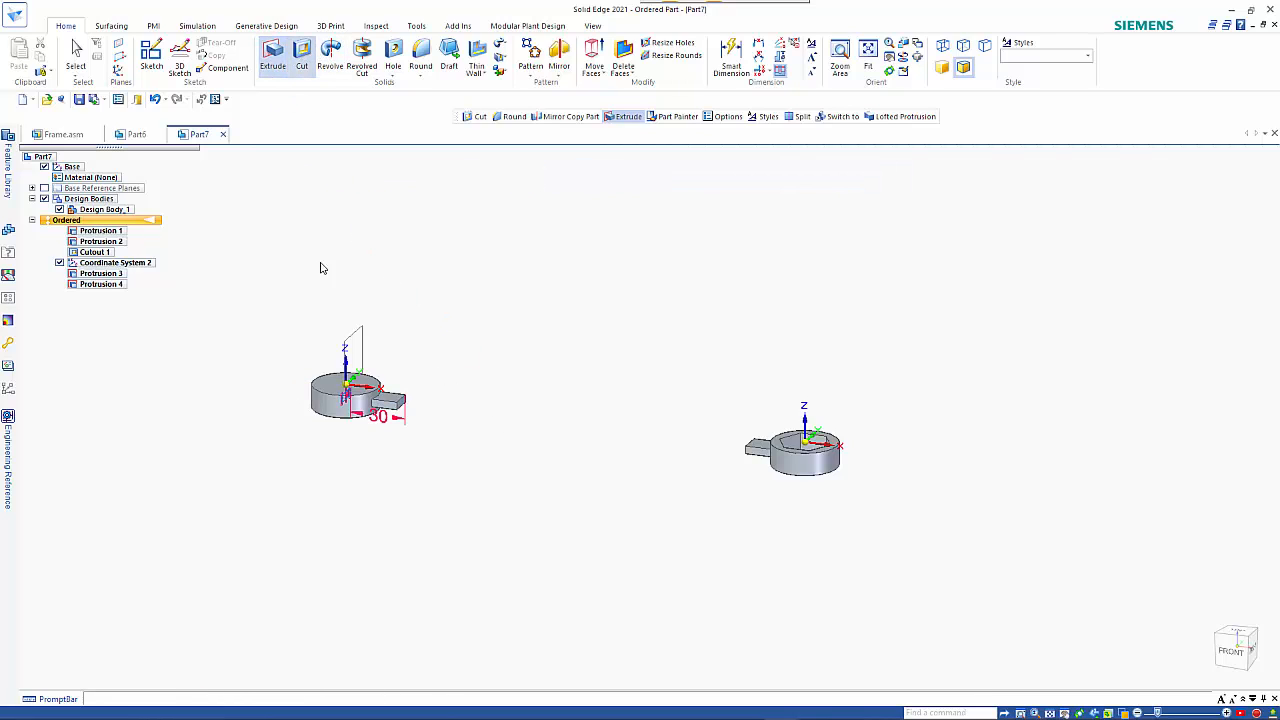
{"action": "left_click", "coordinate": [378, 386]}
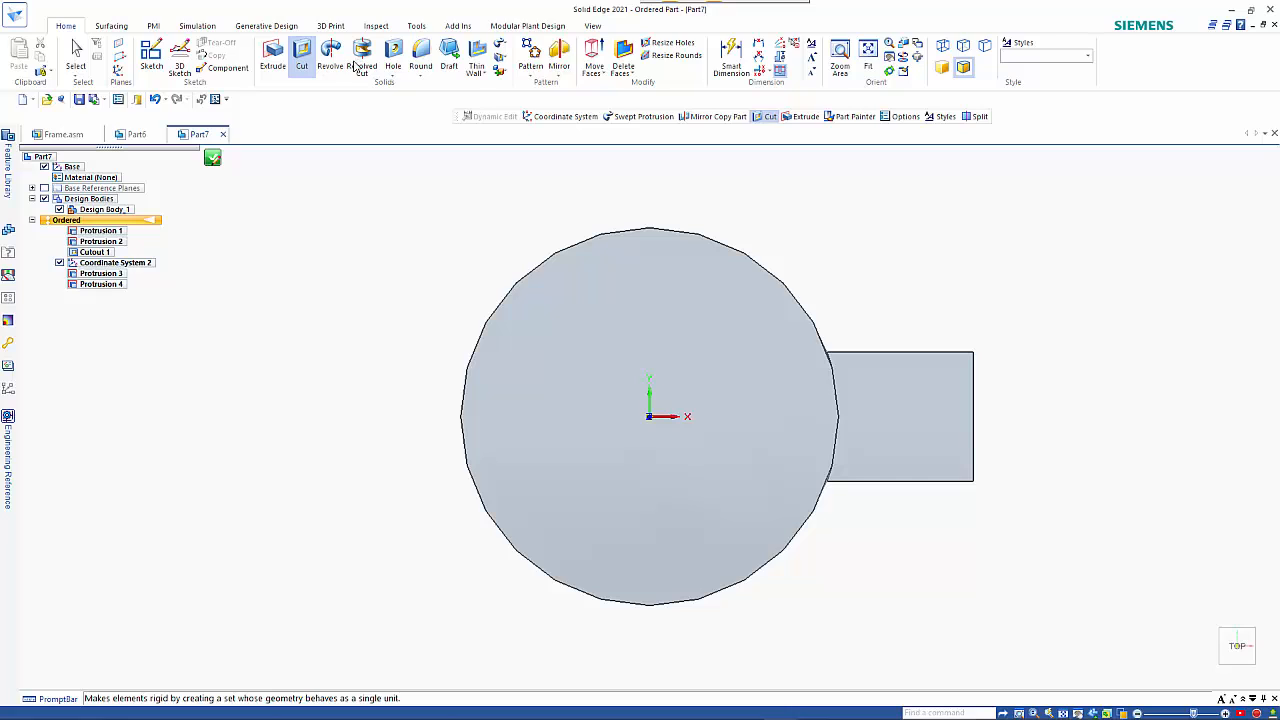
{"action": "left_click", "coordinate": [157, 58]}
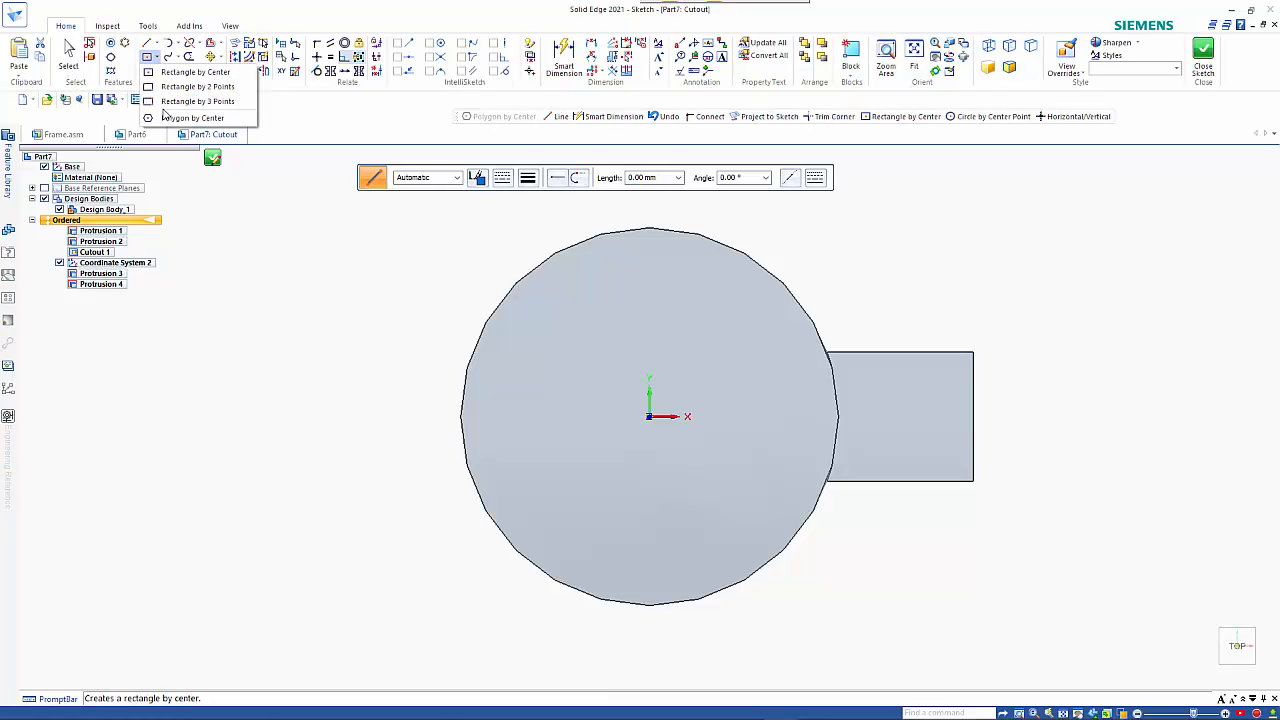
{"action": "left_click", "coordinate": [165, 118]}
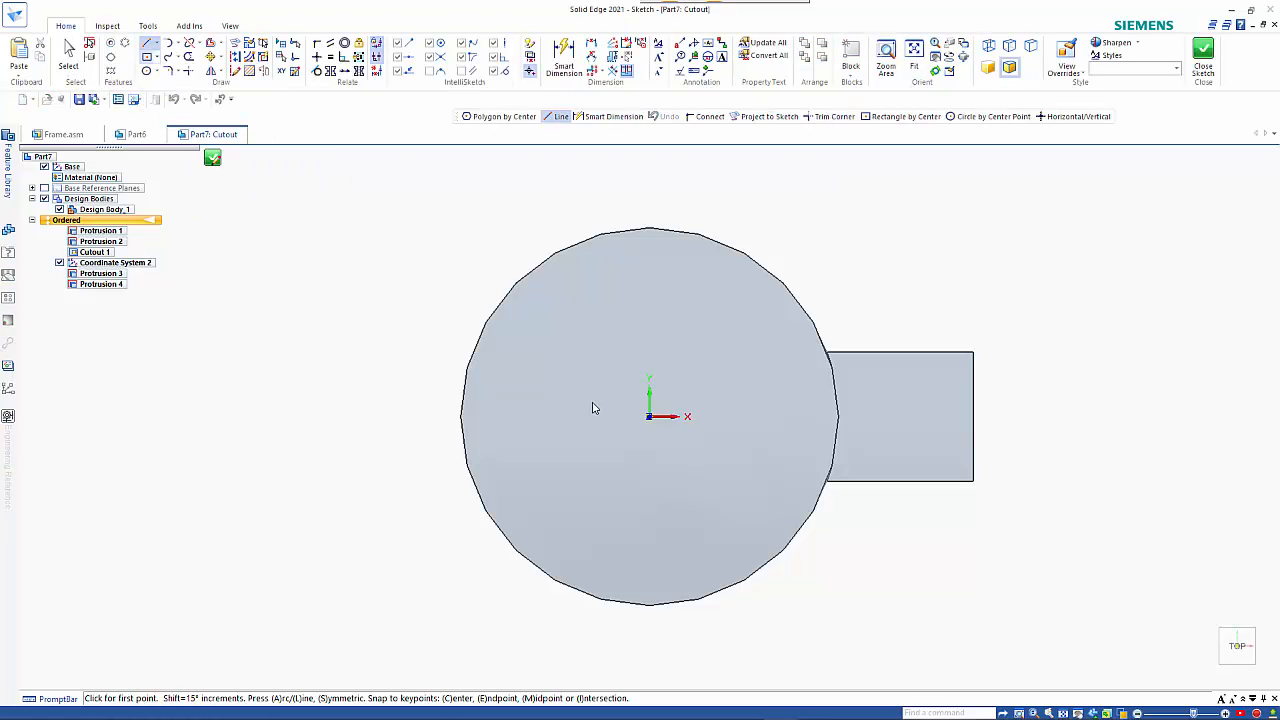
{"action": "left_click", "coordinate": [647, 410]}
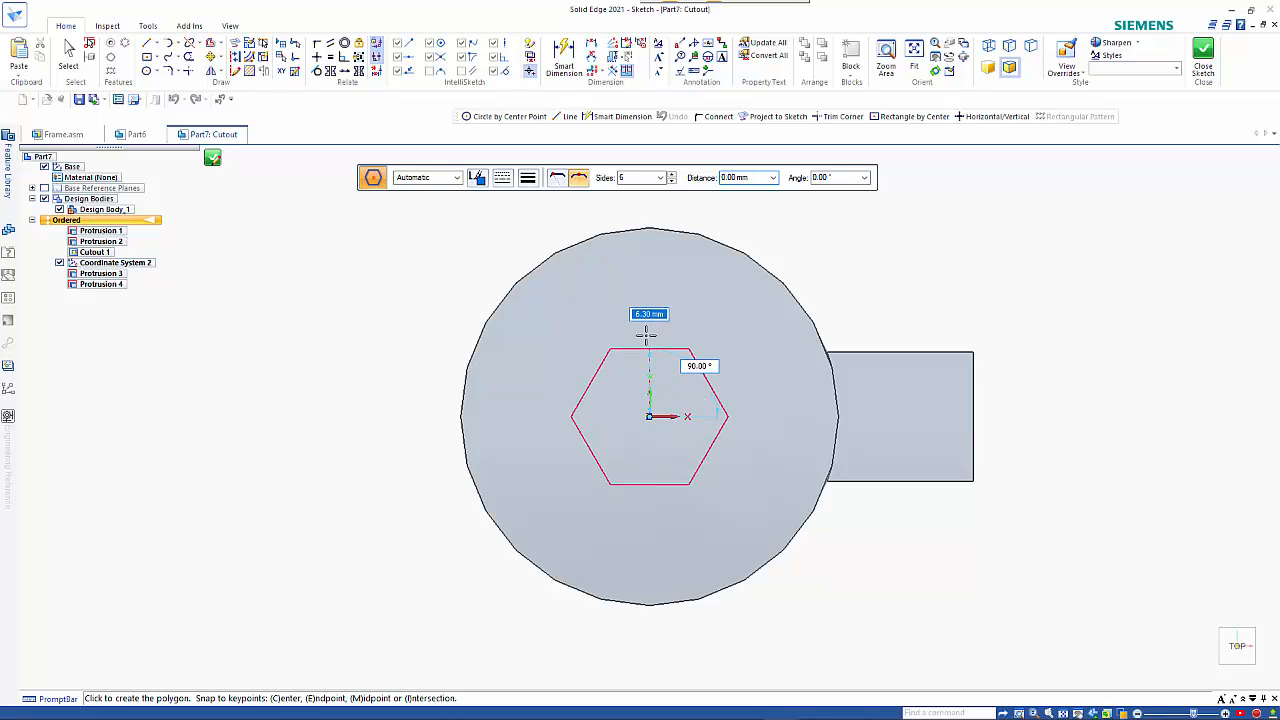
{"action": "type", "text": "12"}
{"action": "key", "text": "Tab"}
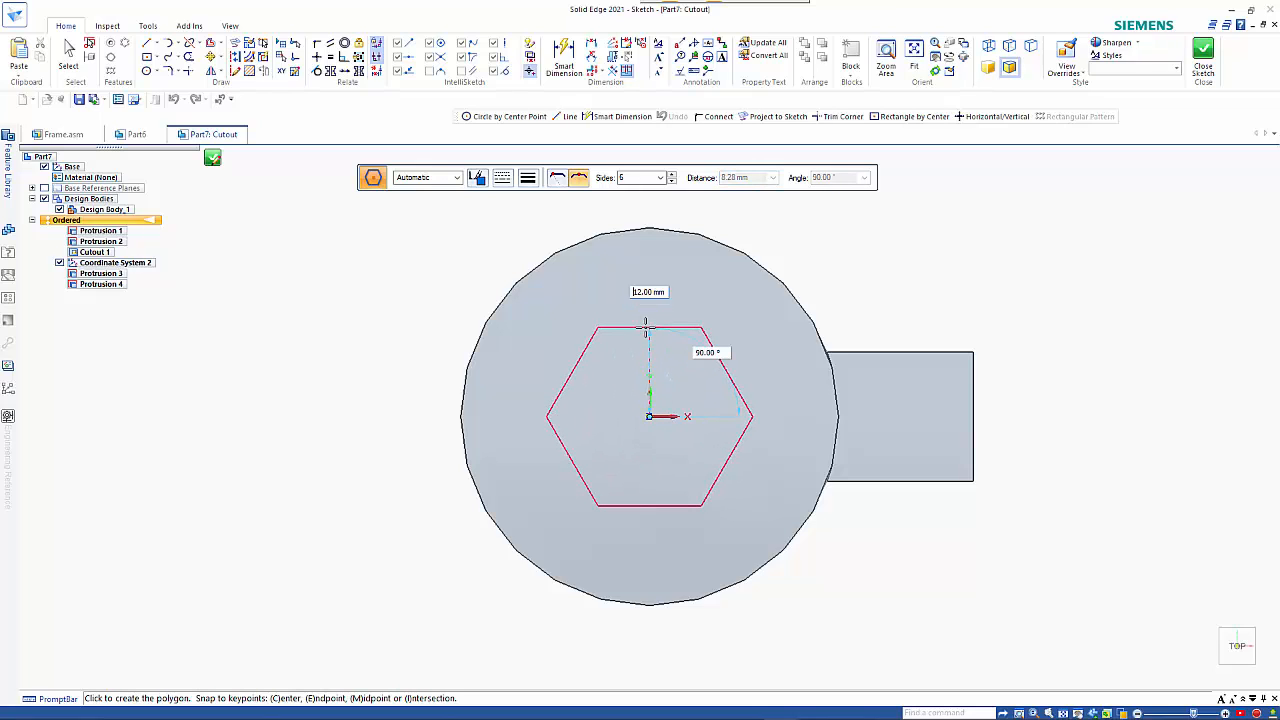
{"action": "left_click", "coordinate": [645, 327]}
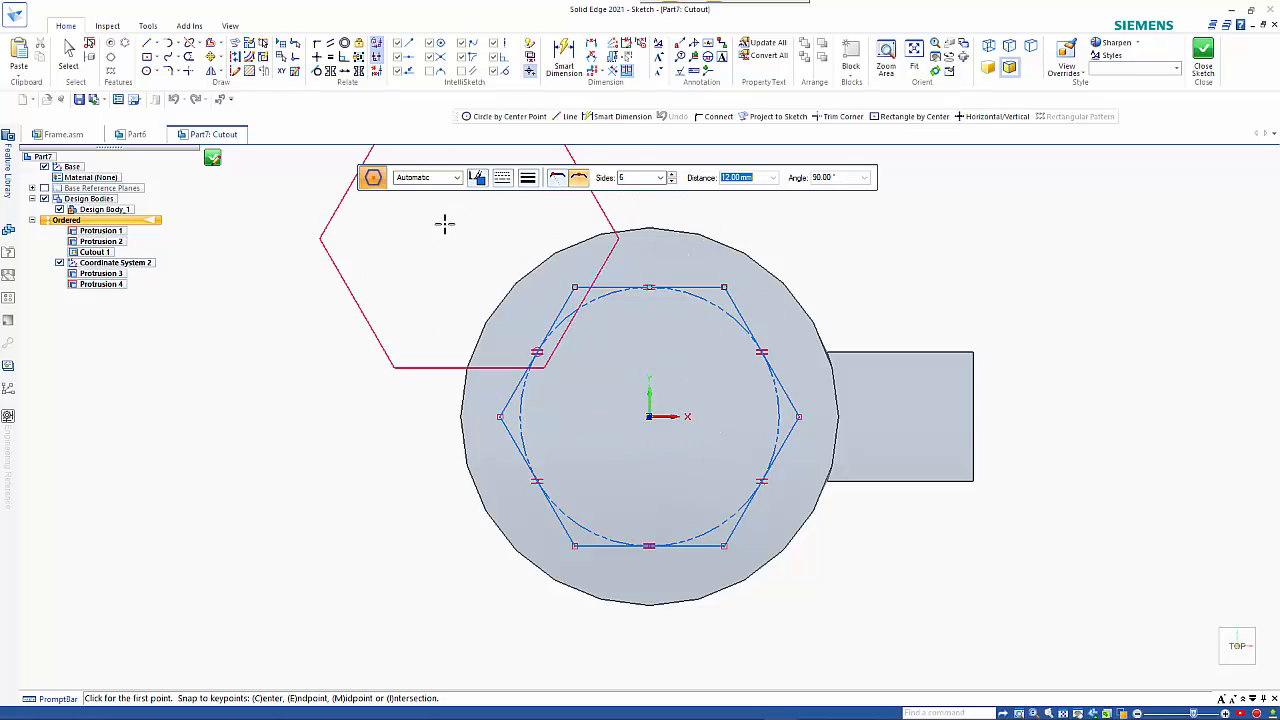
{"action": "left_click", "coordinate": [212, 161]}
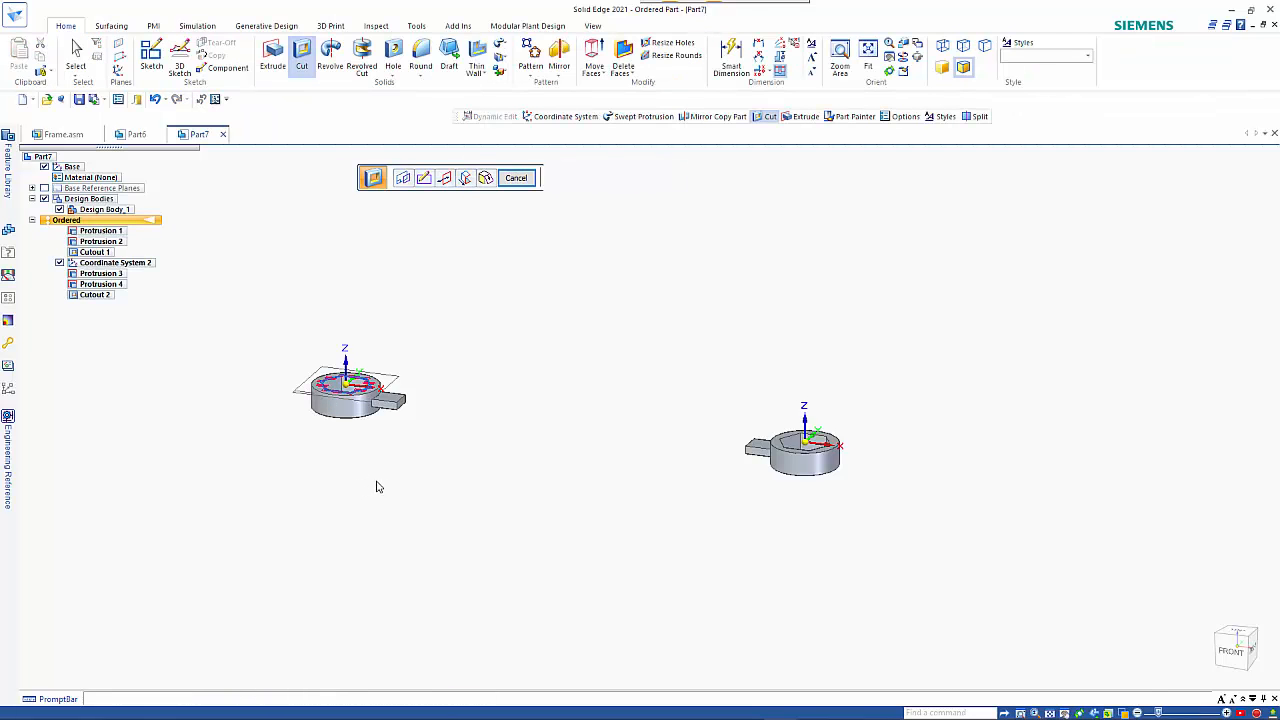
{"action": "key", "text": "Escape"}
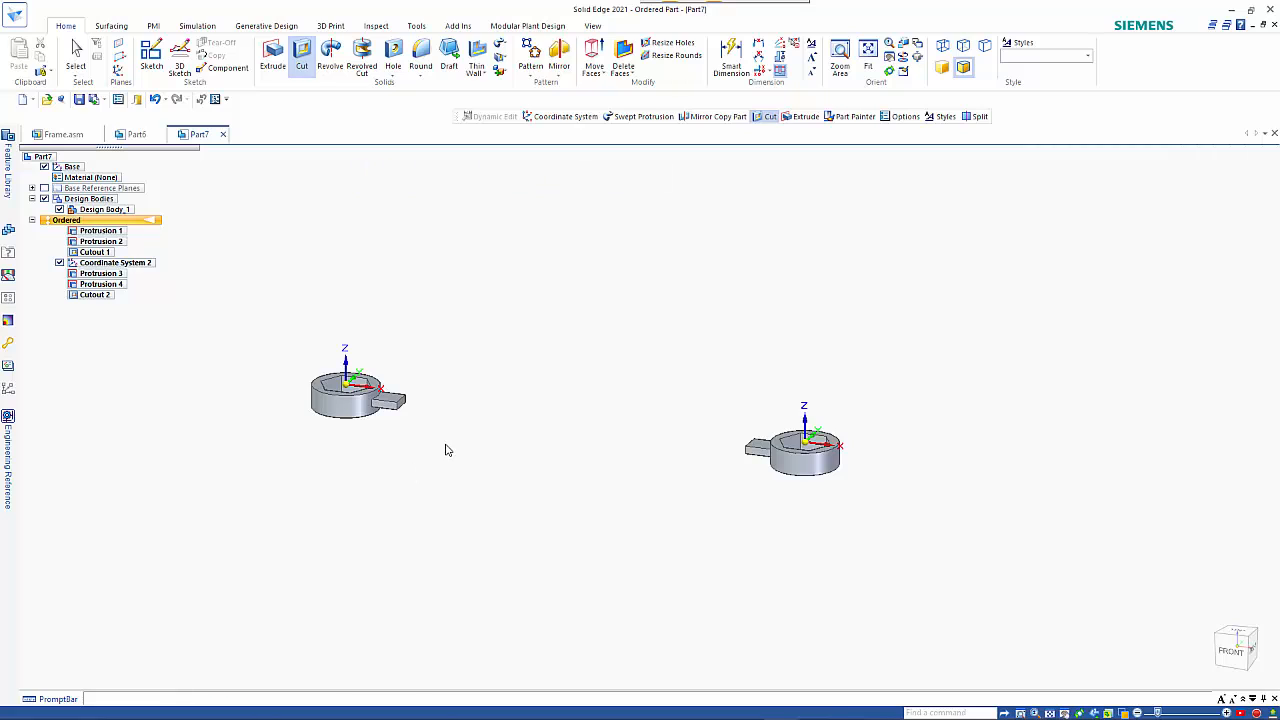
Create a lofted protrusion between the end faces of the two handle stubs, using face selection.
{"action": "left_click", "coordinate": [501, 46]}
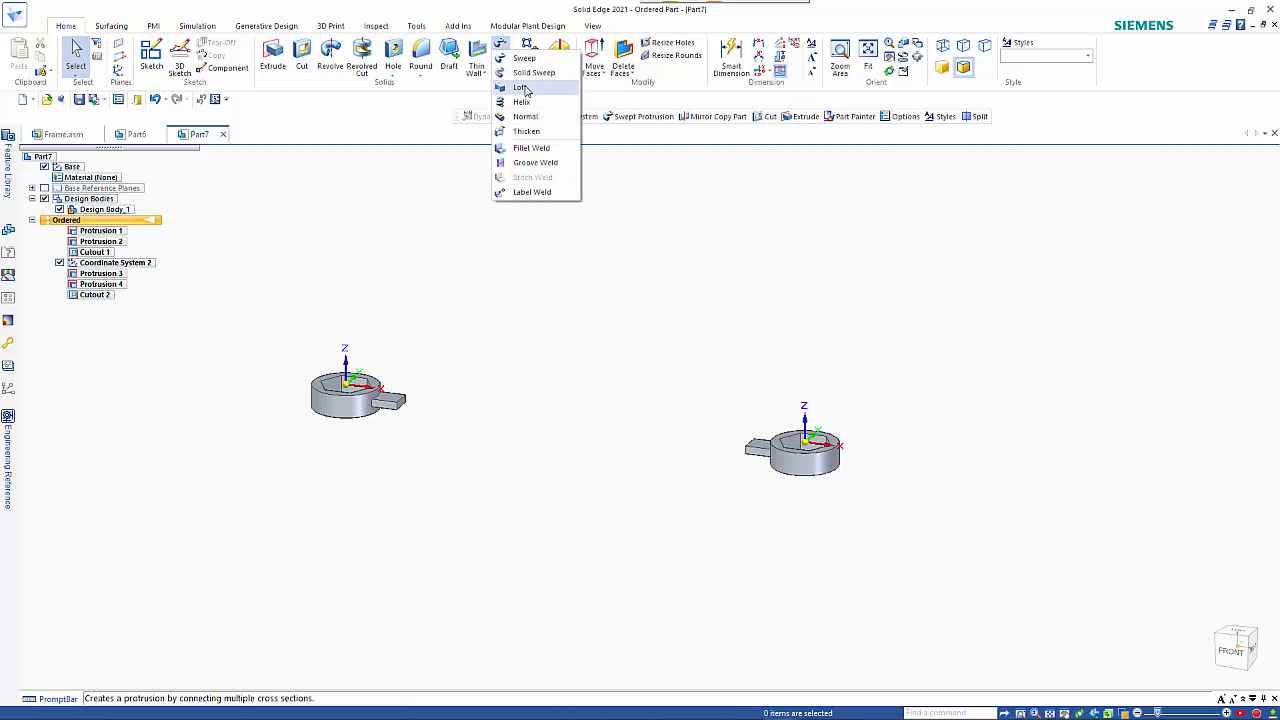
{"action": "left_click", "coordinate": [522, 88]}
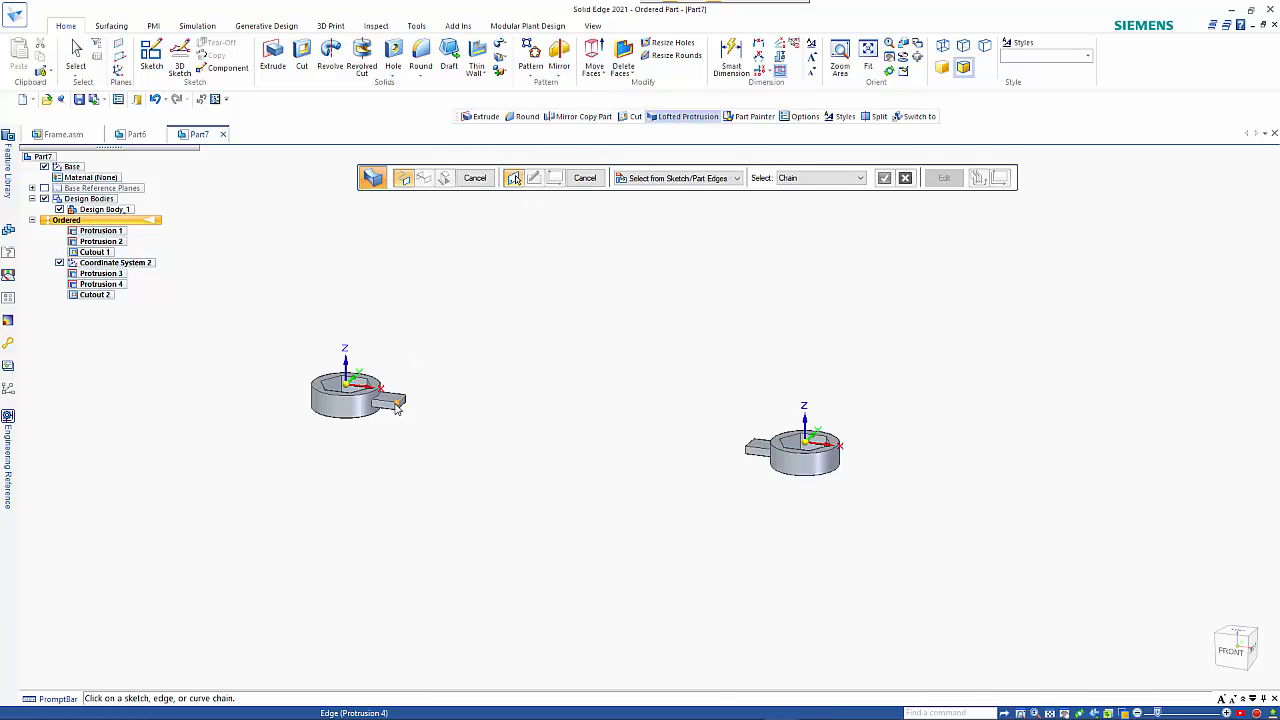
{"action": "scroll", "coordinate": [404, 407], "scroll_direction": "up", "scroll_amount": 3}
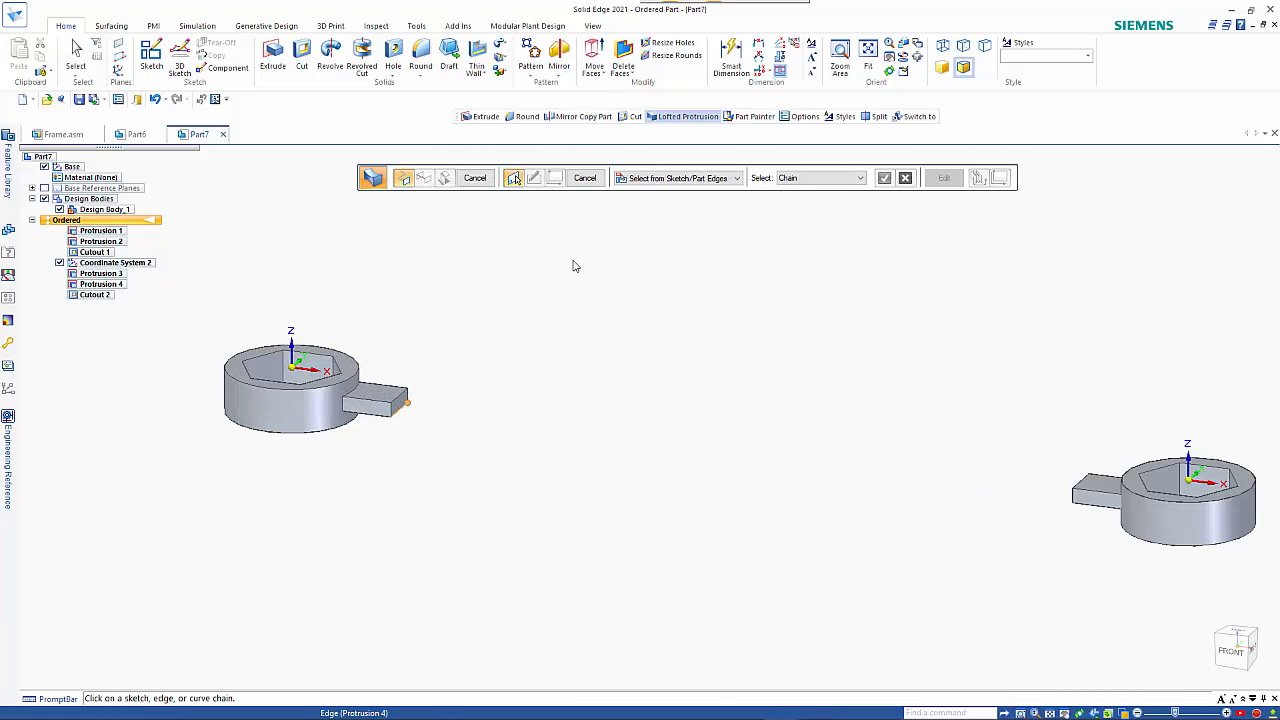
{"action": "left_click", "coordinate": [820, 181]}
{"action": "left_click", "coordinate": [818, 228]}
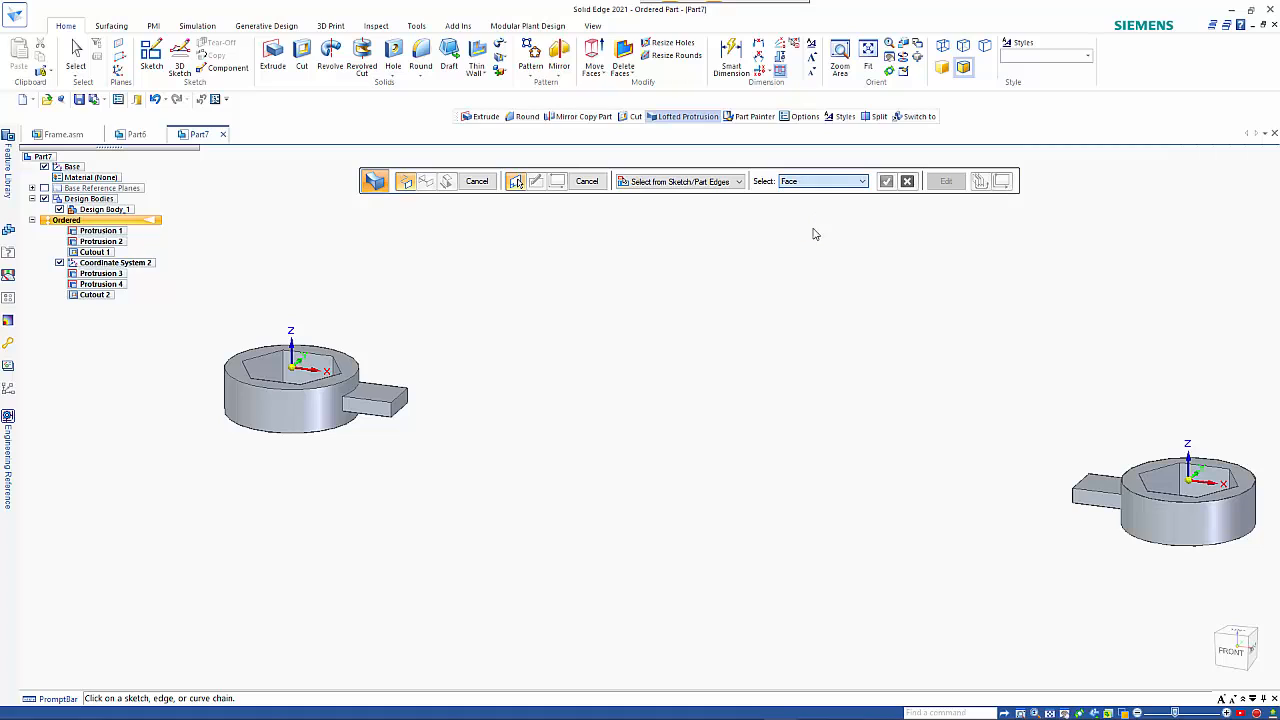
{"action": "left_click", "coordinate": [396, 405]}
{"action": "middle_click_drag", "start_coordinate": [738, 445], "coordinate": [812, 370]}
{"action": "left_click", "coordinate": [1029, 416]}
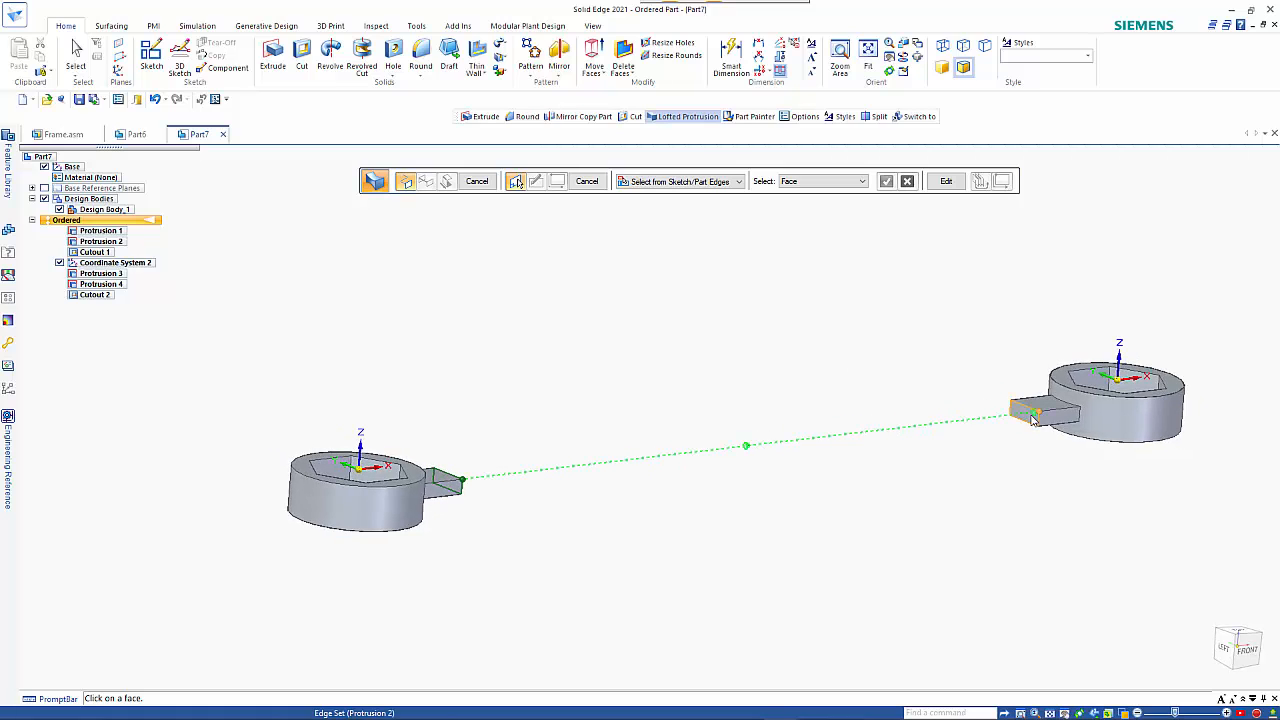
{"action": "middle_click_drag", "start_coordinate": [750, 309], "coordinate": [700, 366]}
{"action": "right_click", "coordinate": [700, 366]}
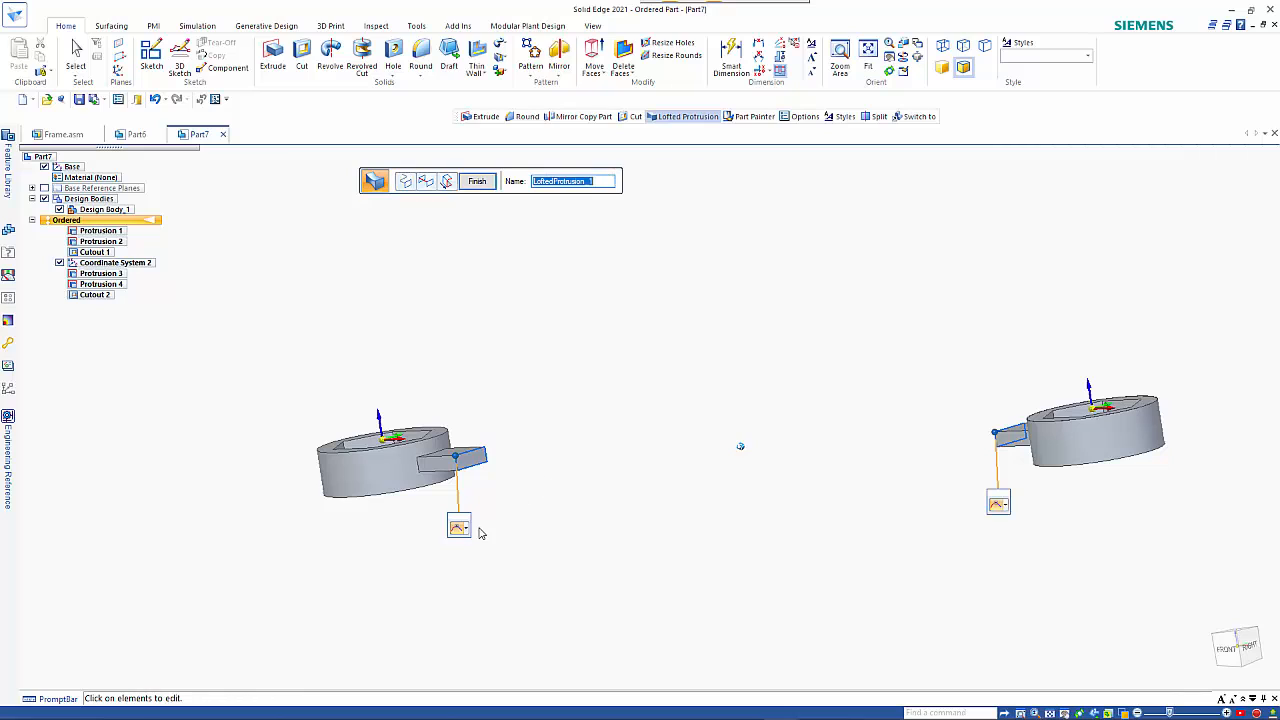
Set both ends of the loft to Curvature Continuous and finish the loft.
{"action": "left_click", "coordinate": [464, 531]}
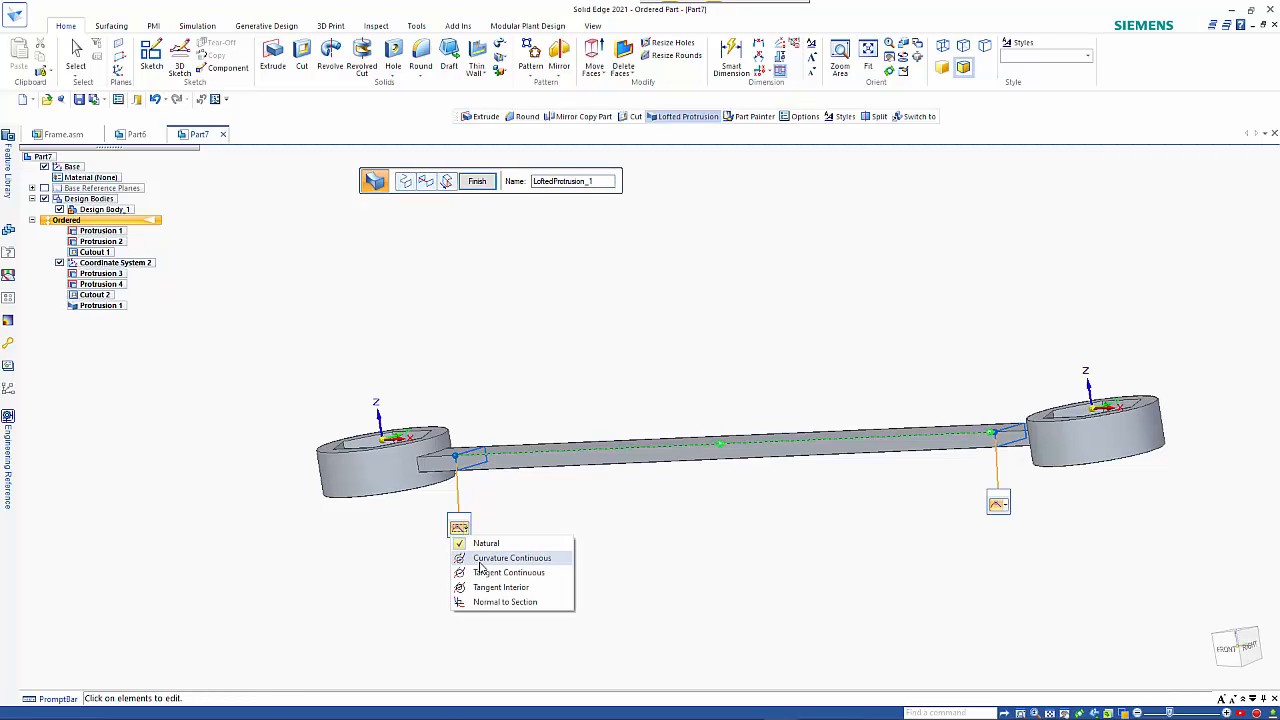
{"action": "left_click", "coordinate": [486, 554]}
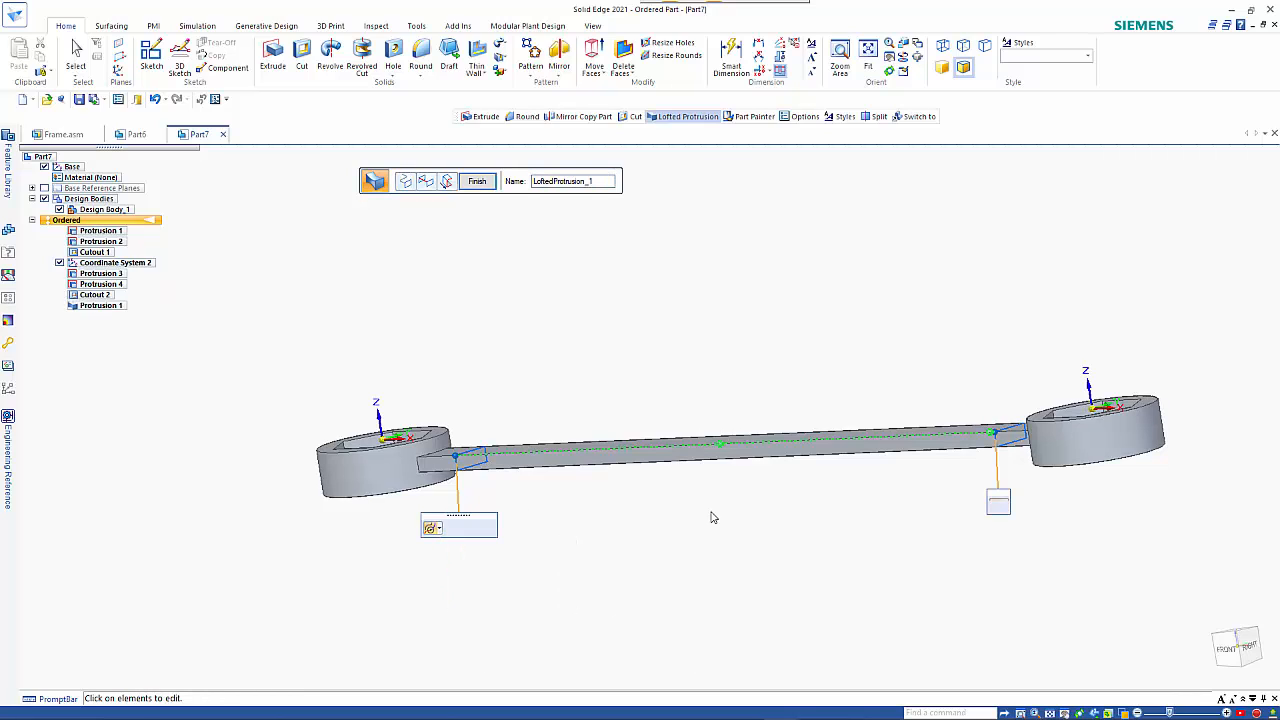
{"action": "left_click", "coordinate": [1003, 507]}
{"action": "left_click", "coordinate": [1019, 537]}
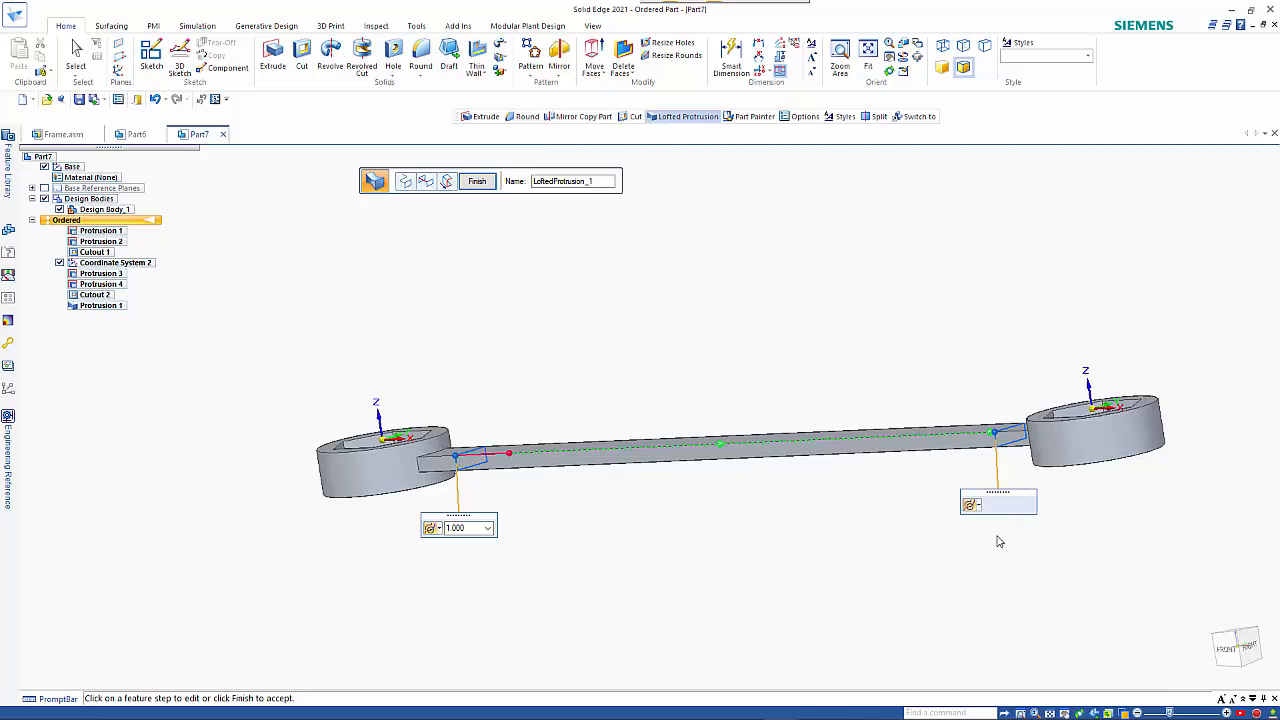
{"action": "right_click", "coordinate": [925, 539]}
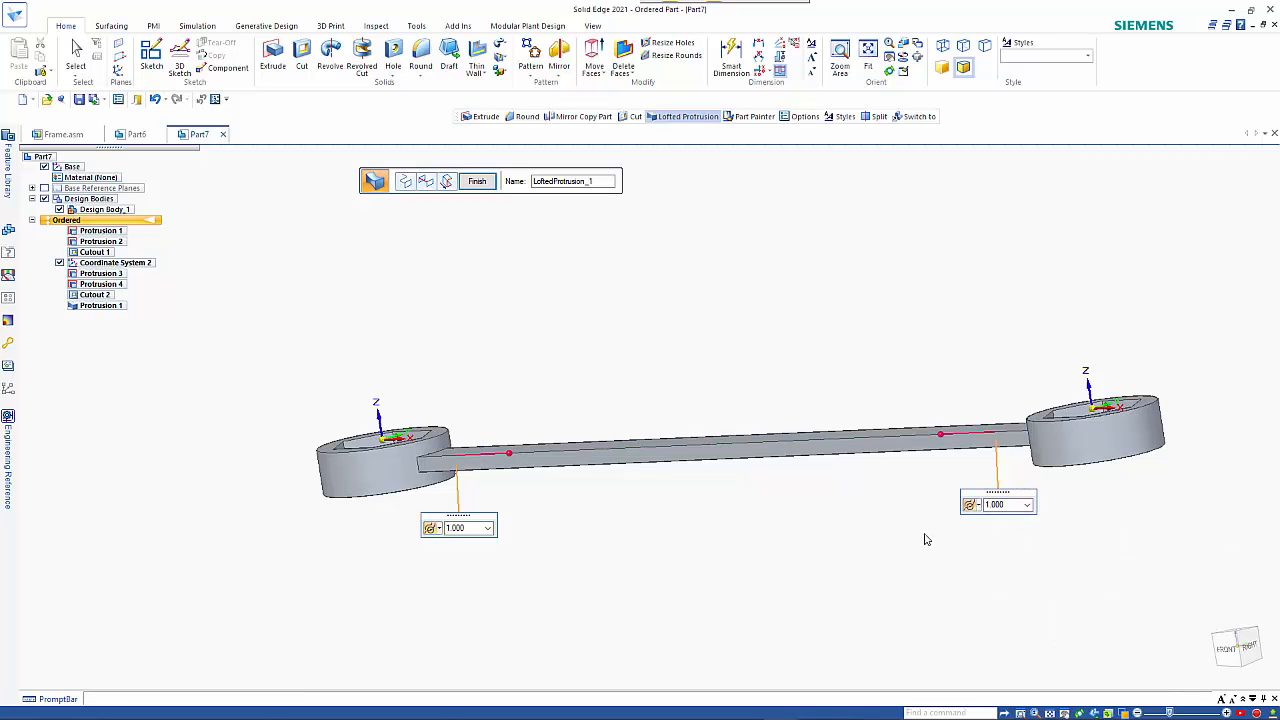
{"action": "middle_click_drag", "start_coordinate": [925, 539], "coordinate": [892, 534]}
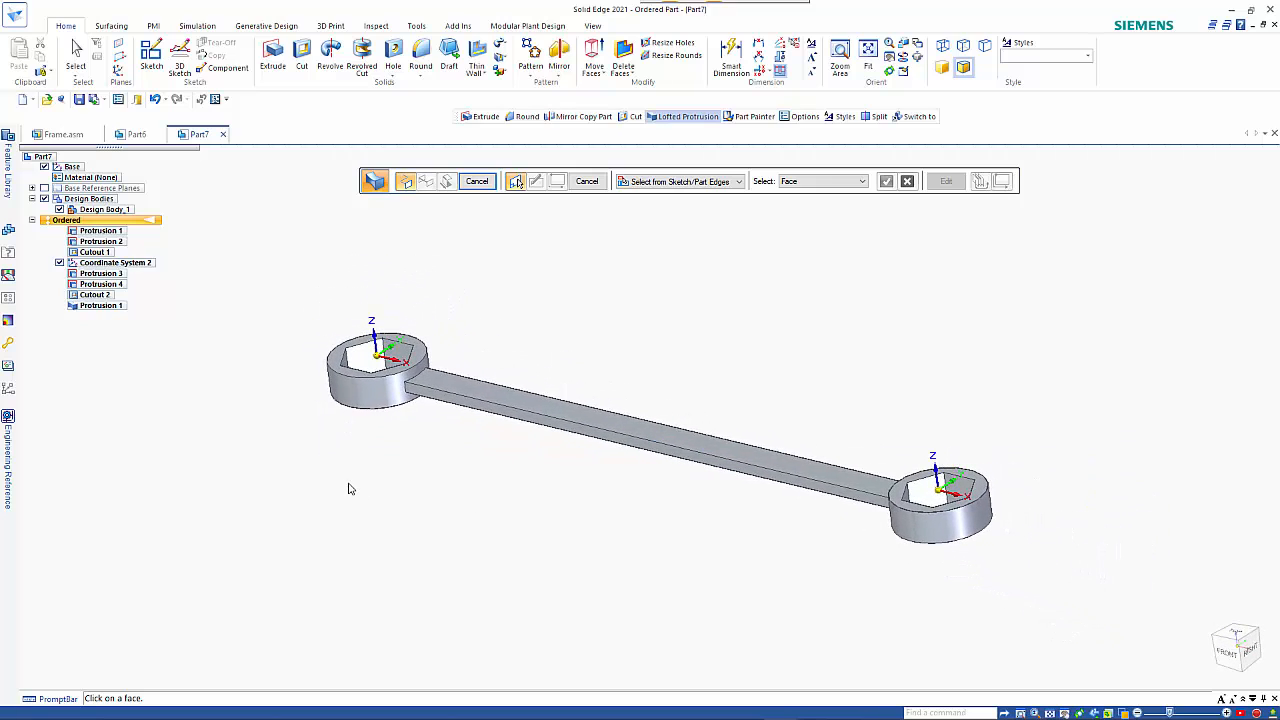
{"action": "key", "text": "Escape"}
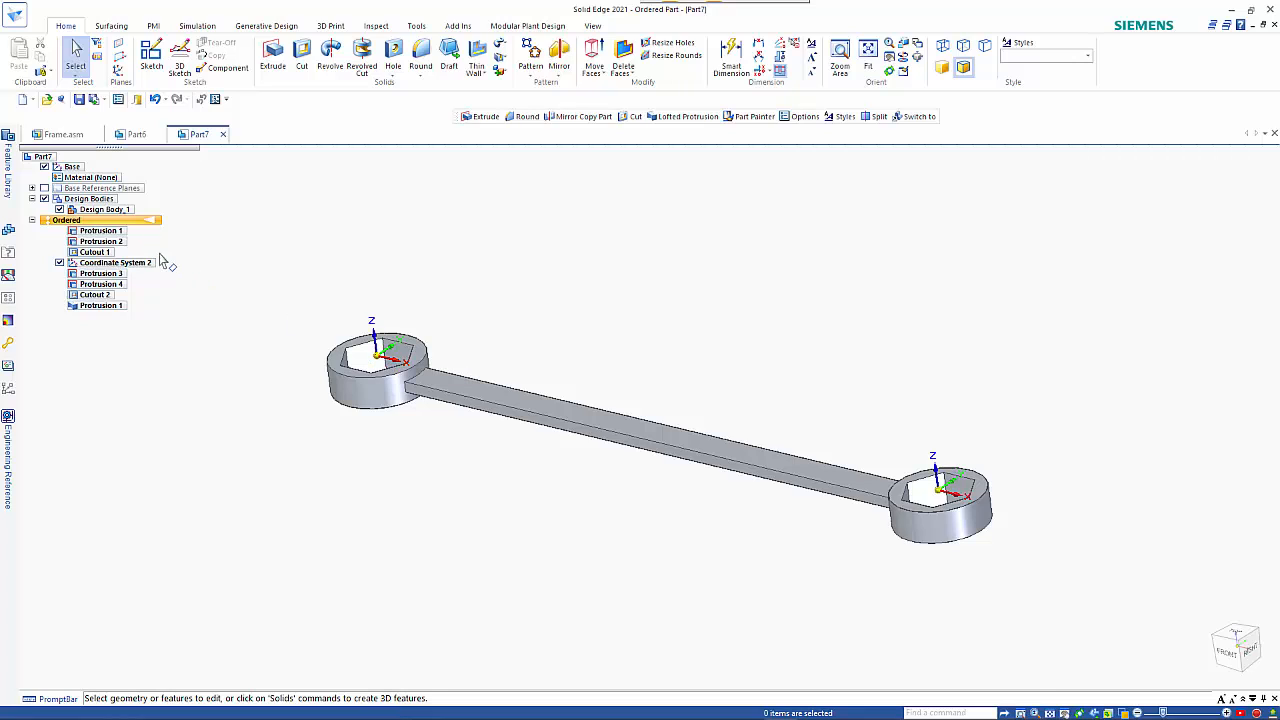
Edit the definition of Coordinate System 2 and set its origin's Y coordinate to 15 mm relative to the base.
{"action": "left_click", "coordinate": [143, 263]}
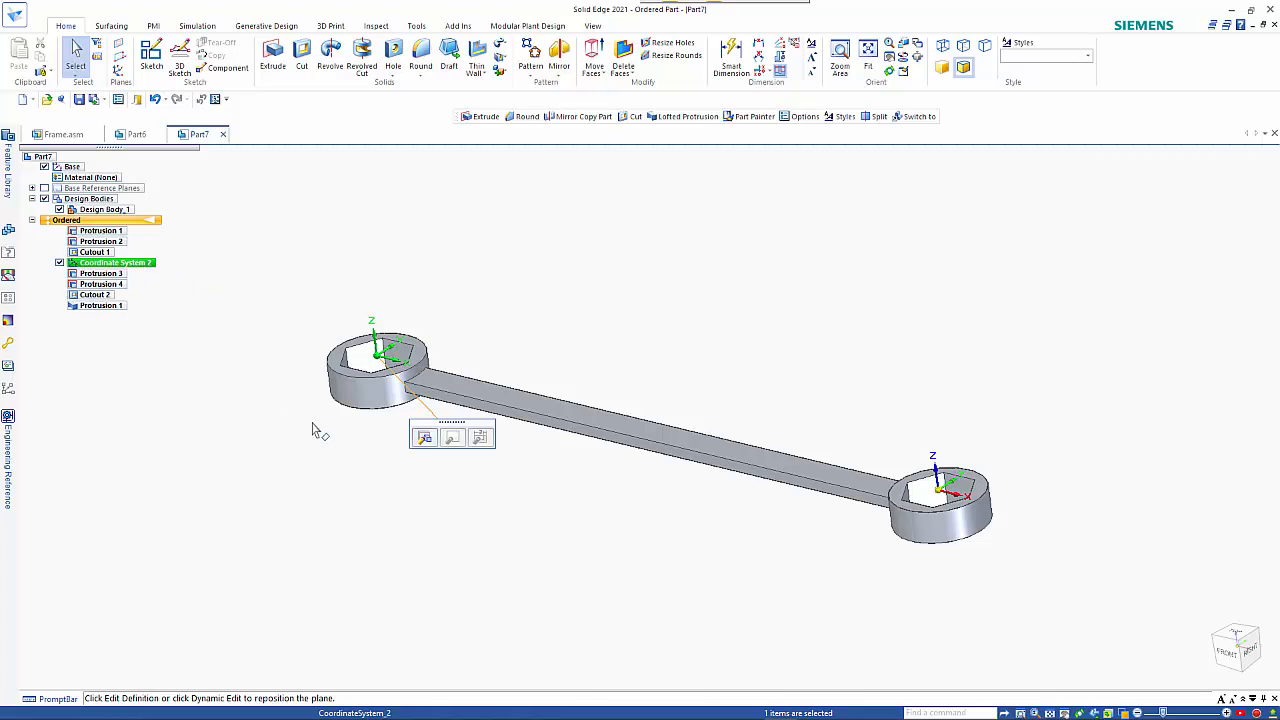
{"action": "left_click", "coordinate": [423, 440]}
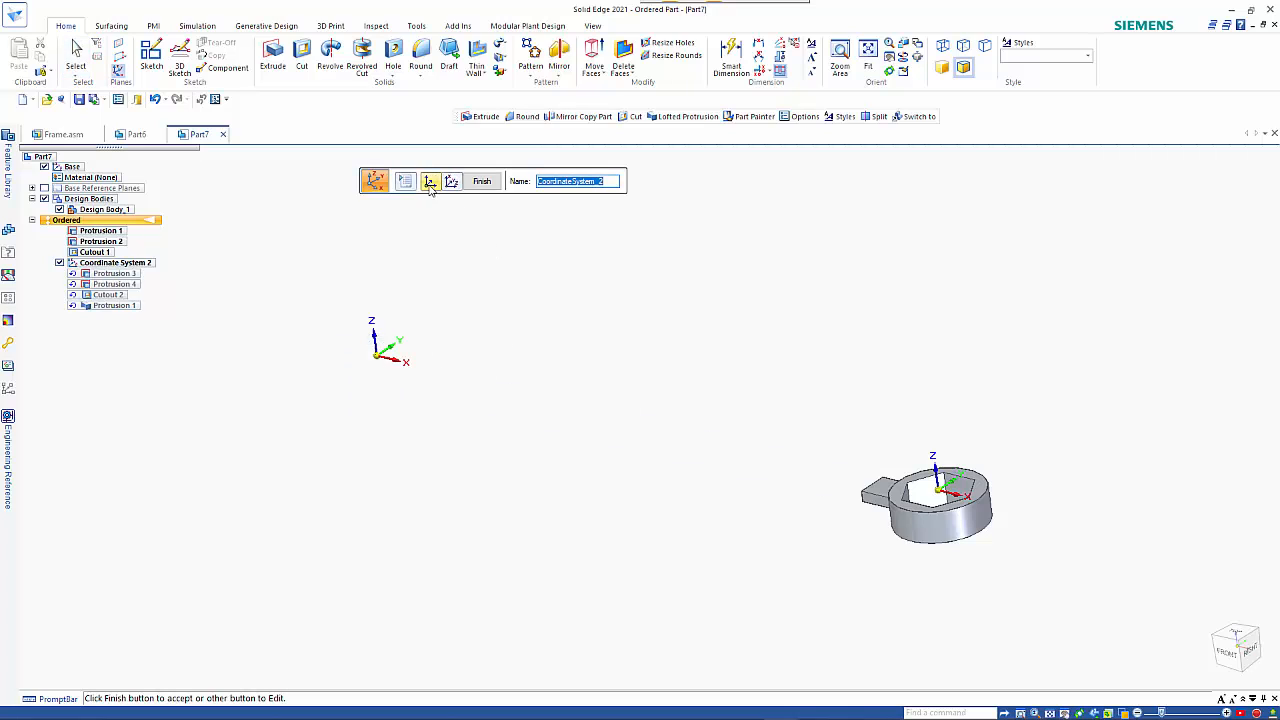
{"action": "left_click", "coordinate": [430, 184]}
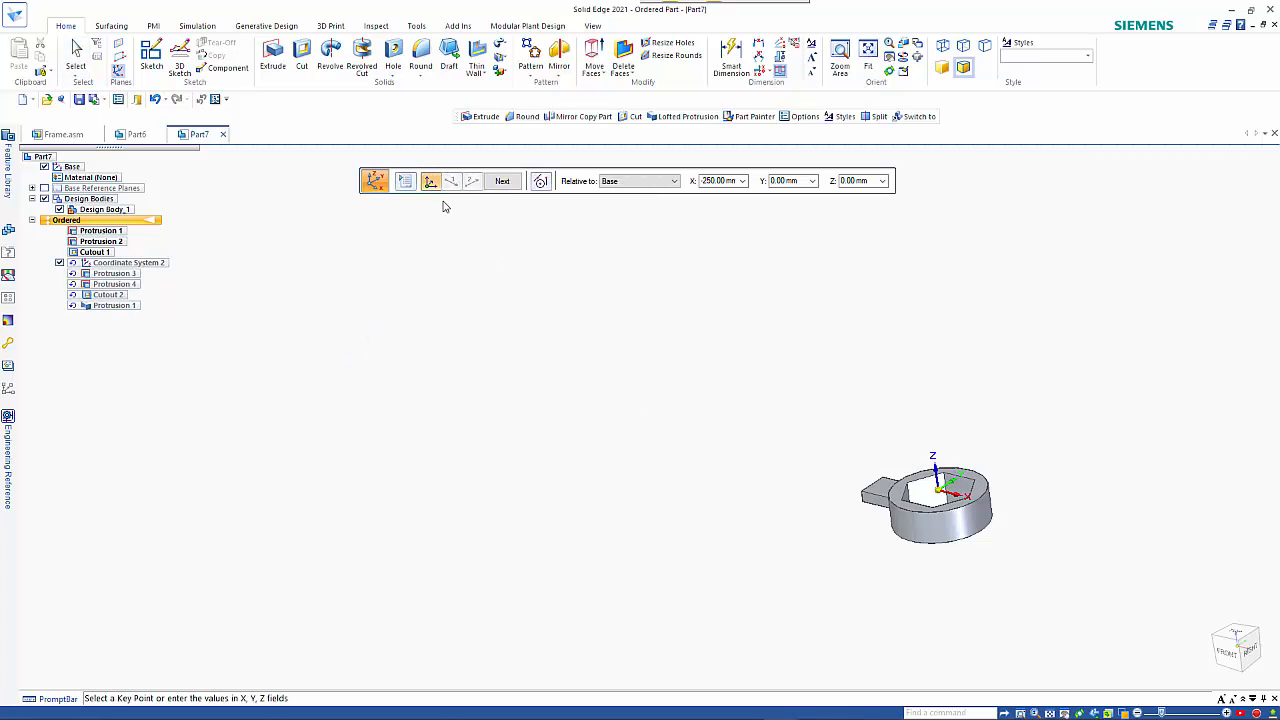
{"action": "left_click", "coordinate": [783, 185]}
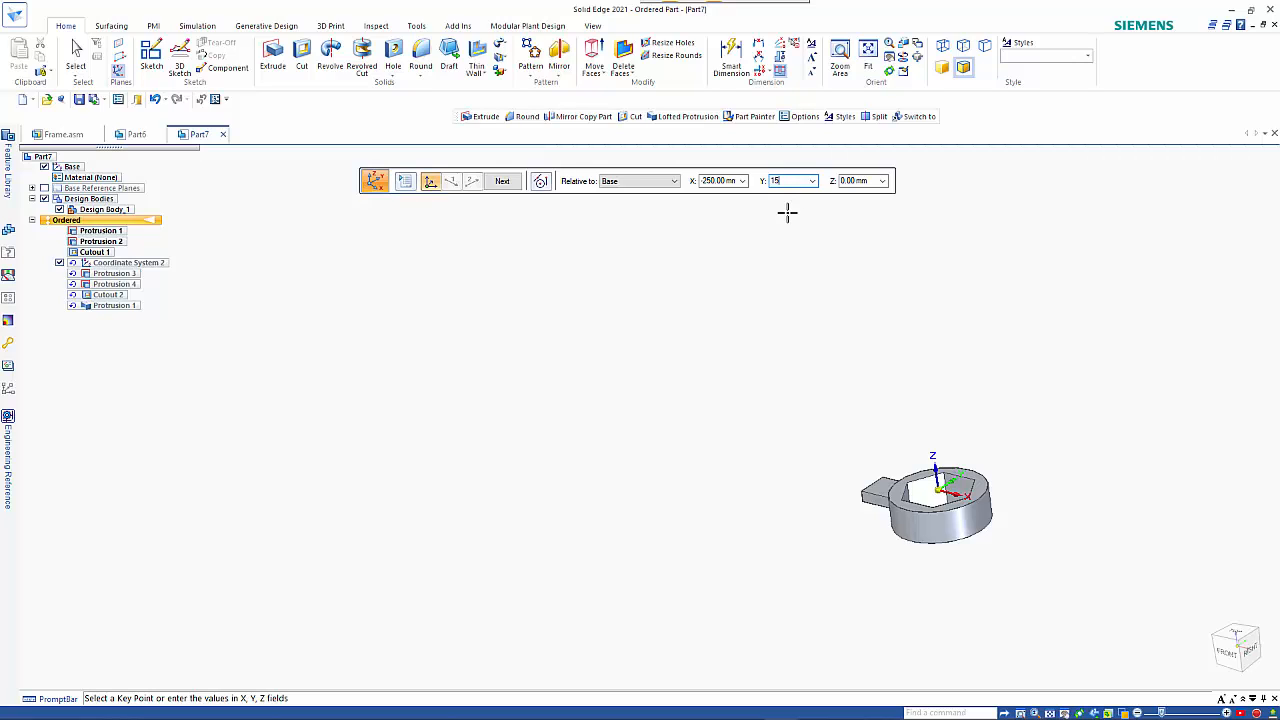
{"action": "key", "text": "Tab"}
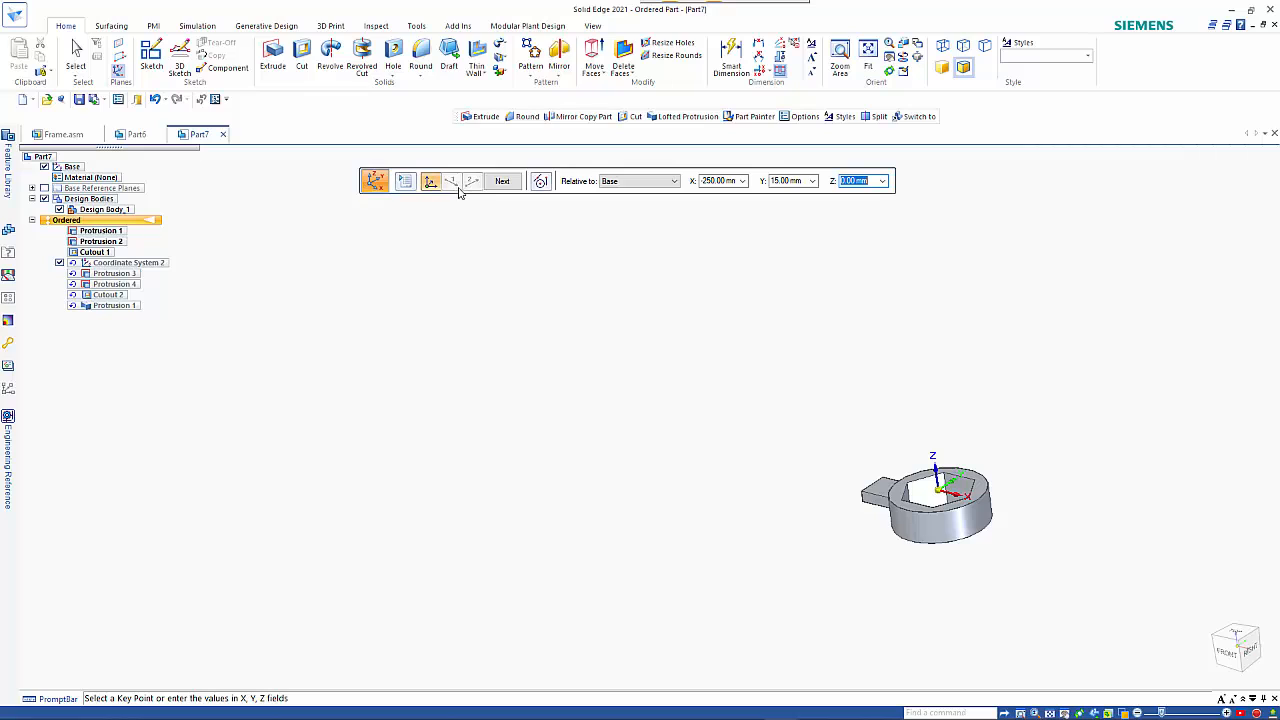
{"action": "left_click", "coordinate": [501, 184]}
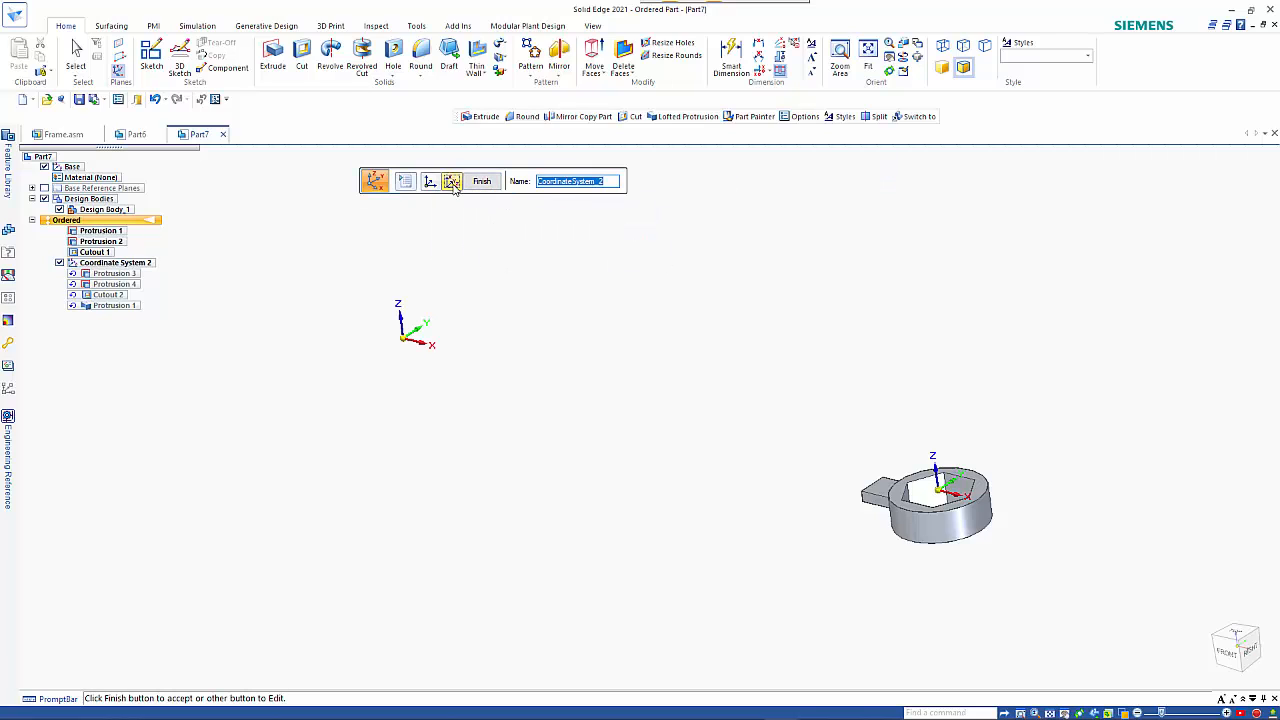
Change the X orientation angle of Coordinate System 2 relative to the base to tilt the second head, and finish the edit.
{"action": "left_click", "coordinate": [477, 184]}
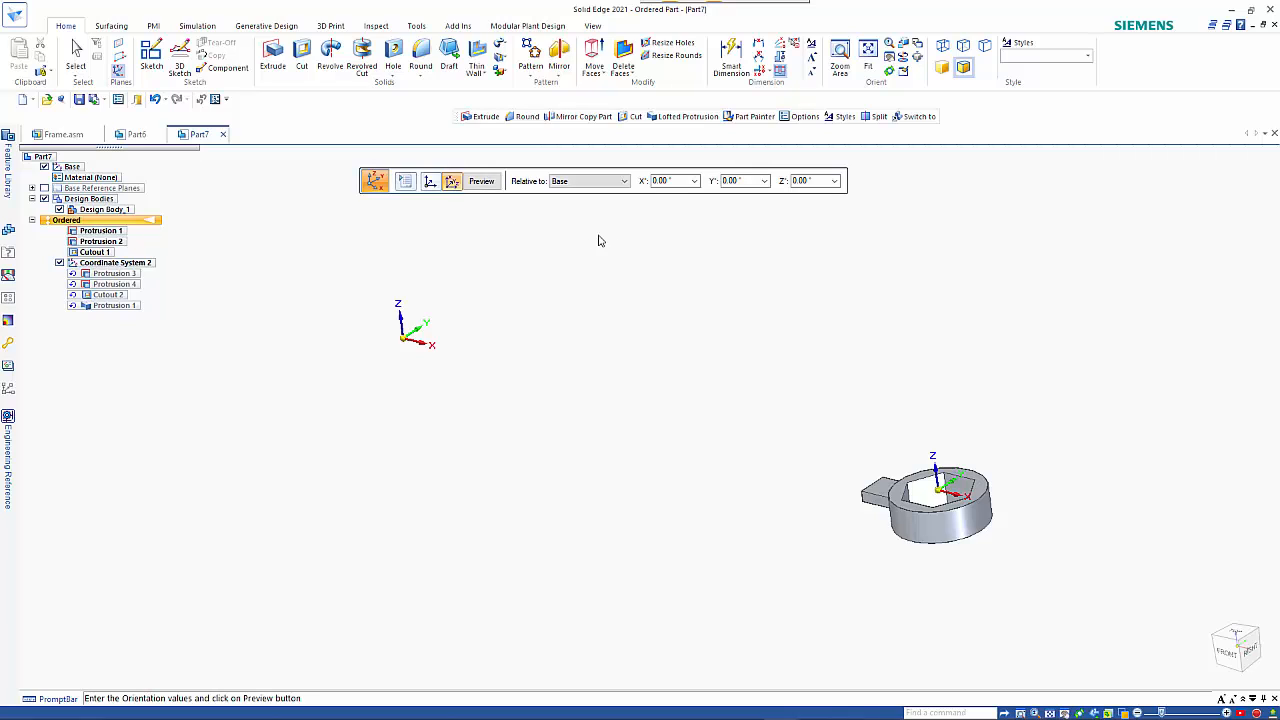
{"action": "left_click", "coordinate": [670, 187]}
{"action": "type", "text": "1"}
{"action": "key", "text": "Return"}
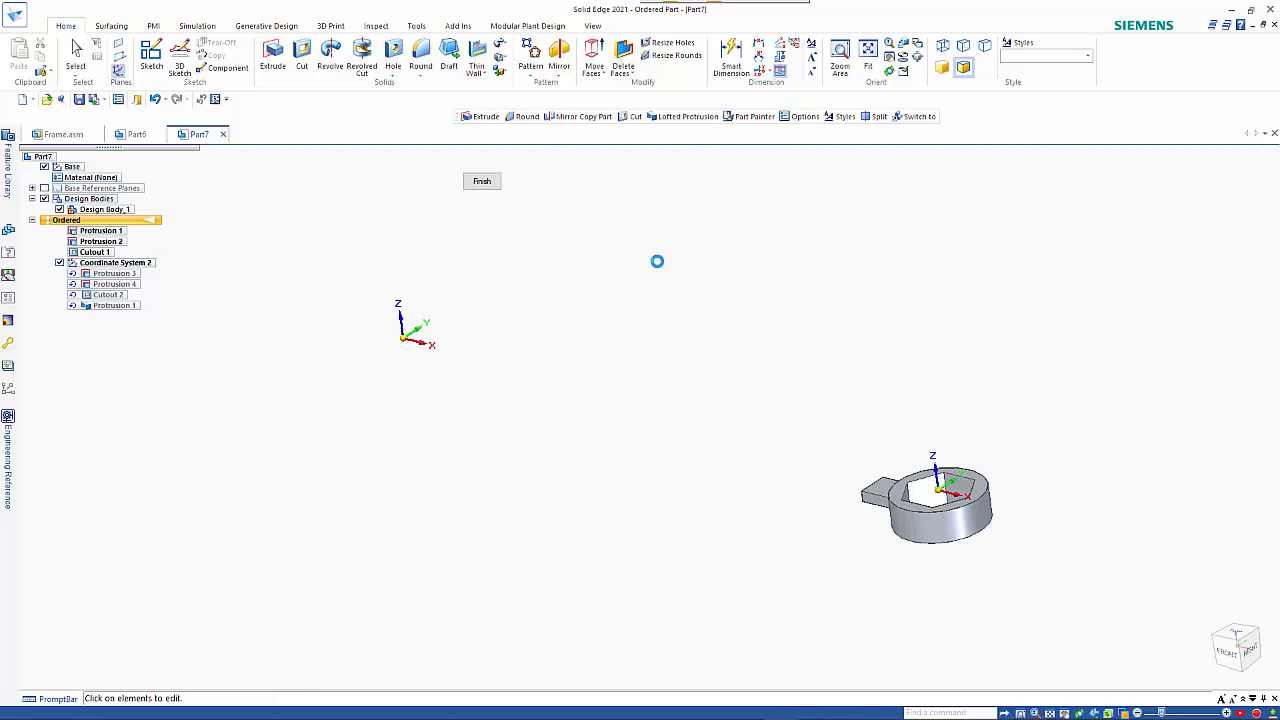
{"action": "left_click", "coordinate": [476, 183]}
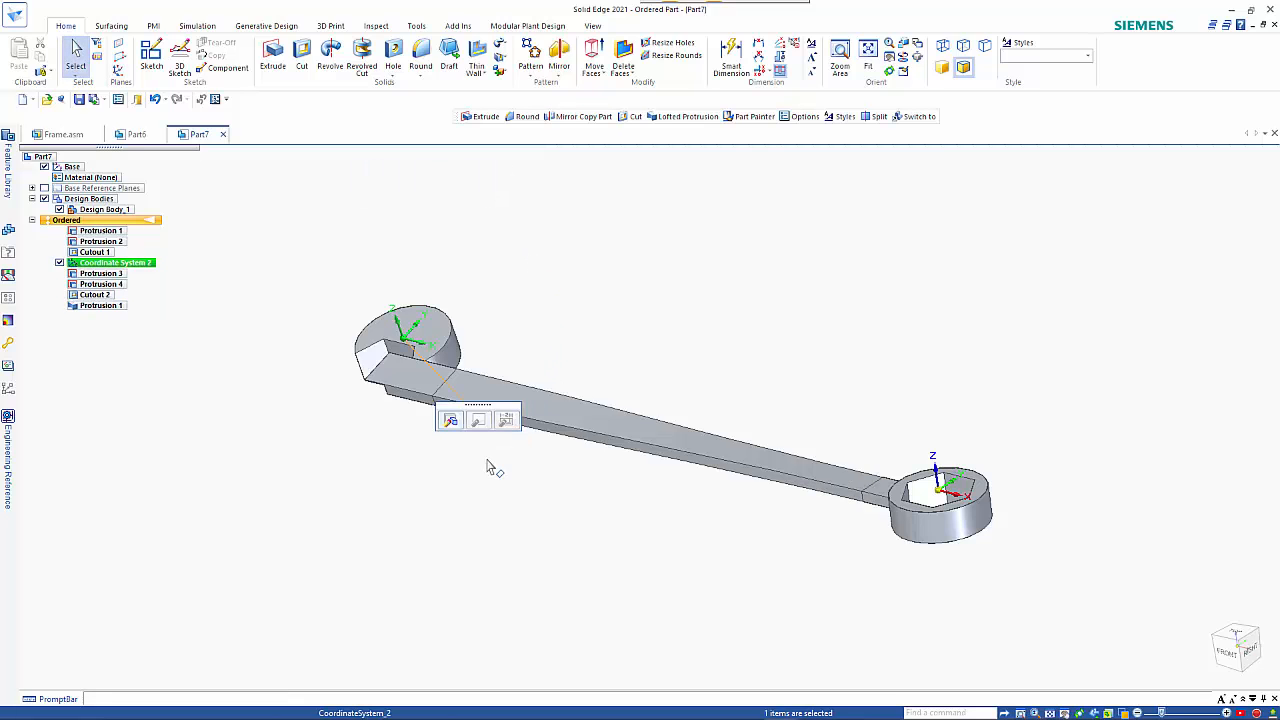
Examine how the second head, its handle stub and the loft follow the edited coordinate system, highlighting Protrusion 3 and Protrusion 4.
{"action": "middle_click_drag", "start_coordinate": [490, 467], "coordinate": [502, 427]}
{"action": "middle_click_drag", "start_coordinate": [503, 445], "coordinate": [510, 410]}
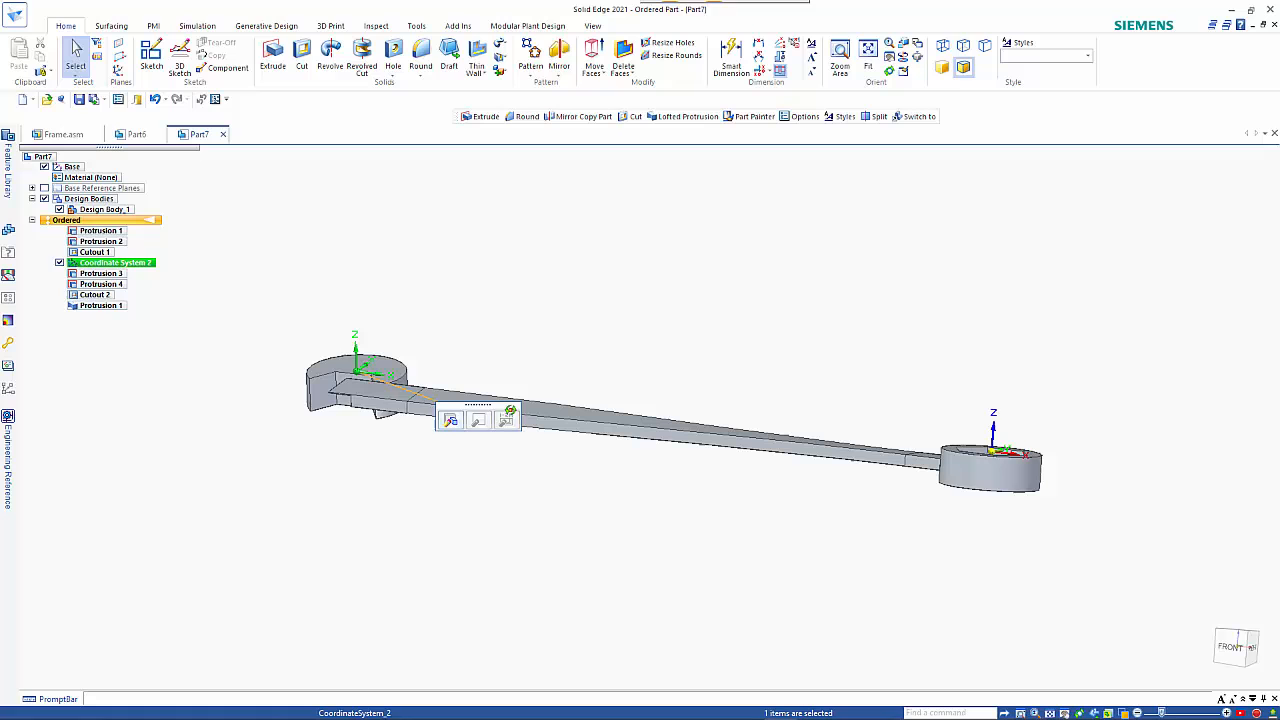
{"action": "left_click", "coordinate": [361, 453]}
{"action": "middle_click_drag", "start_coordinate": [431, 440], "coordinate": [396, 396]}
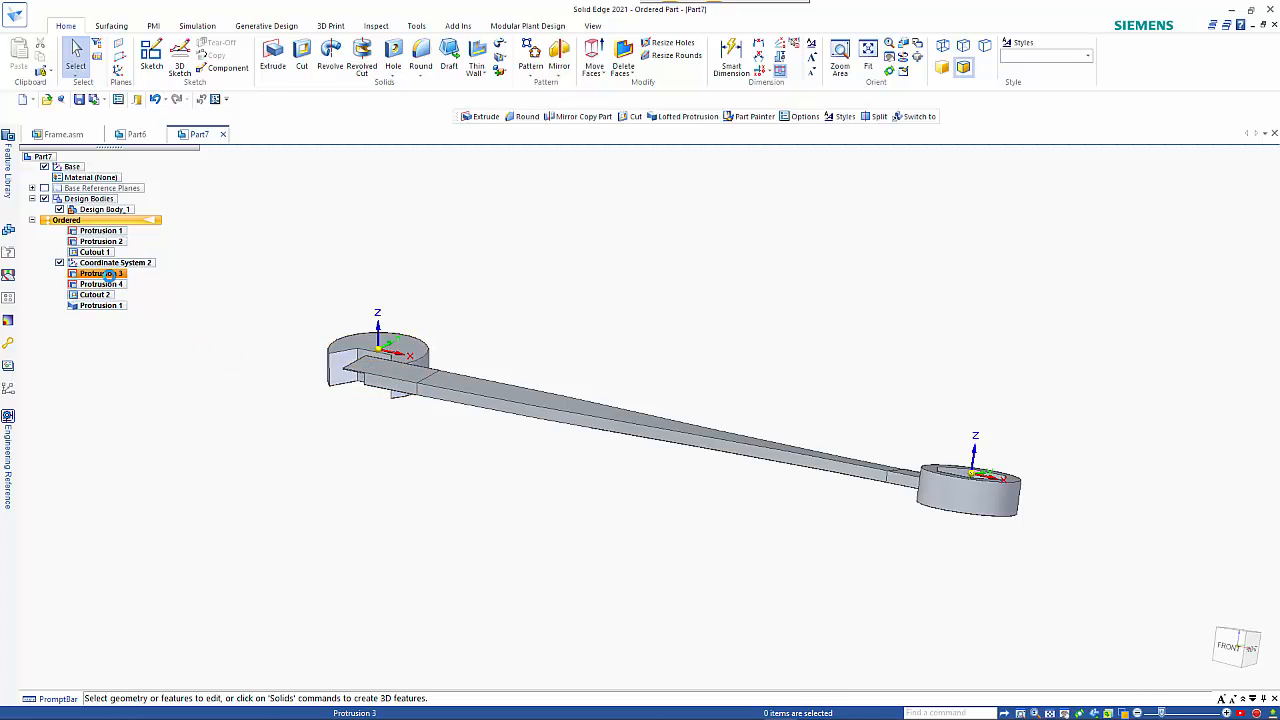
{"action": "left_click", "coordinate": [108, 274]}
{"action": "middle_click_drag", "start_coordinate": [289, 269], "coordinate": [287, 365]}
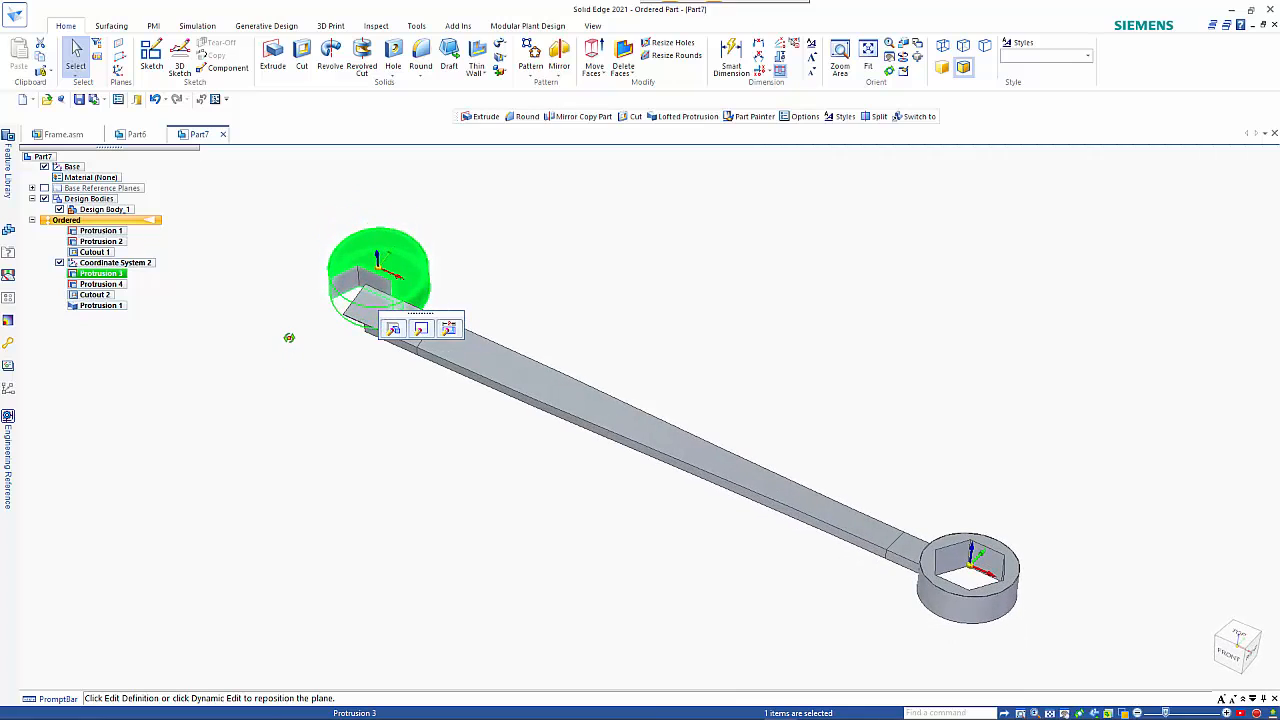
{"action": "left_click", "coordinate": [103, 284]}
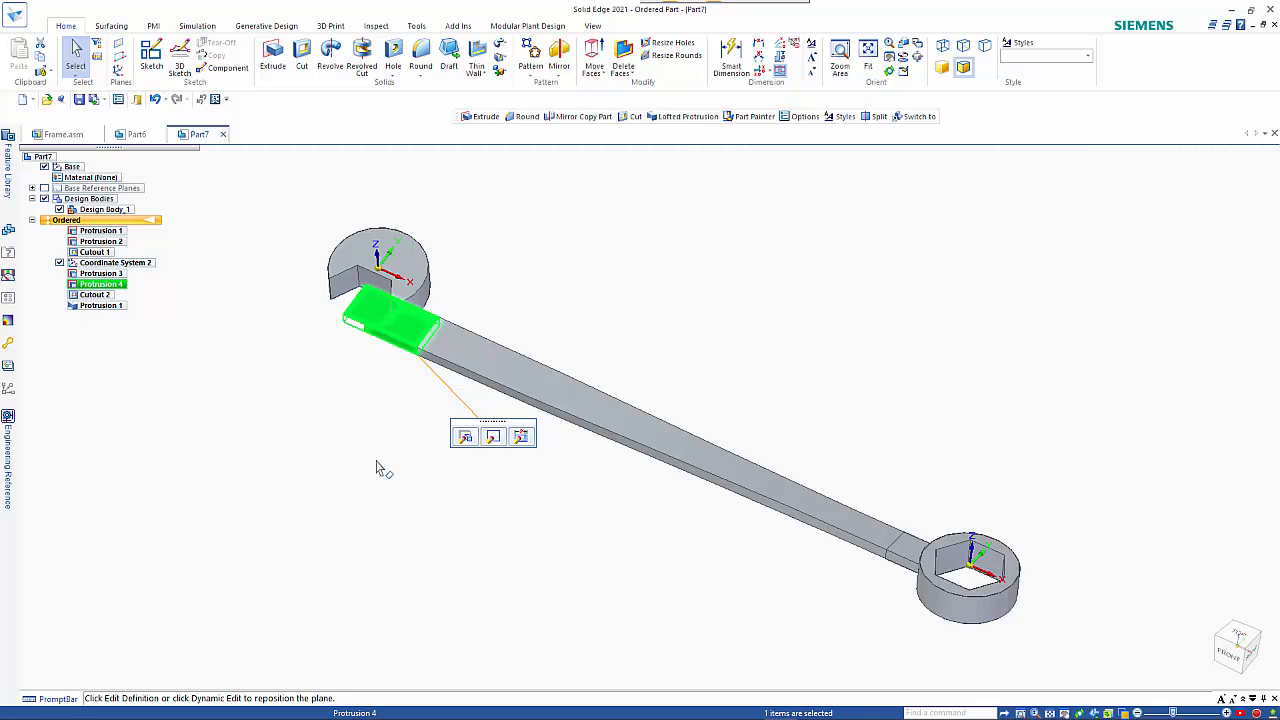
{"action": "key", "text": "Escape"}
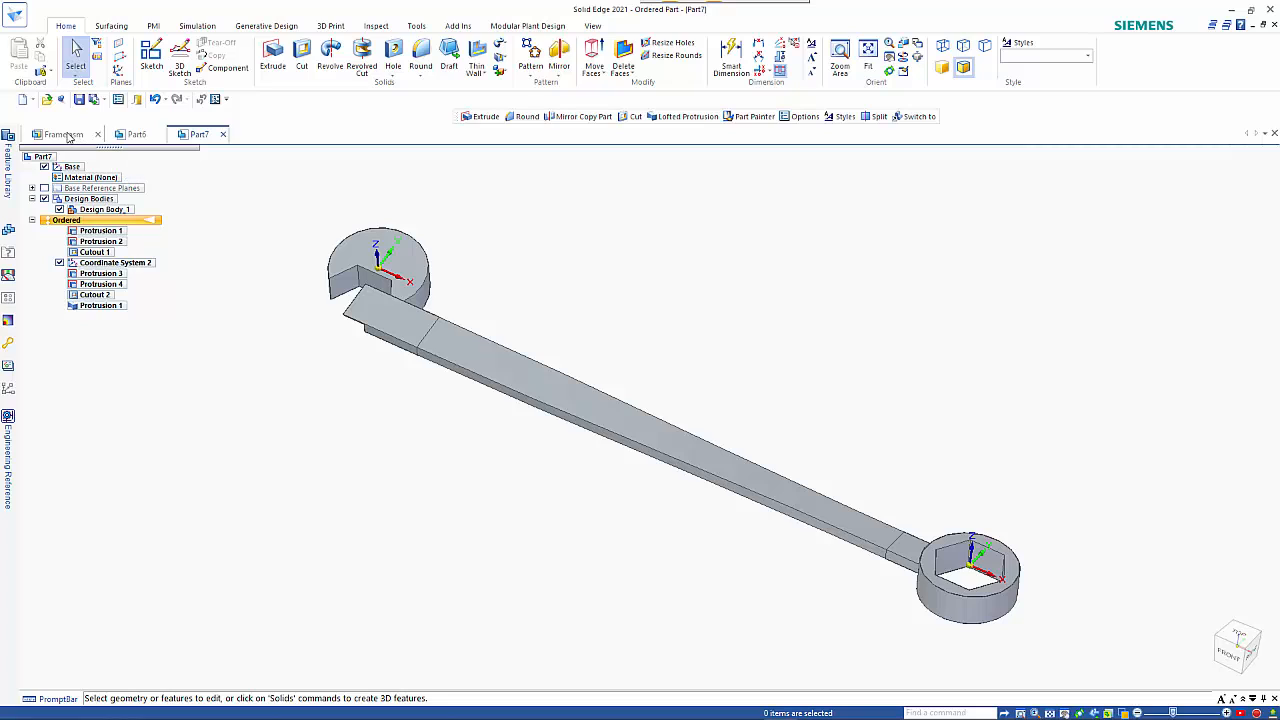
Switch to the Frame.asm assembly and open the orange adapter beside the gear motor for in-place editing.
{"action": "left_click", "coordinate": [66, 135]}
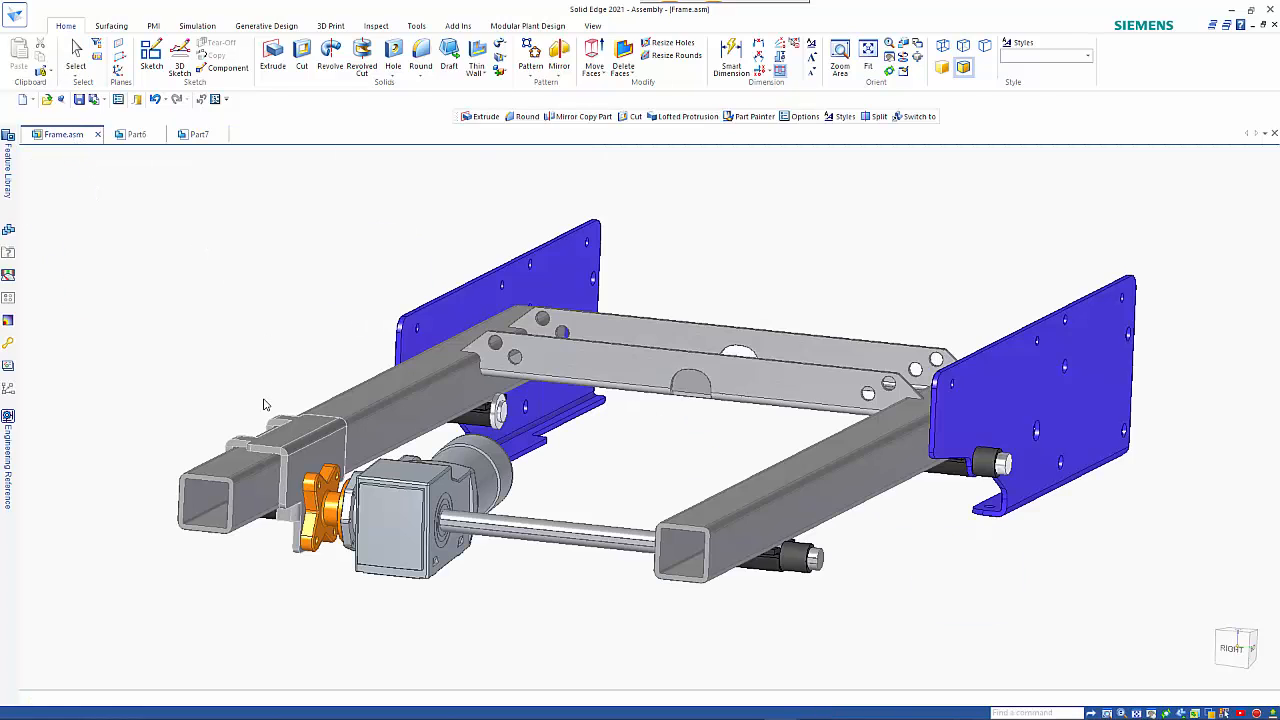
{"action": "middle_click_drag", "start_coordinate": [254, 360], "coordinate": [437, 597]}
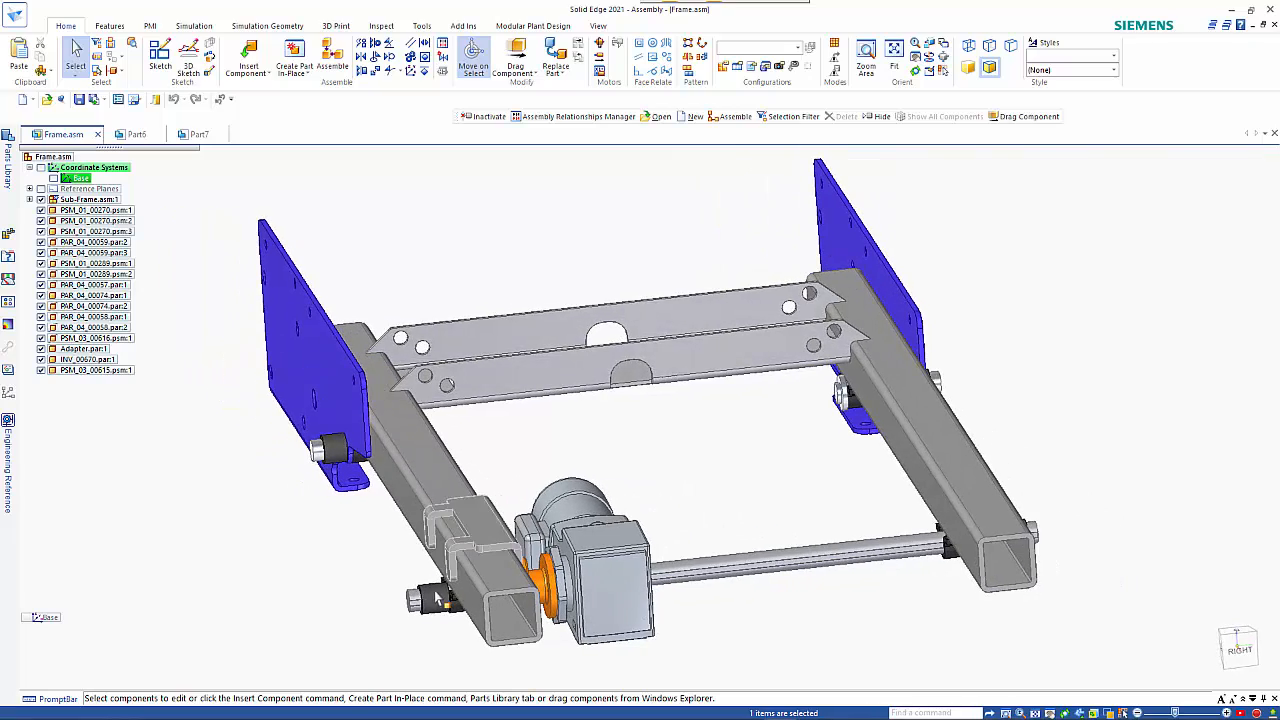
{"action": "scroll", "coordinate": [540, 590], "scroll_direction": "up", "scroll_amount": 5}
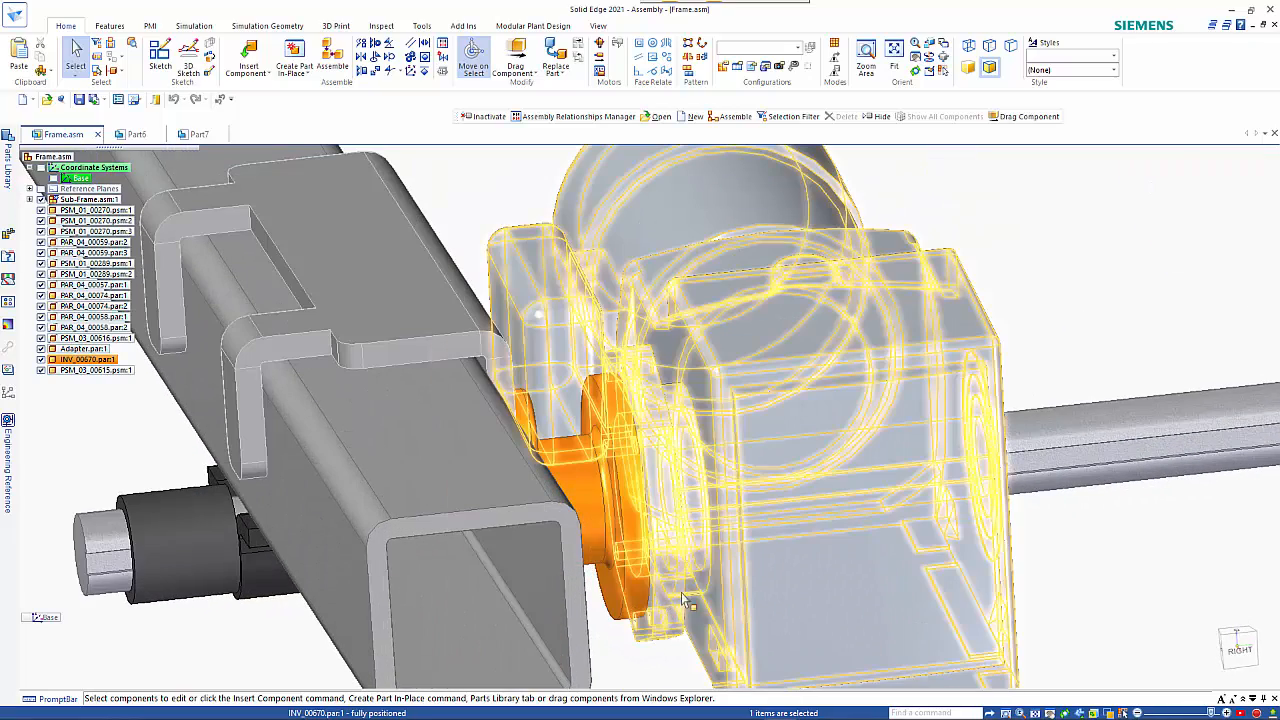
{"action": "scroll", "coordinate": [708, 597], "scroll_direction": "down", "scroll_amount": 3}
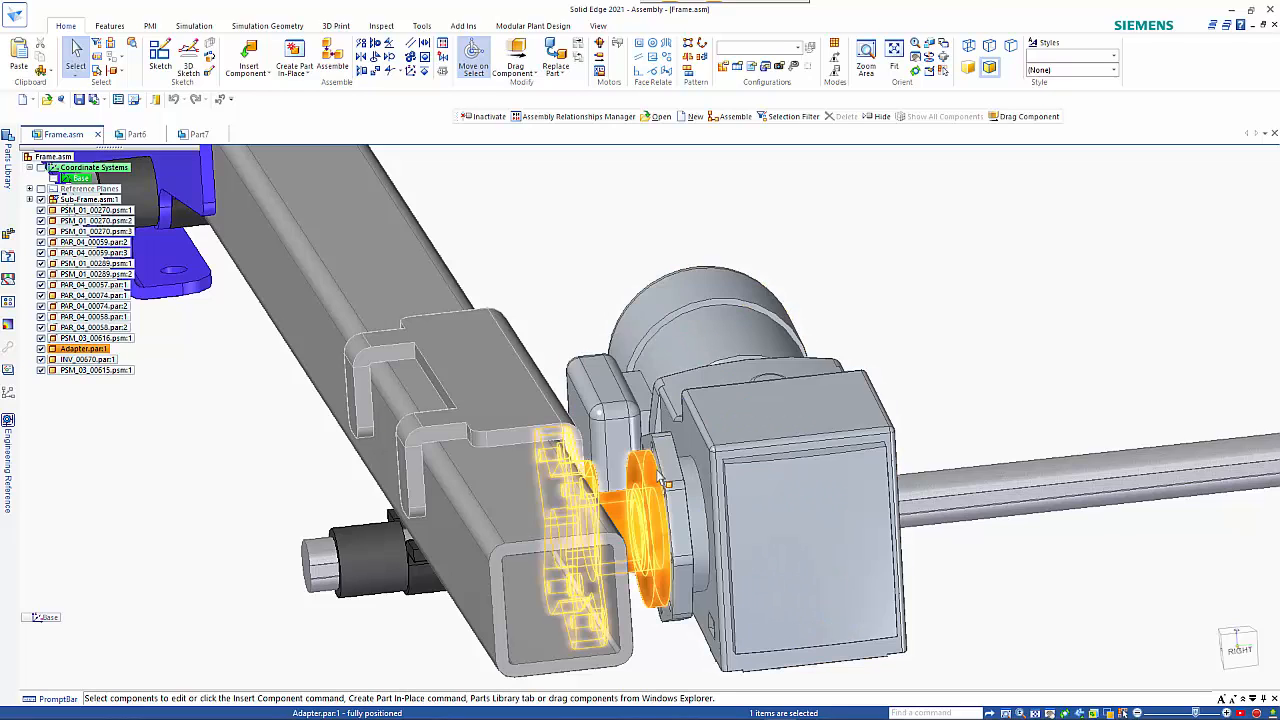
{"action": "left_click", "coordinate": [656, 503]}
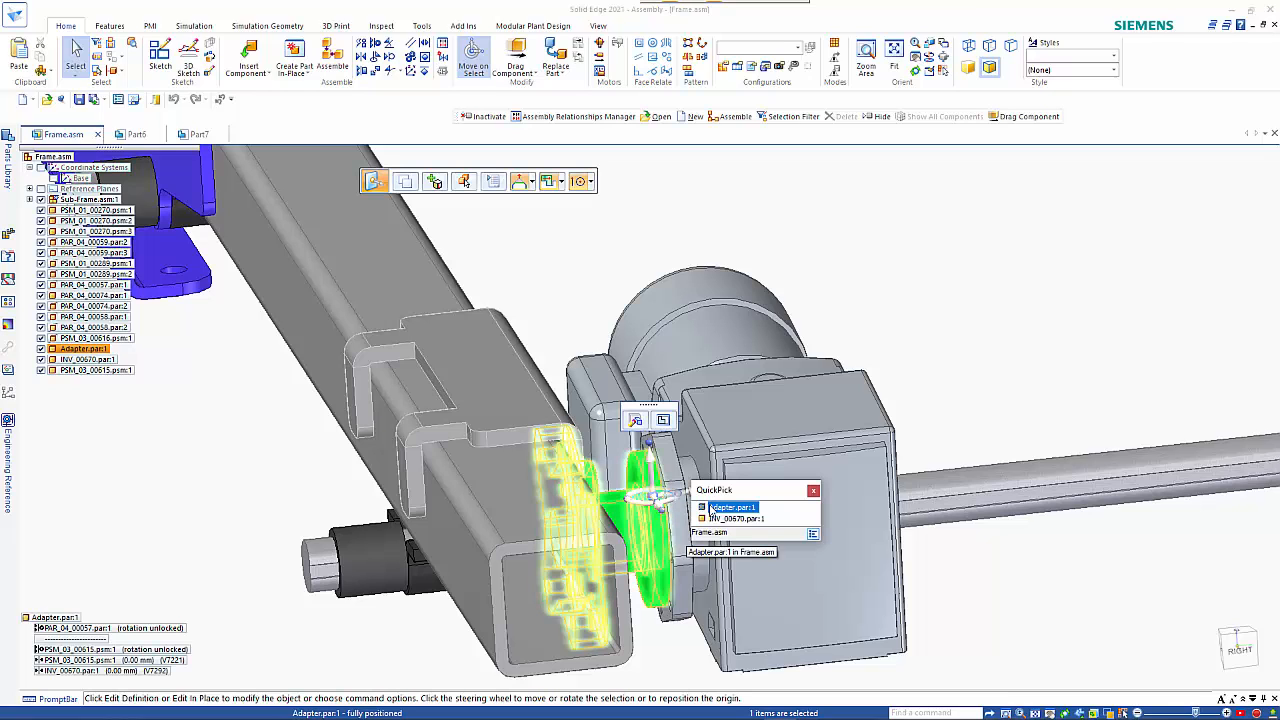
{"action": "key", "text": "Escape"}
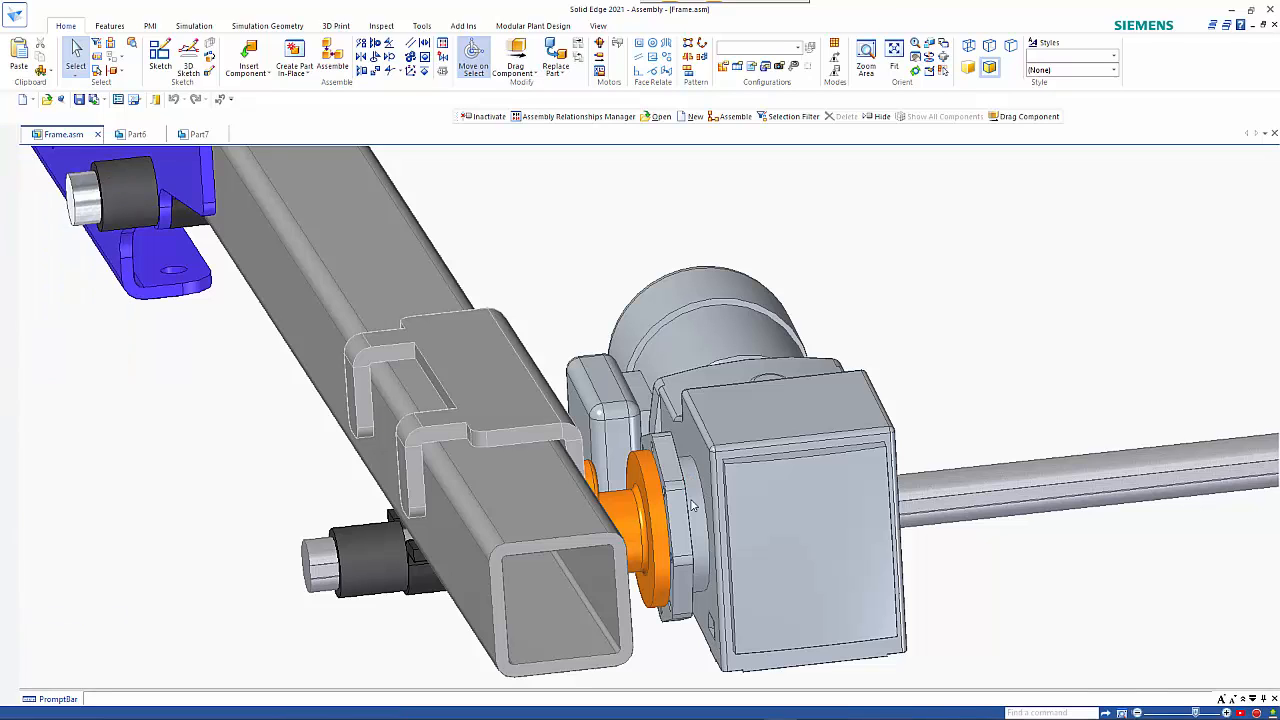
{"action": "double_click", "coordinate": [686, 512]}
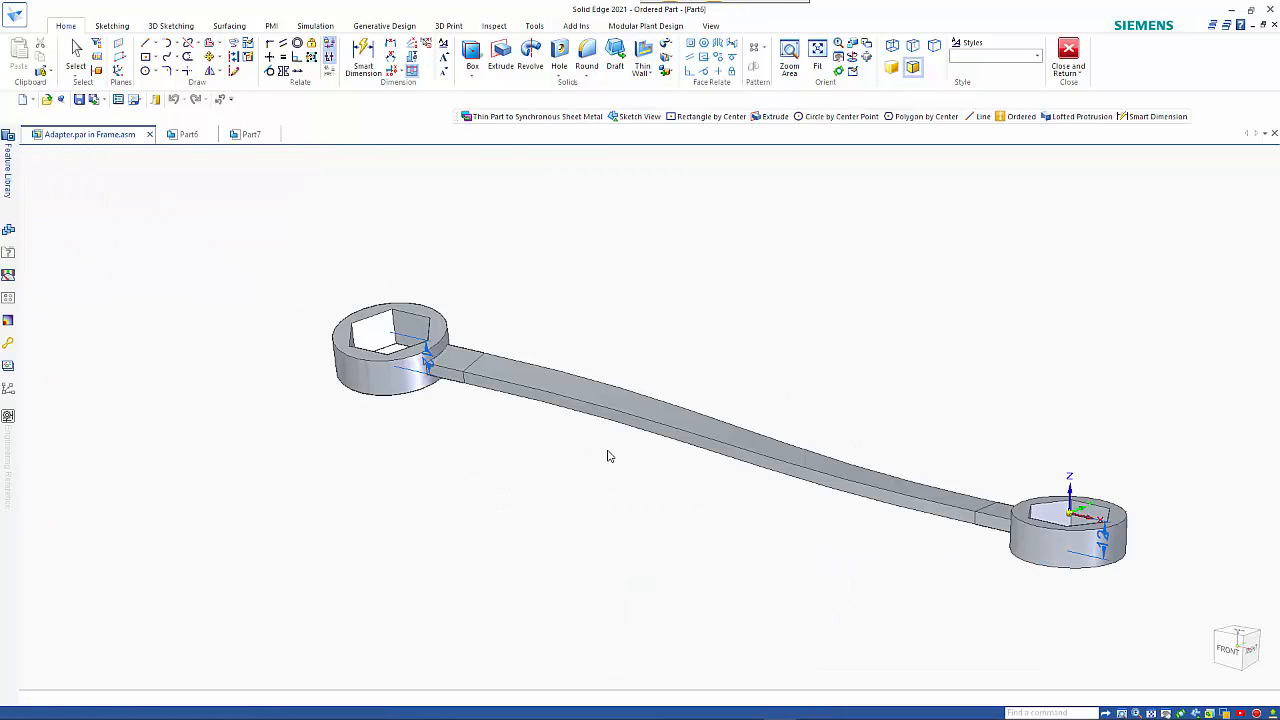
{"action": "left_click", "coordinate": [104, 140]}
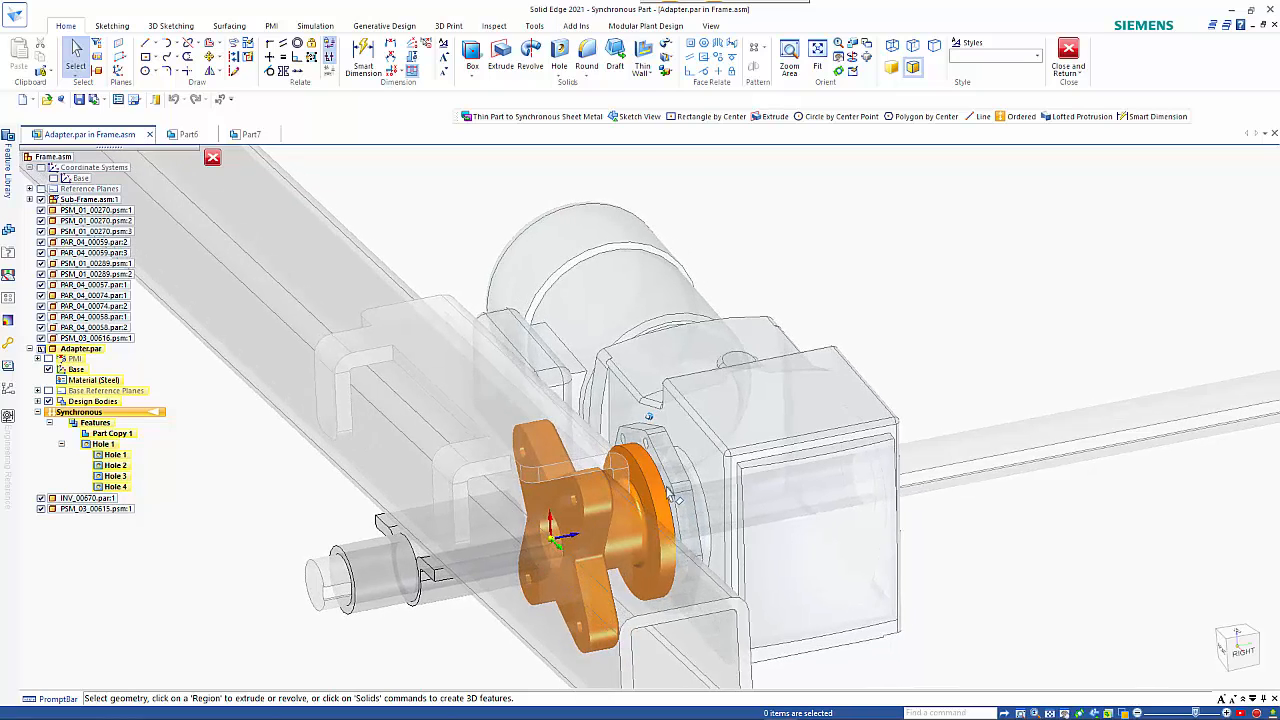
Extrude the gear motor's mounting flange face into the adapter's round flange, adding the motor flange outline to the adapter.
{"action": "left_click", "coordinate": [500, 50]}
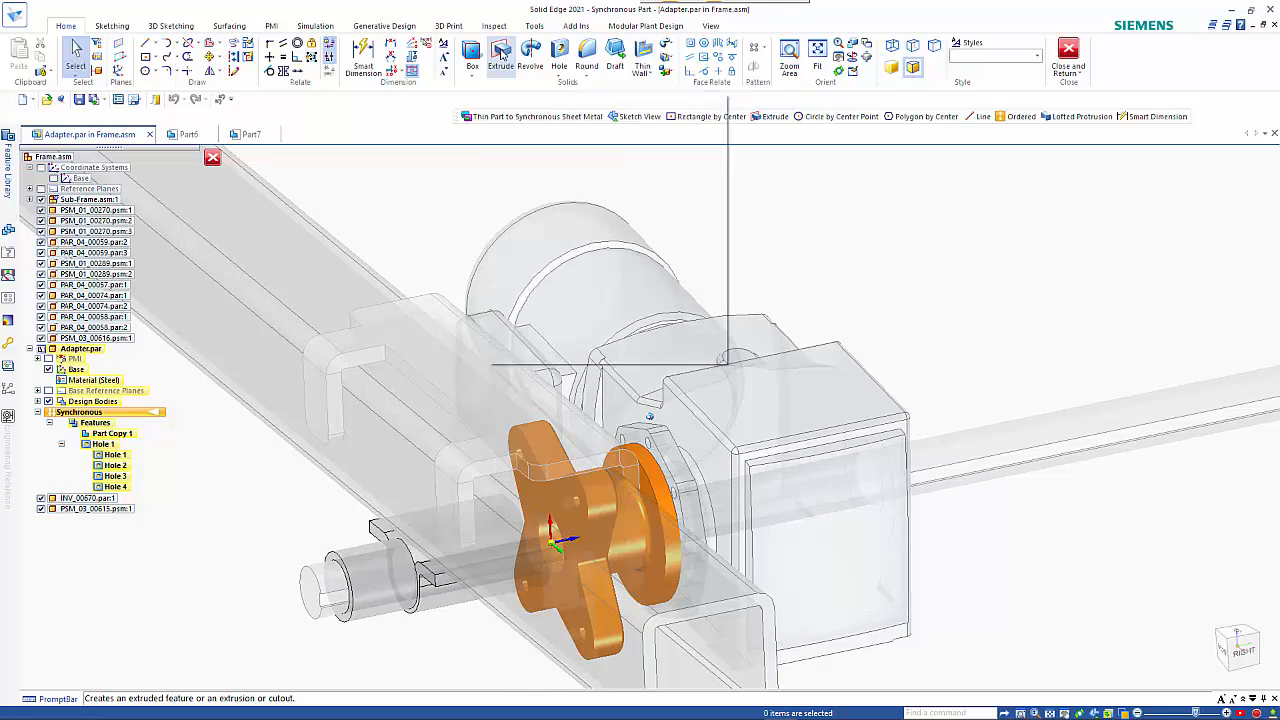
{"action": "left_click", "coordinate": [641, 445]}
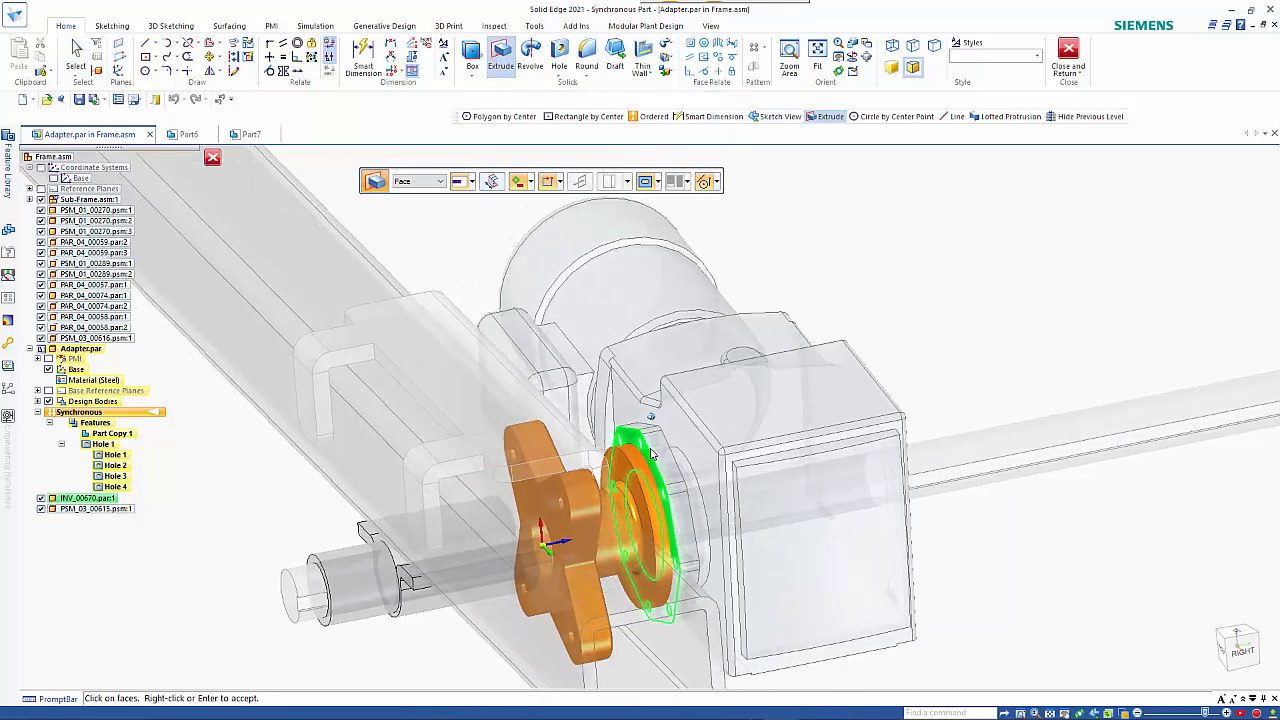
{"action": "right_click", "coordinate": [646, 465]}
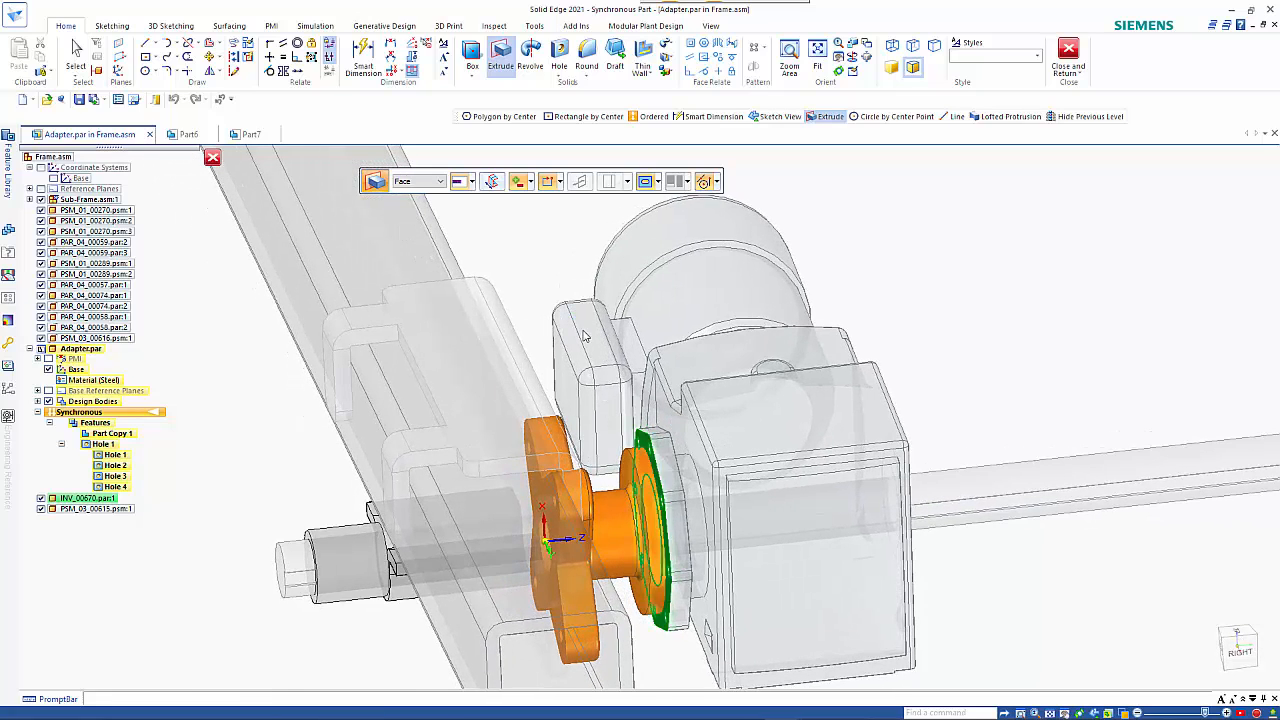
{"action": "left_click", "coordinate": [650, 466]}
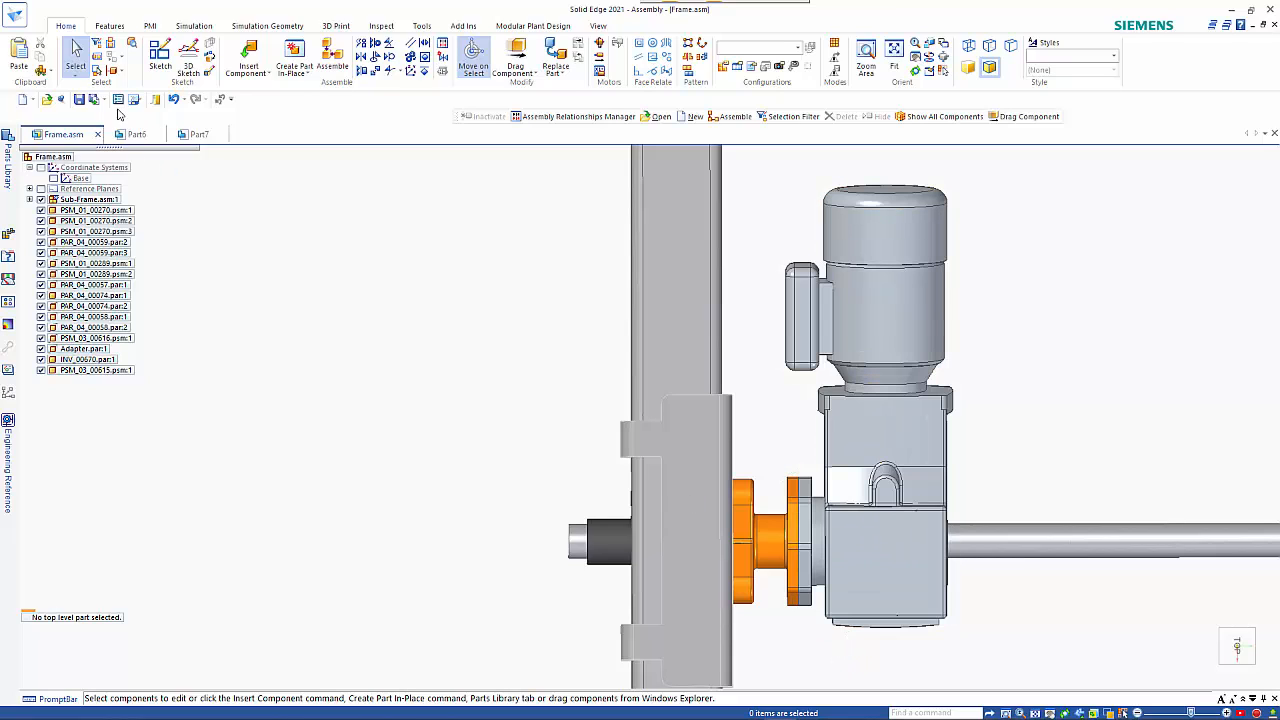
With Face Priority selection, move the gearbox and motor housing faces of INV_00670 20 mm away from the adapter, leaving the mounting flange in place.
{"action": "left_click", "coordinate": [75, 76]}
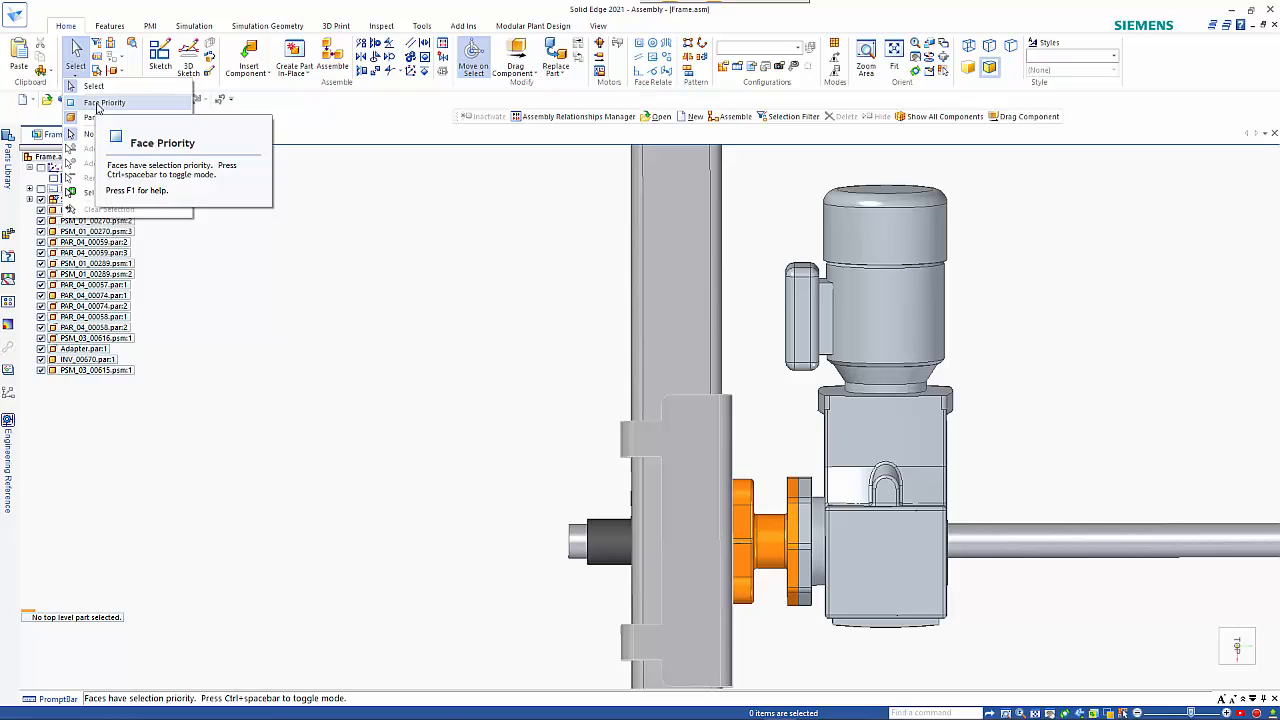
{"action": "left_click", "coordinate": [100, 103]}
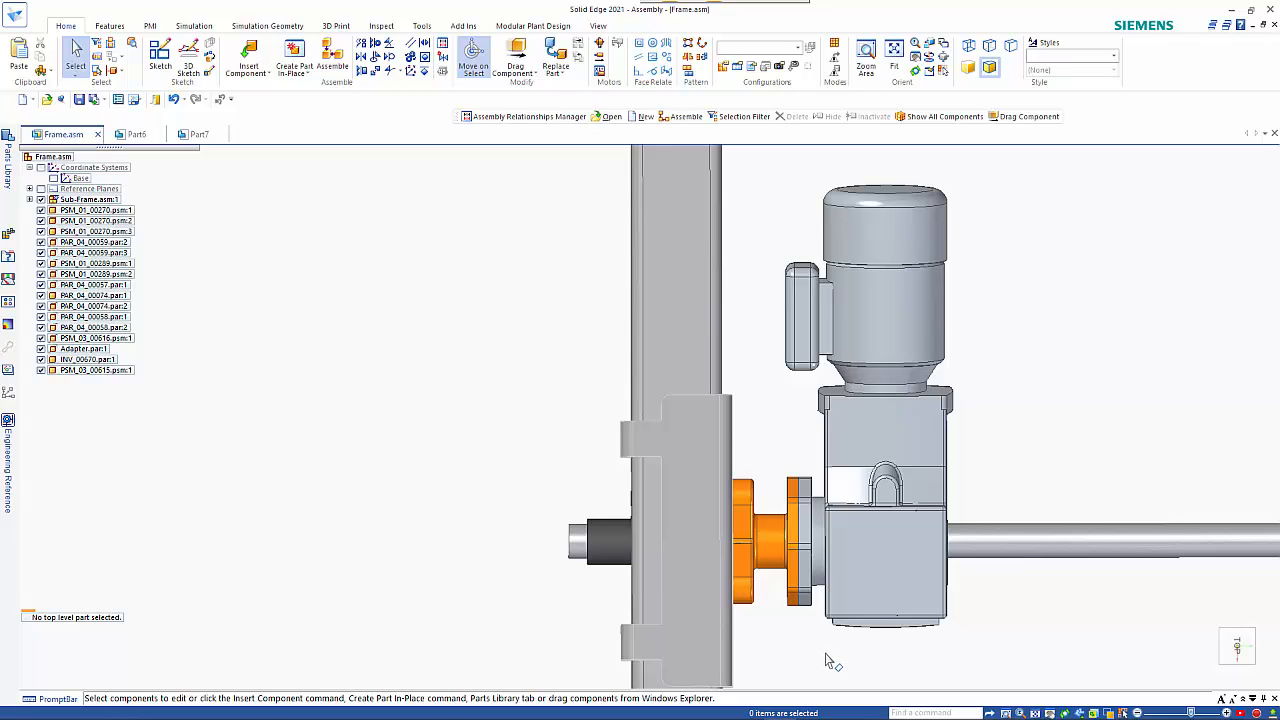
{"action": "left_click_drag", "start_coordinate": [823, 662], "coordinate": [995, 398]}
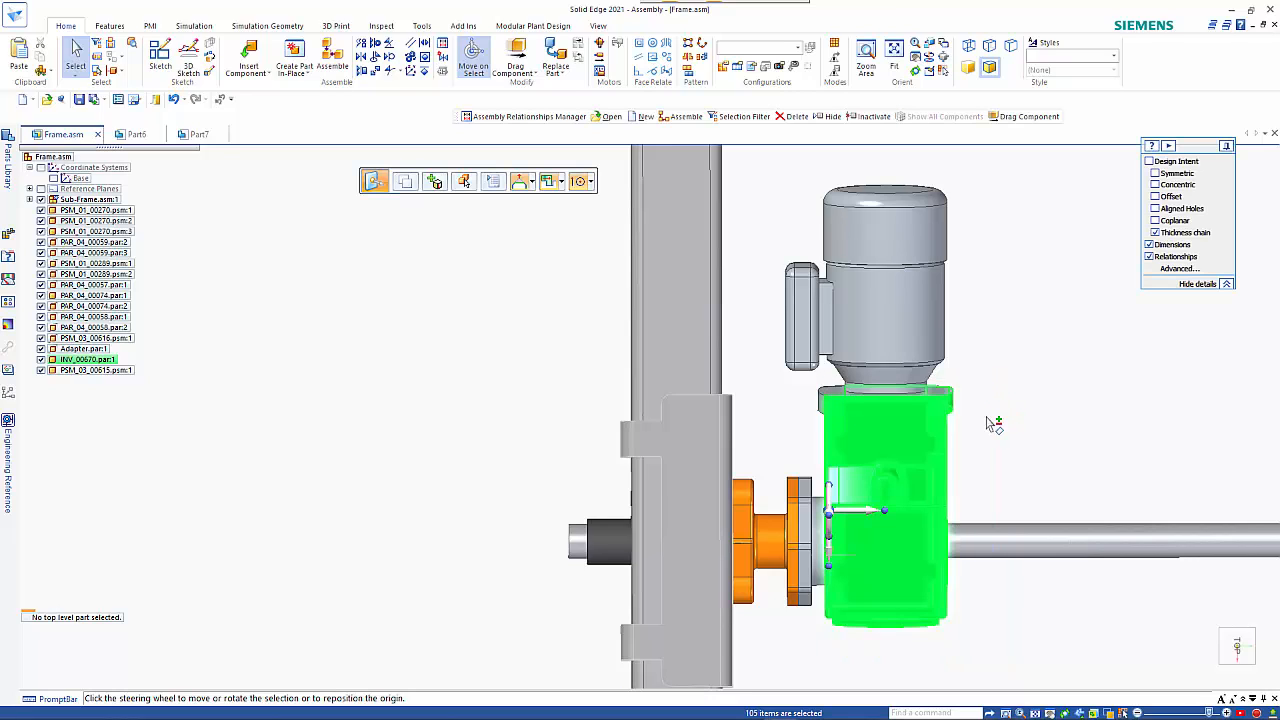
{"action": "left_click_drag", "start_coordinate": [996, 440], "coordinate": [752, 146]}
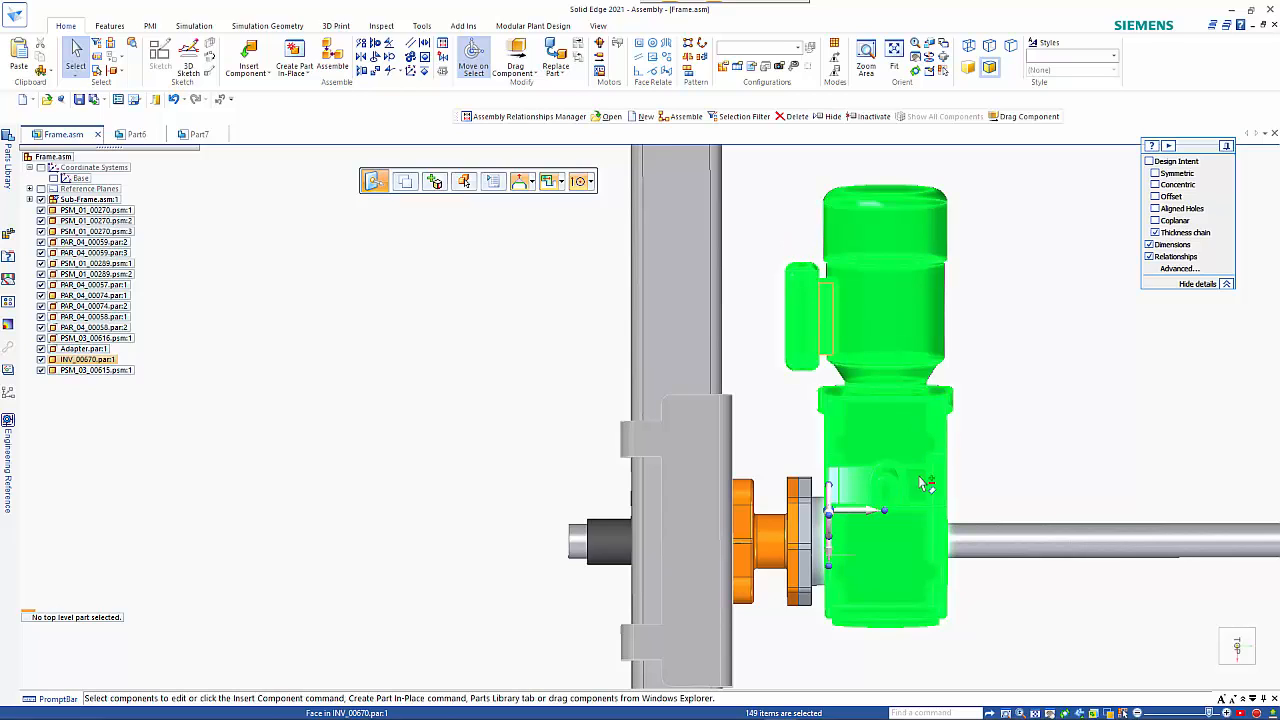
{"action": "left_click", "coordinate": [865, 517]}
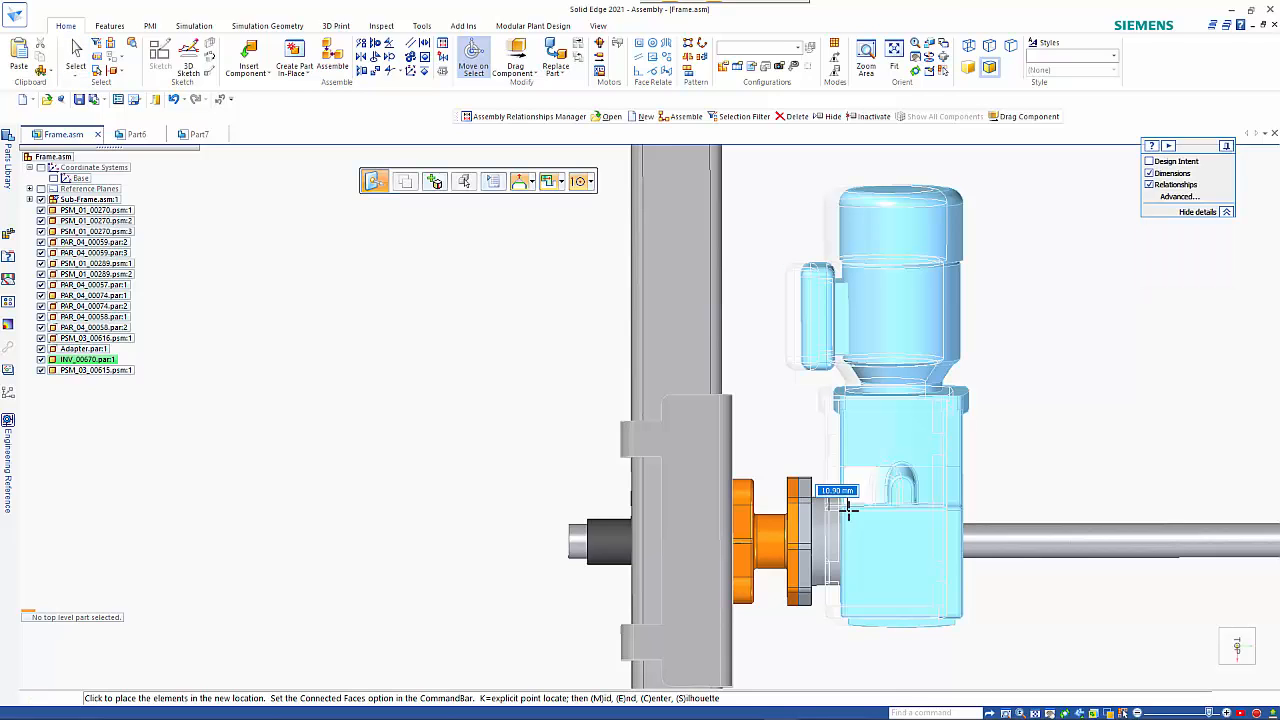
{"action": "type", "text": "20"}
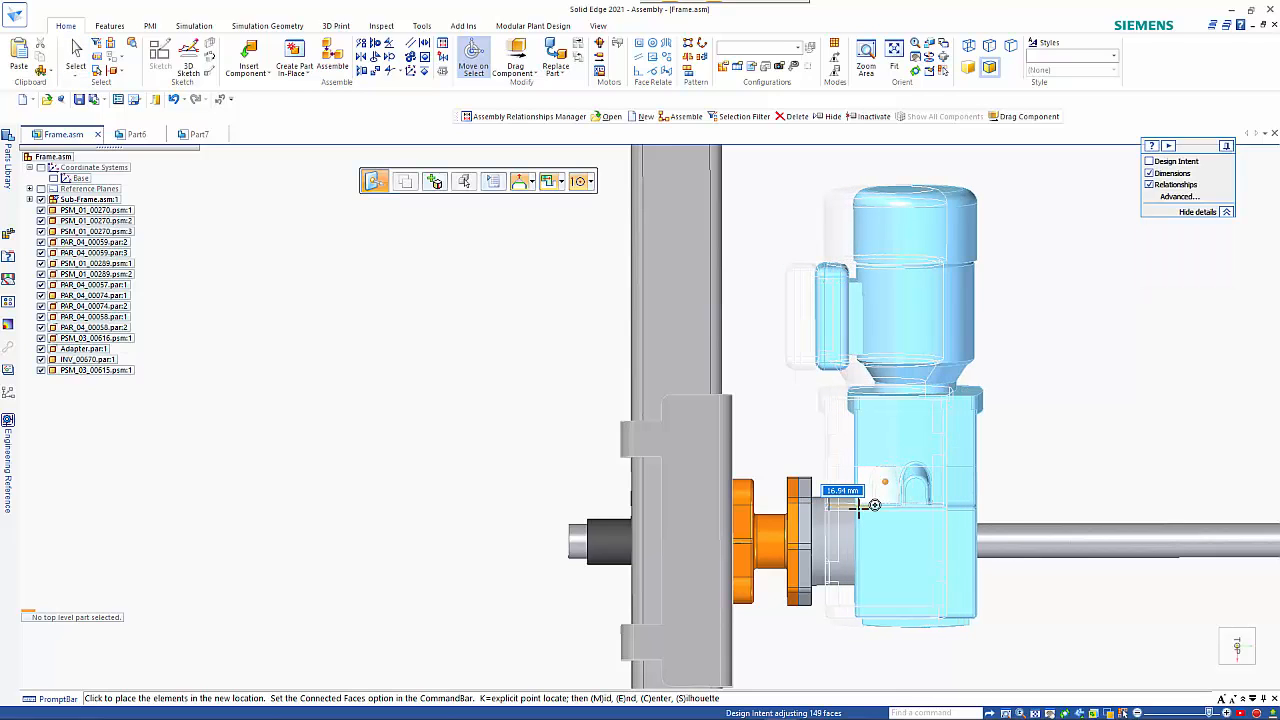
{"action": "key", "text": "Return"}
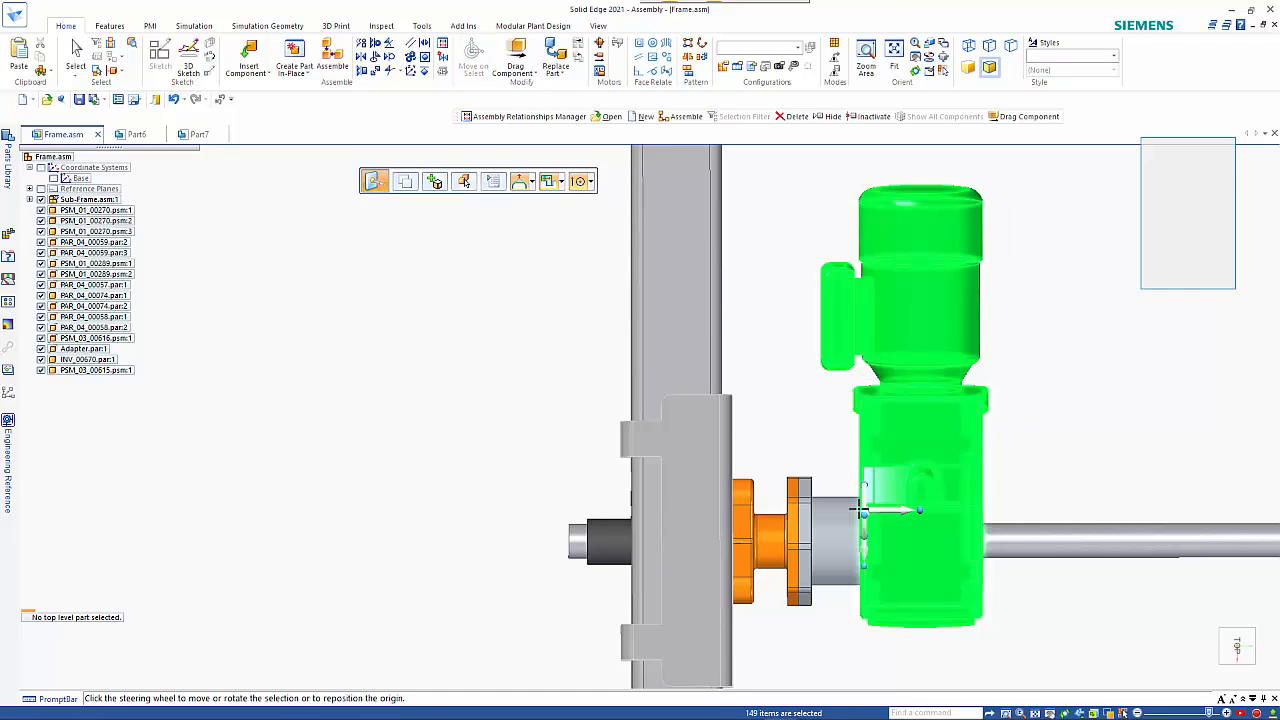
{"action": "key", "text": "Escape"}
Move all gear motor faces together with the adapter's motor-side flange faces 20 mm along the shaft, away from the frame bracket.
{"action": "left_click_drag", "start_coordinate": [777, 449], "coordinate": [829, 631]}
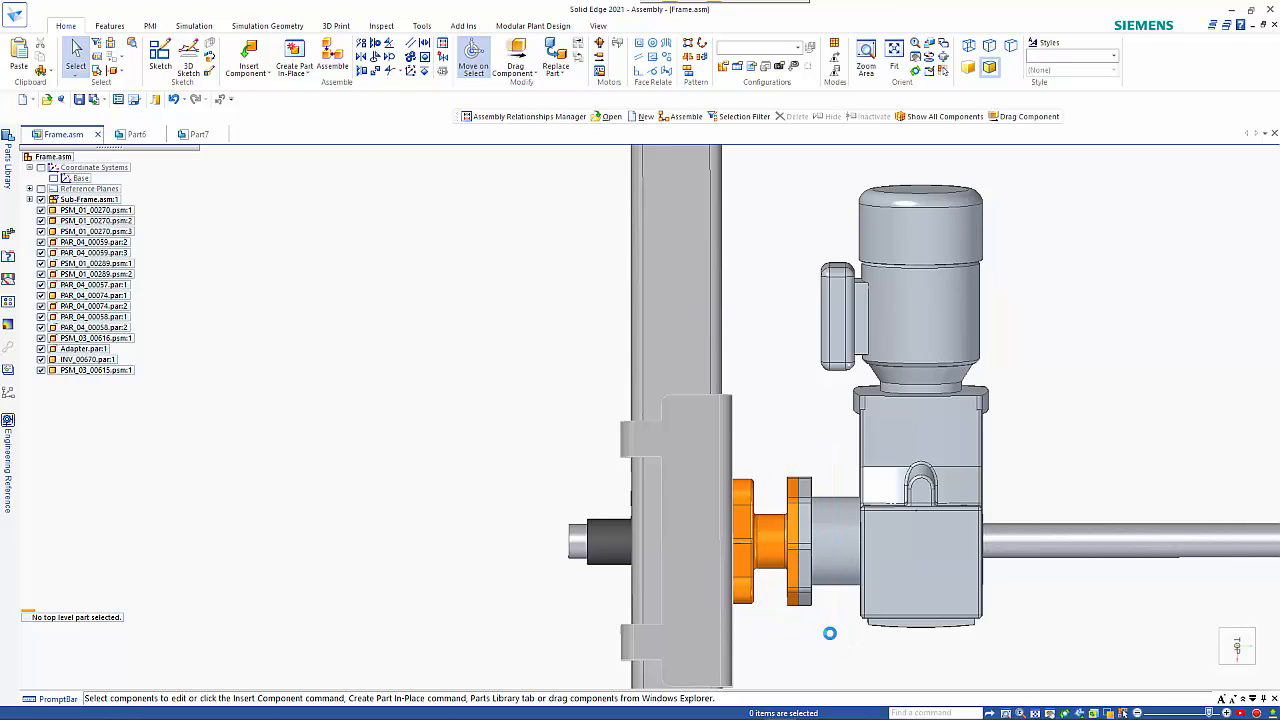
{"action": "key", "text": "Escape"}
{"action": "left_click_drag", "start_coordinate": [784, 663], "coordinate": [1014, 162]}
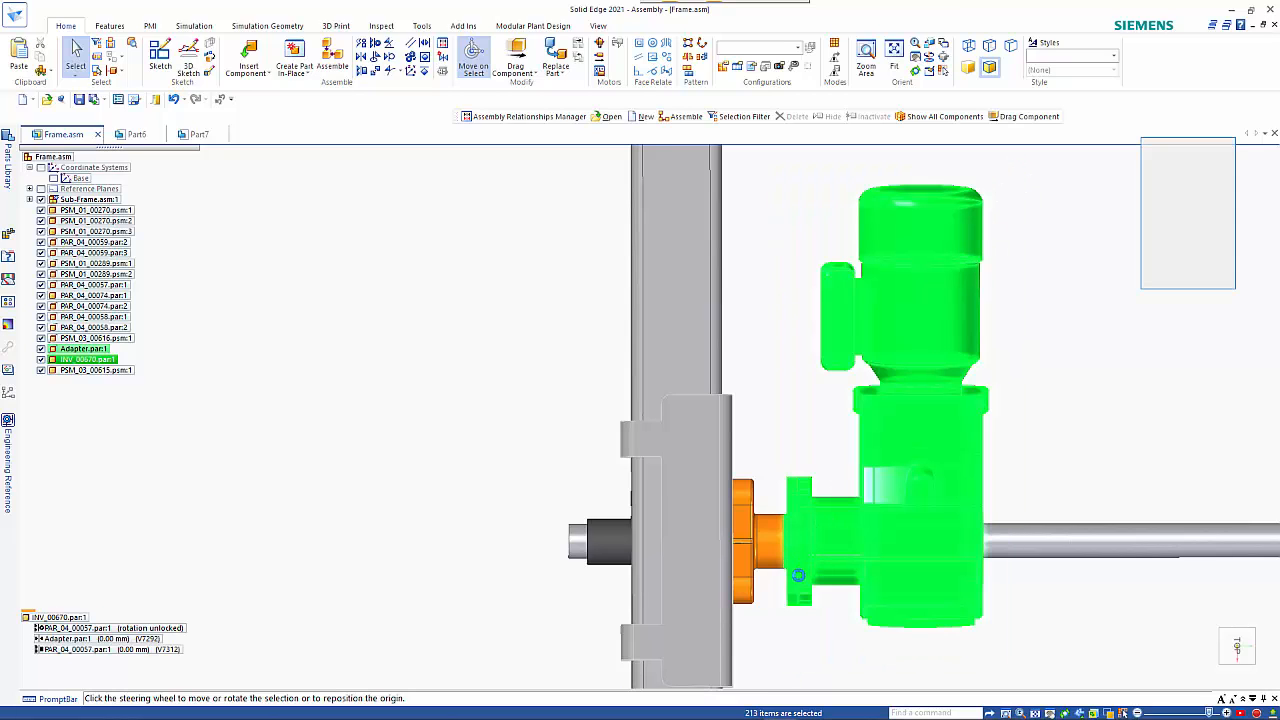
{"action": "scroll", "coordinate": [800, 575], "scroll_direction": "up", "scroll_amount": 3}
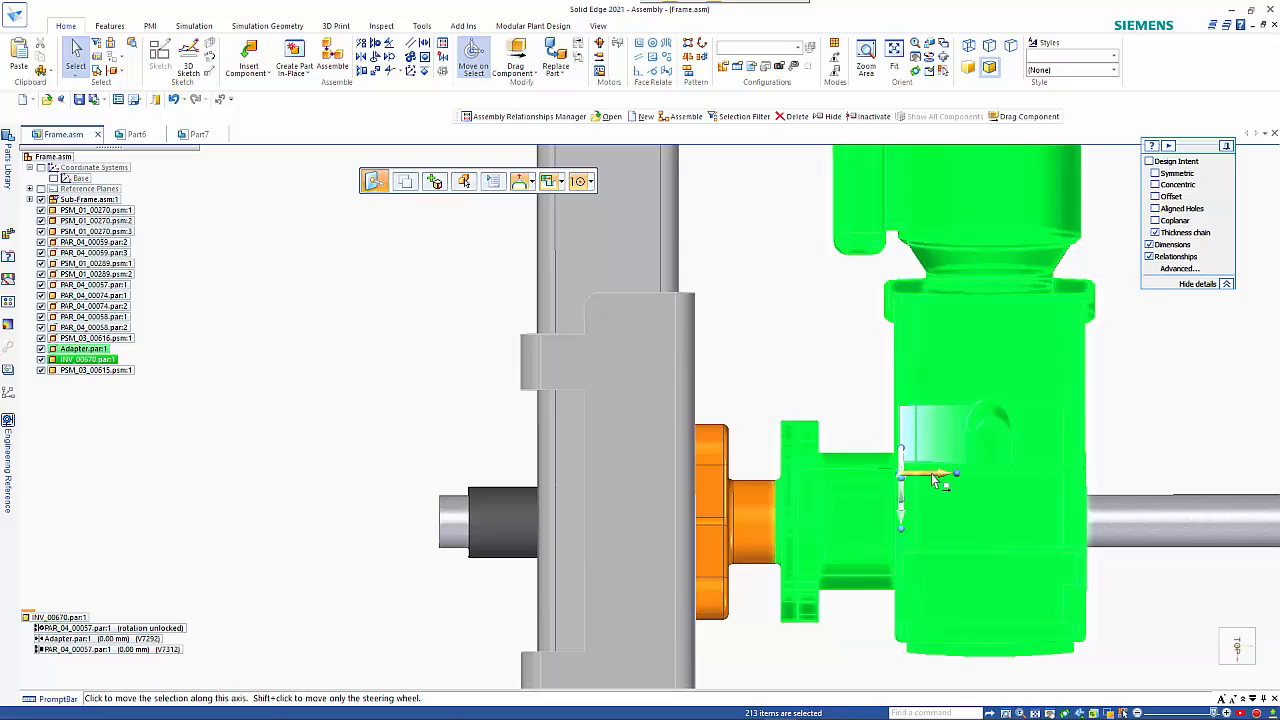
{"action": "left_click", "coordinate": [930, 474]}
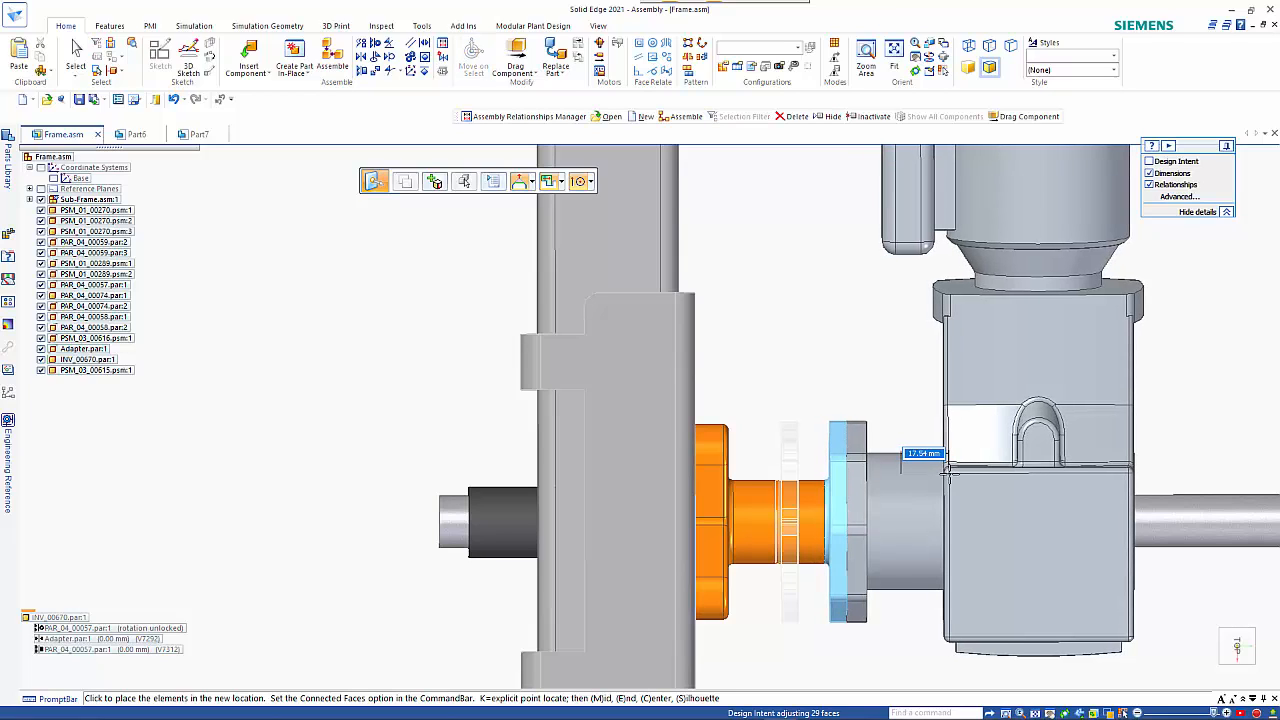
{"action": "type", "text": "20"}
{"action": "left_click", "coordinate": [953, 475]}
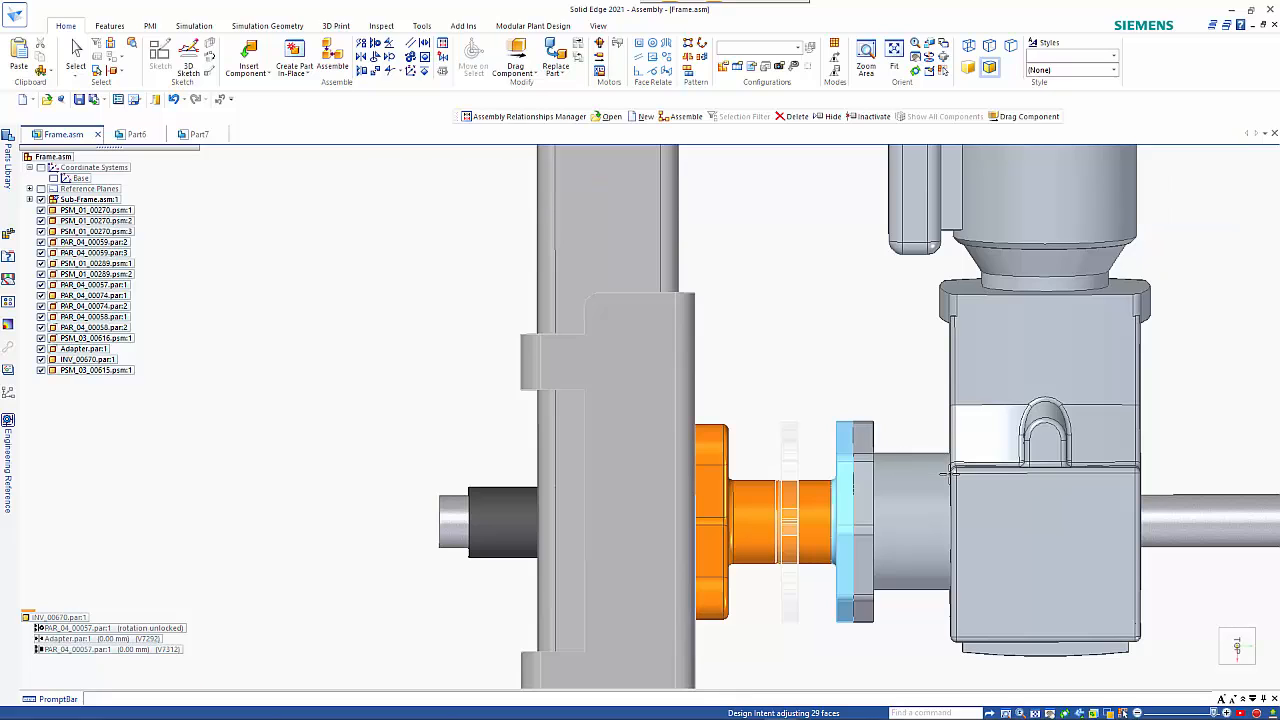
{"action": "left_click", "coordinate": [949, 476]}
{"action": "key", "text": "Escape"}
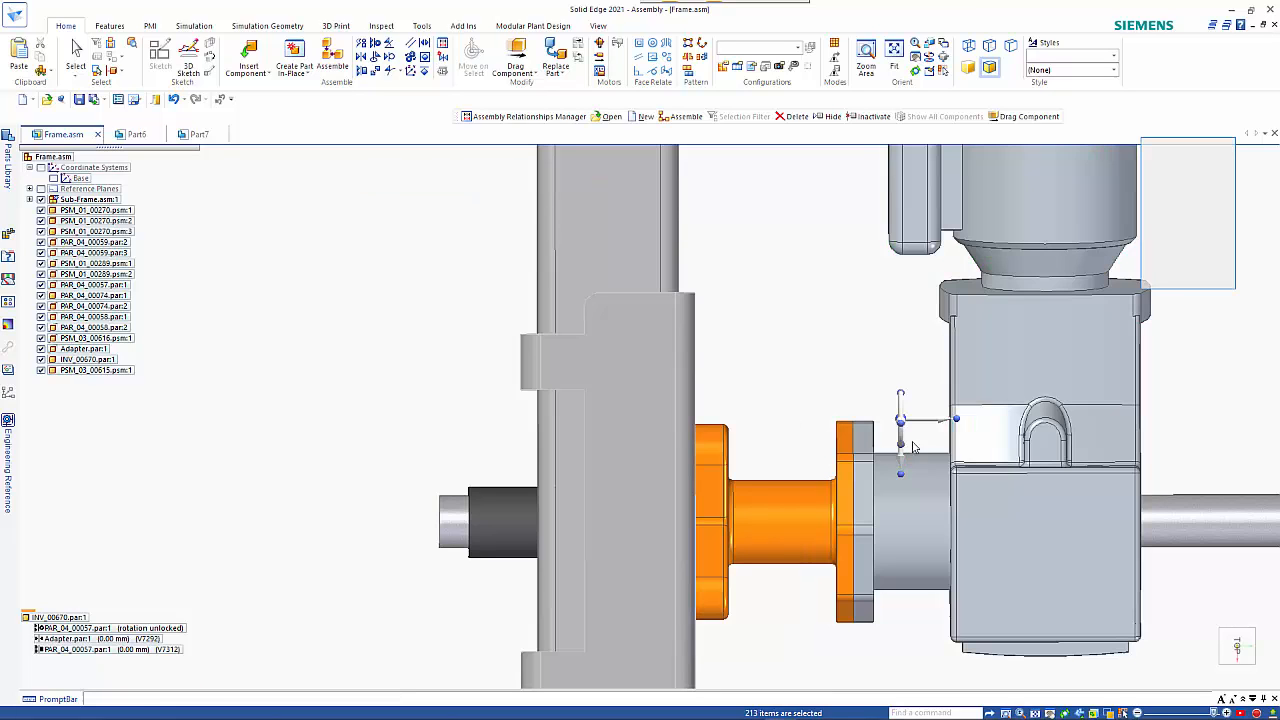
{"action": "scroll", "coordinate": [857, 400], "scroll_direction": "down", "scroll_amount": 3}
{"action": "scroll", "coordinate": [857, 400], "scroll_direction": "down", "scroll_amount": 2}
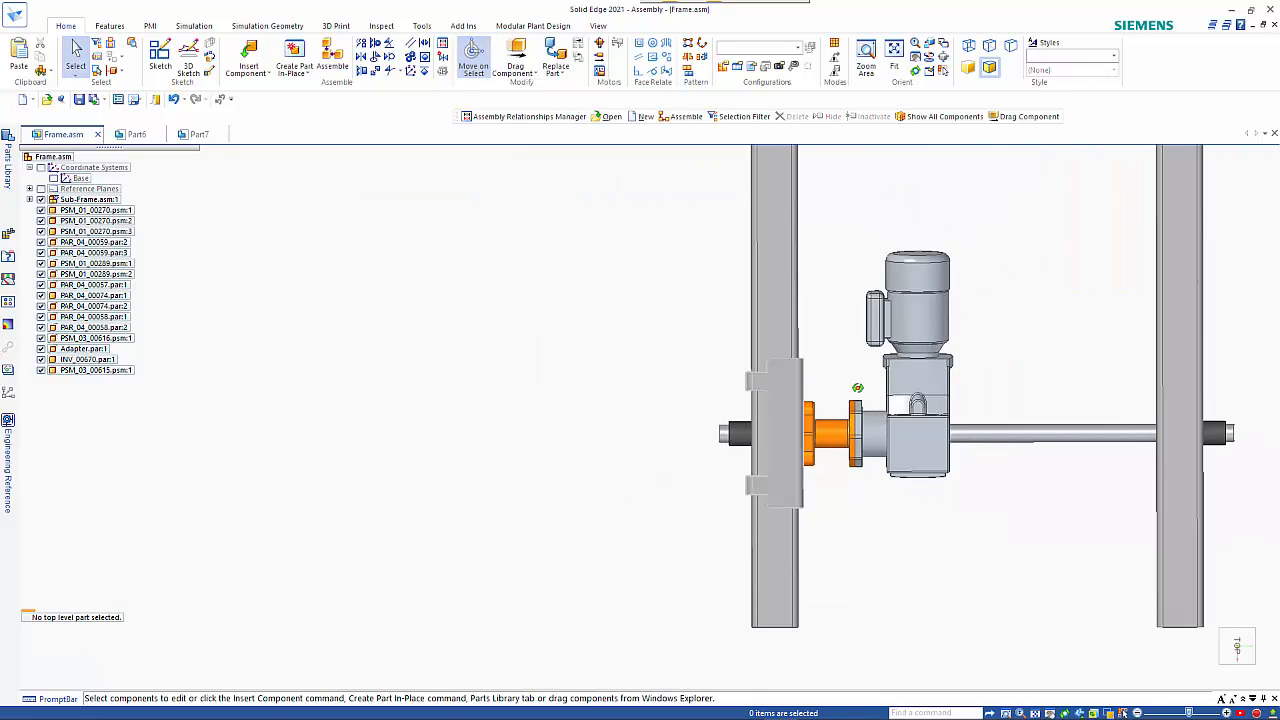
{"action": "middle_click_drag", "start_coordinate": [857, 400], "coordinate": [847, 360]}
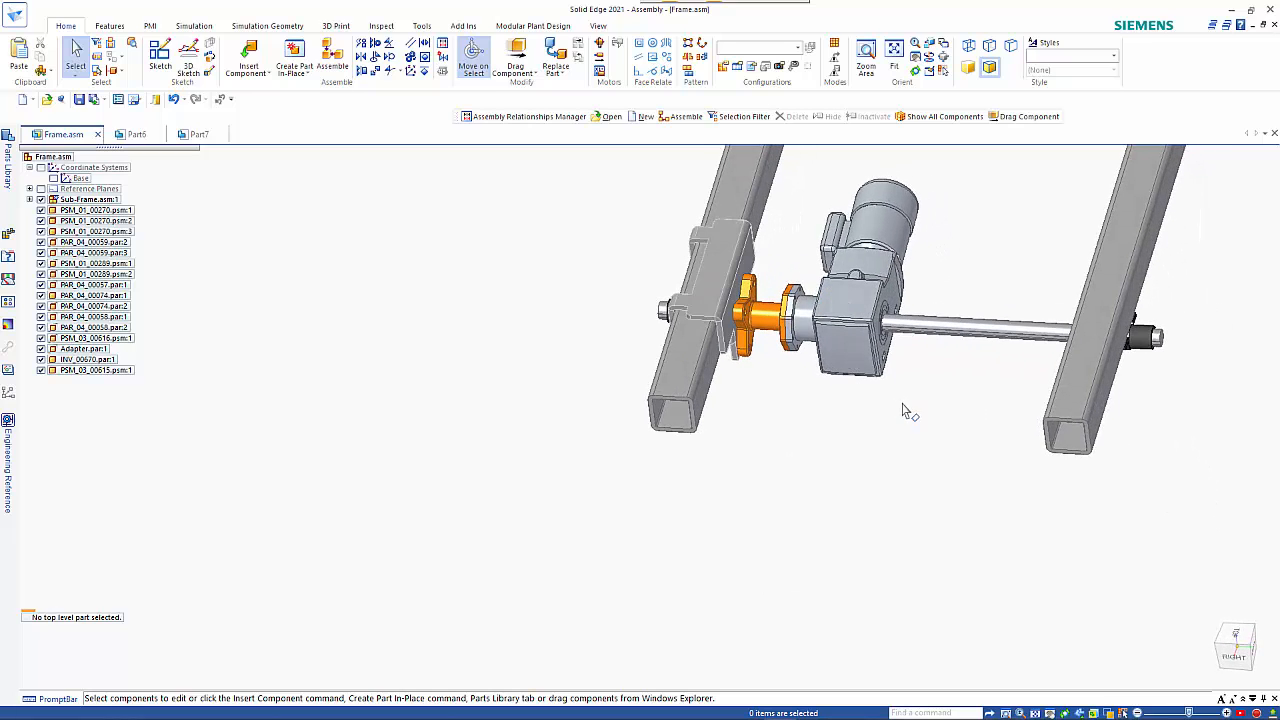
{"action": "middle_click_drag", "start_coordinate": [894, 409], "coordinate": [631, 506], "text": "shift"}
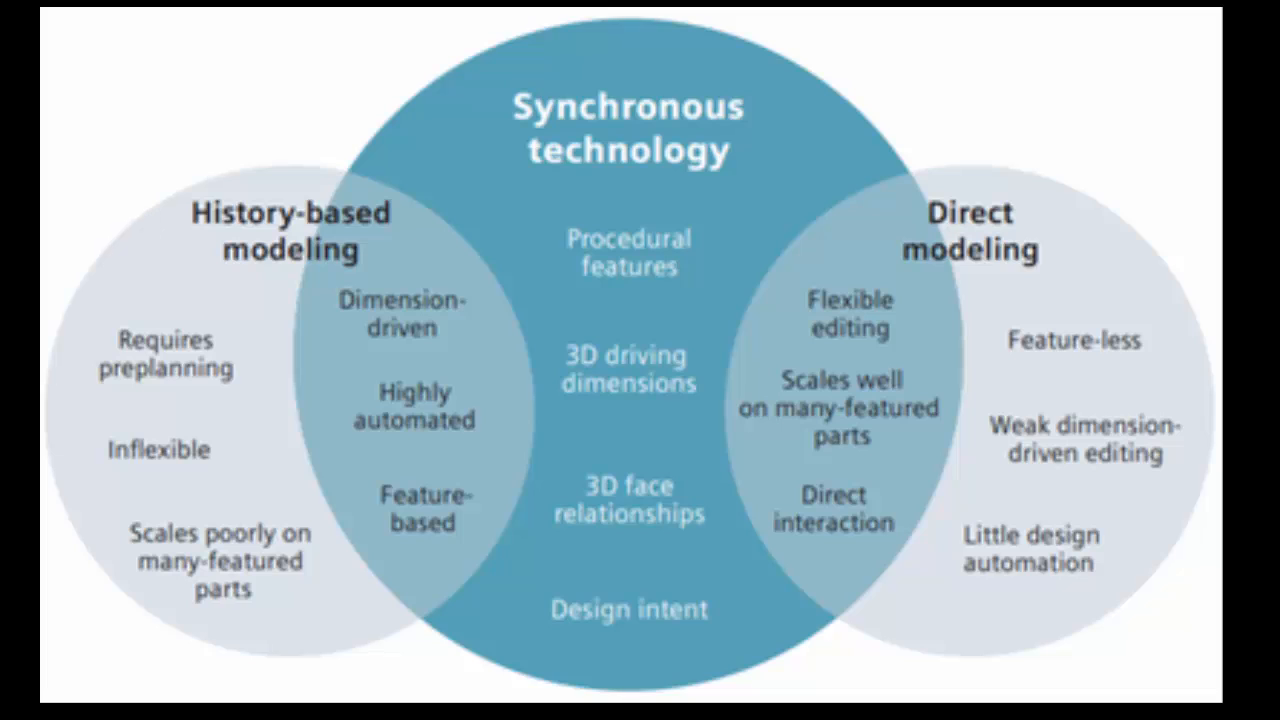